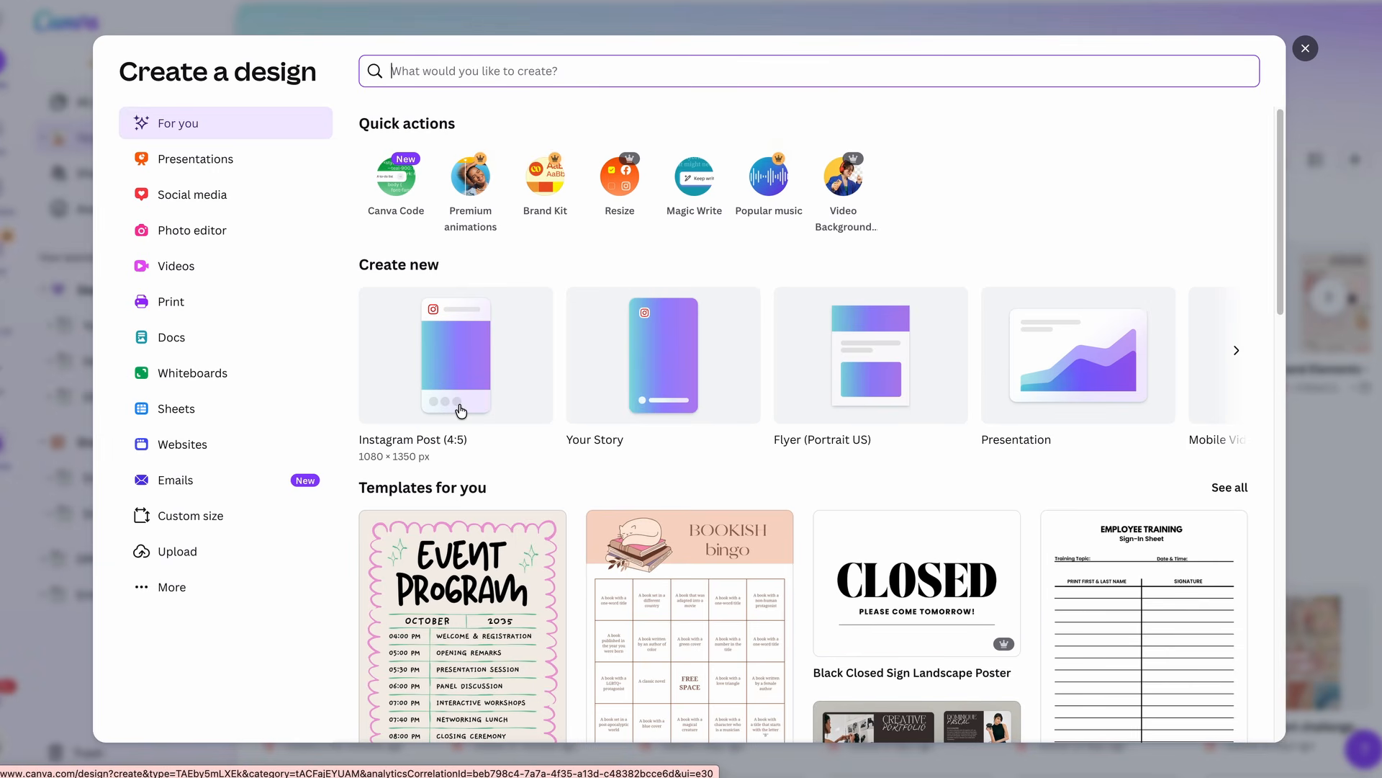
Create a new custom-size design 1450 px wide and 1080 px high.
click(172, 527)
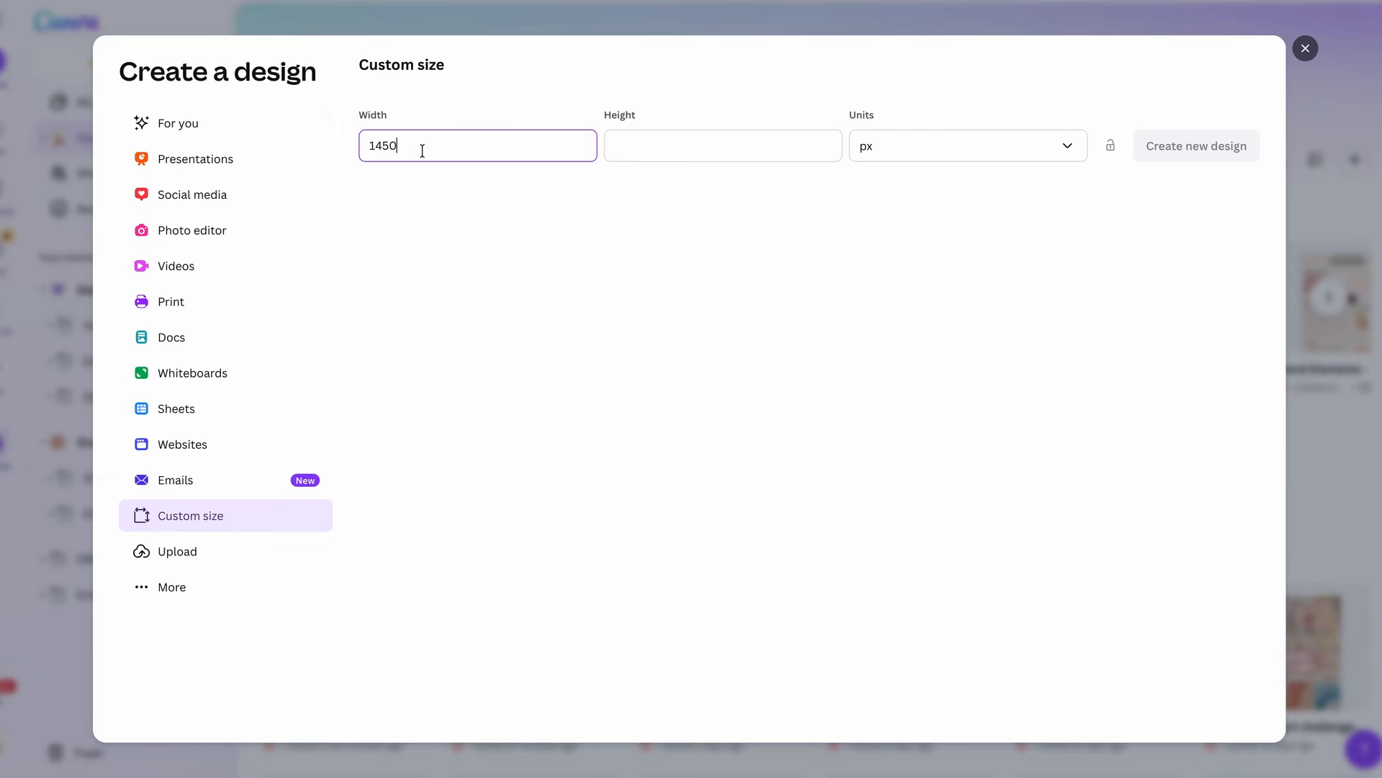
click(715, 157)
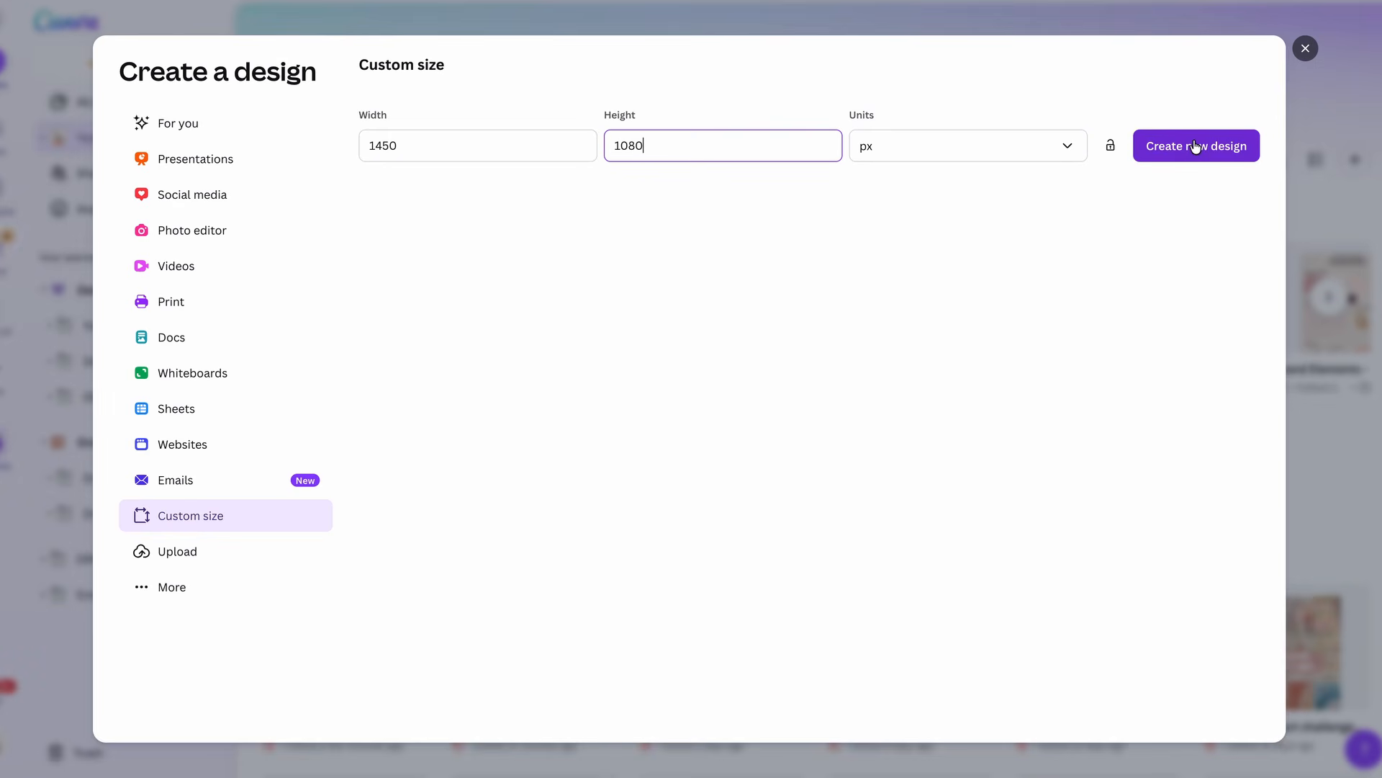
click(1196, 147)
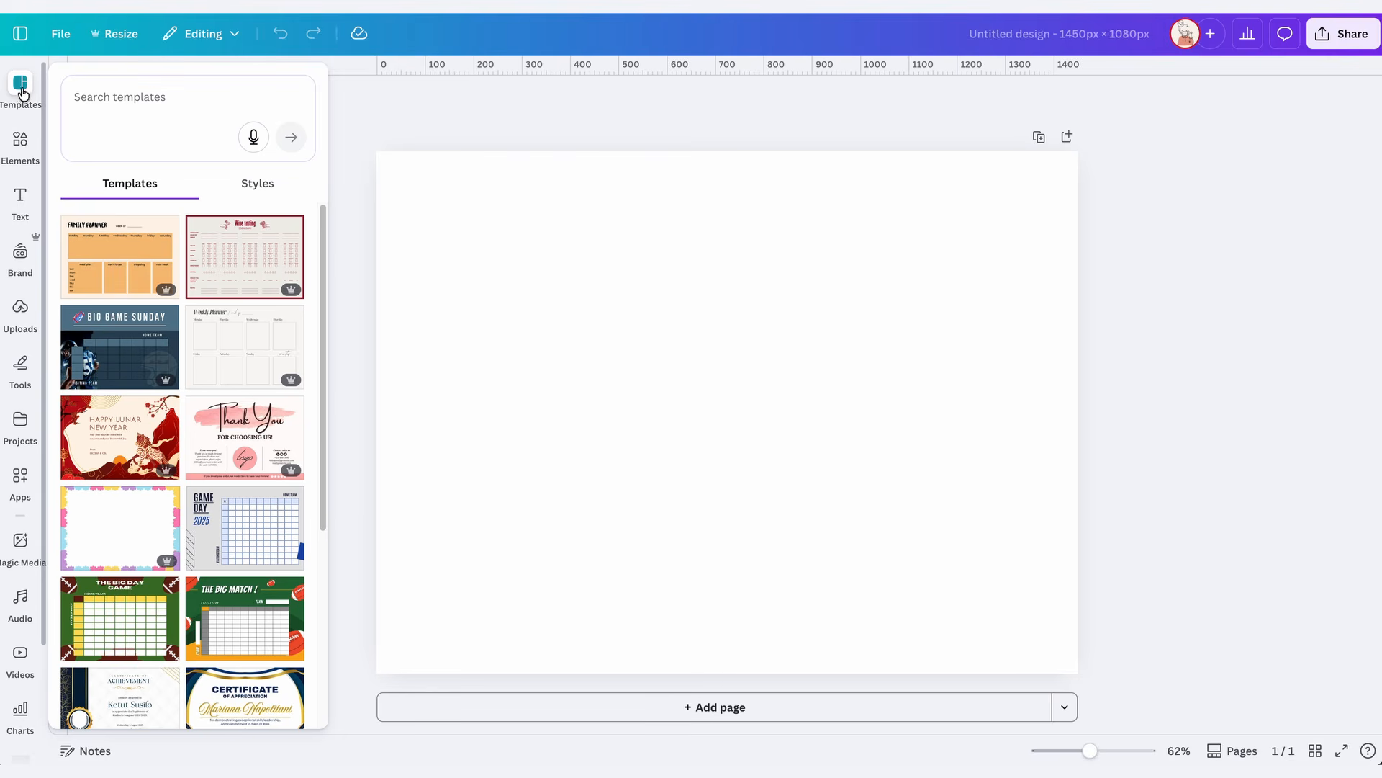
Look through the available templates, recently used elements, text styles, brand assets, uploaded images and drawing tools.
scroll(131, 311, down, 9)
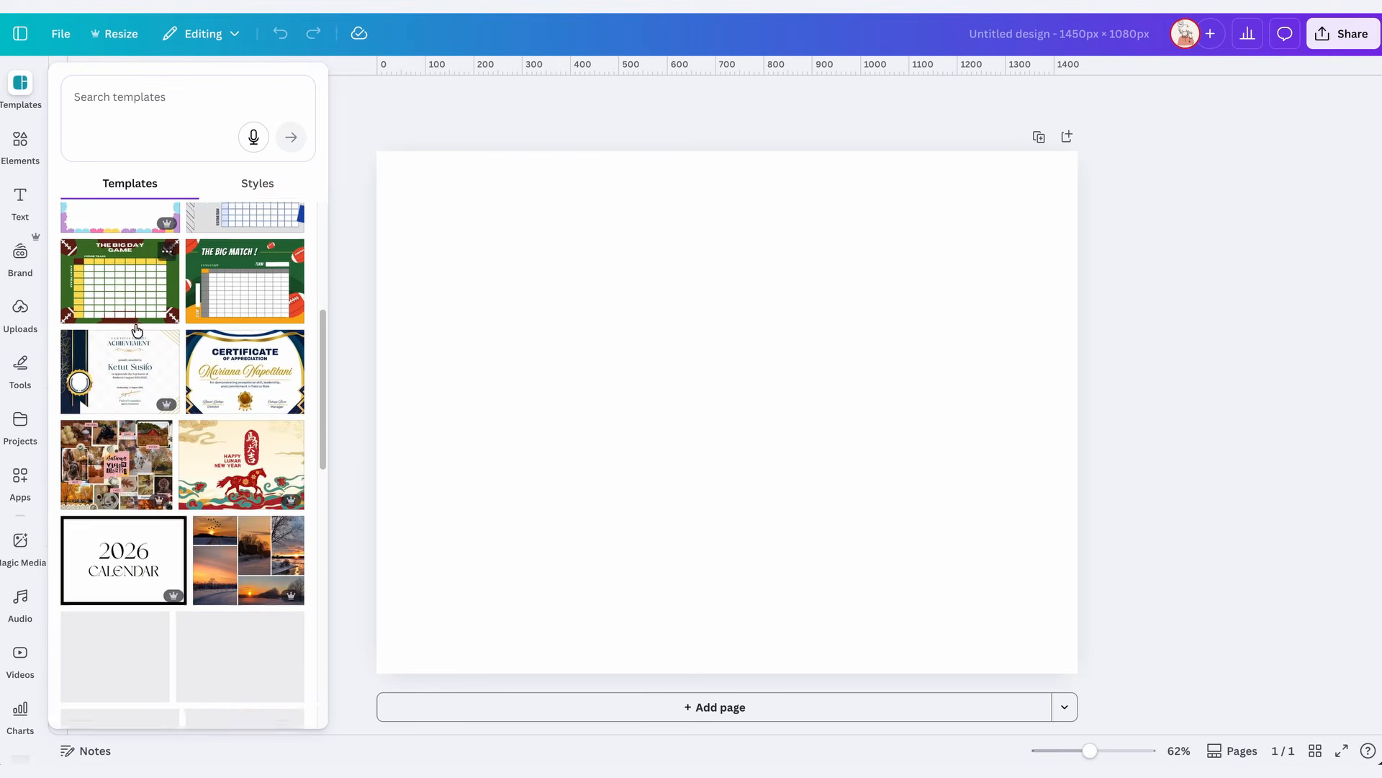
click(17, 137)
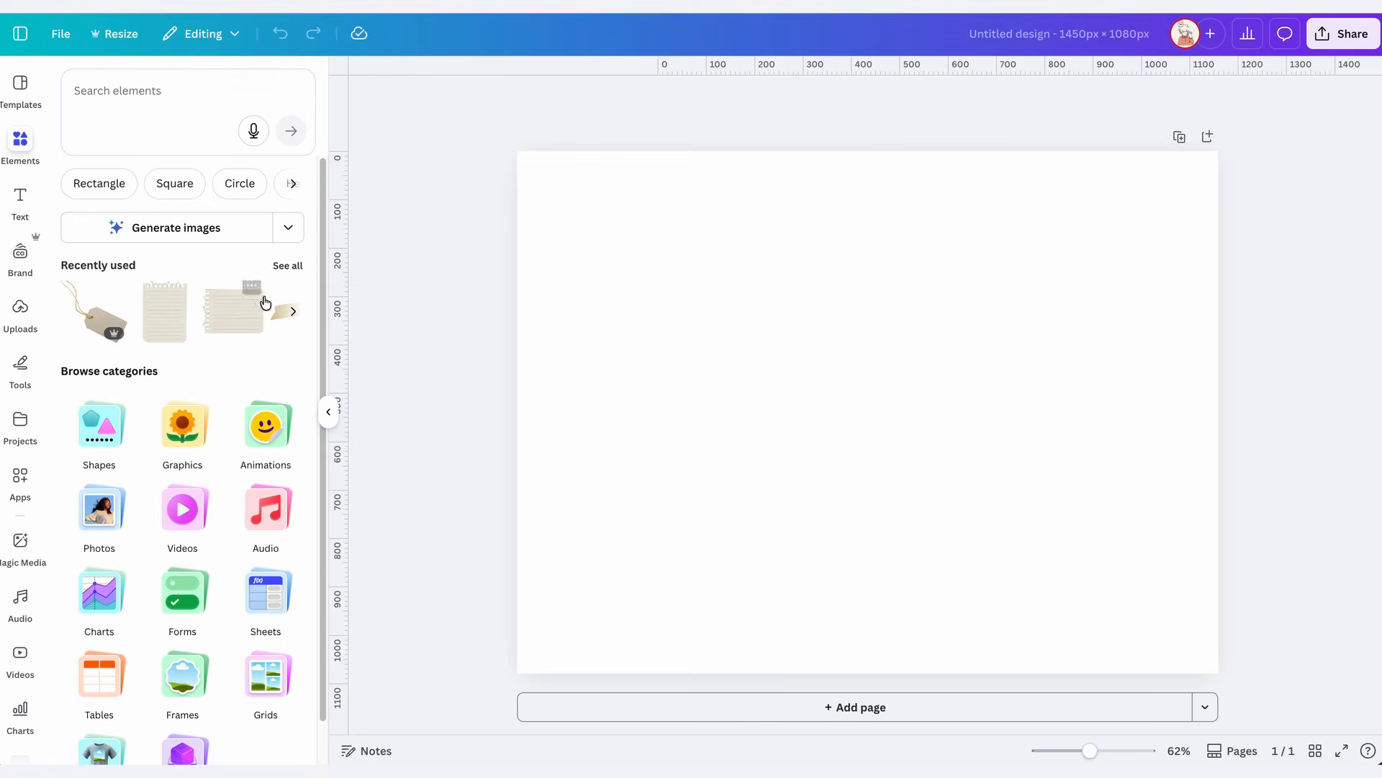
click(285, 268)
scroll(192, 533, down, 8)
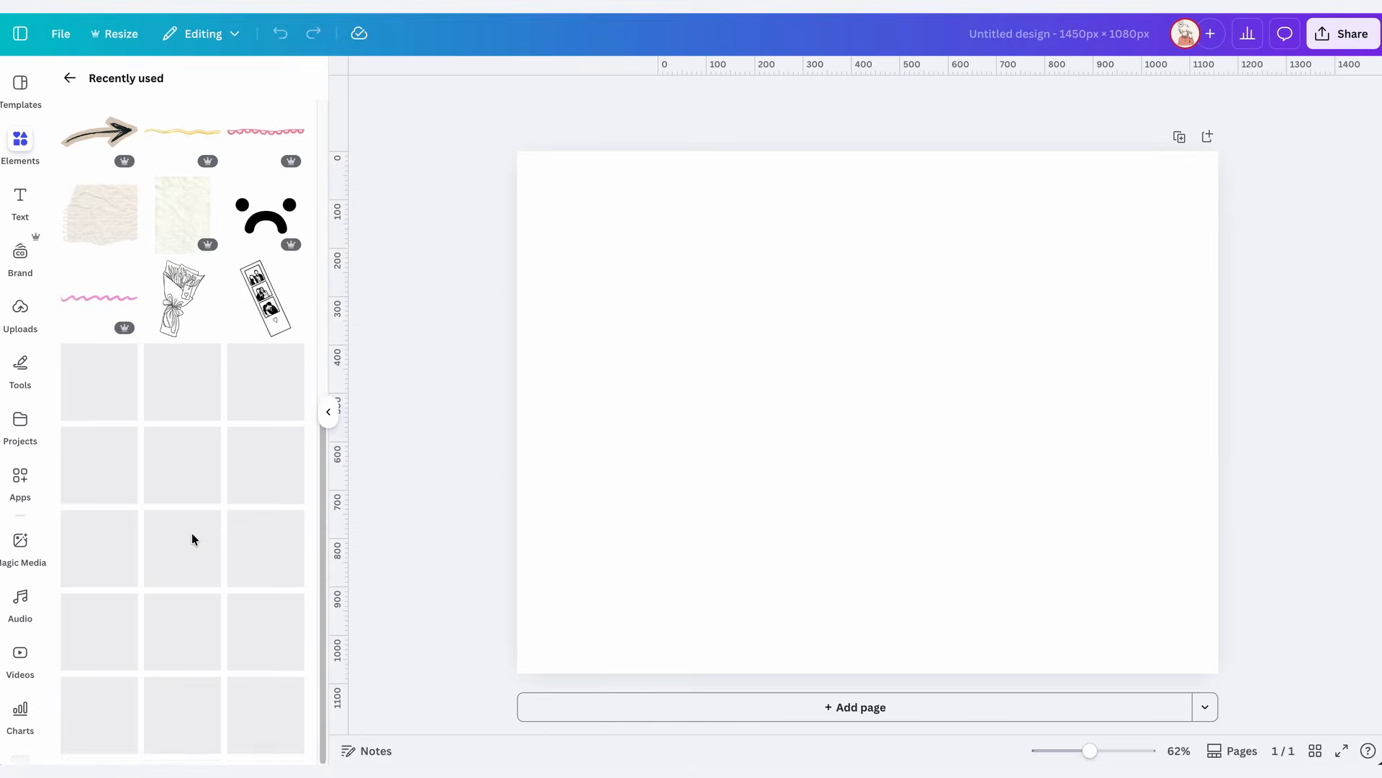
scroll(193, 540, up, 8)
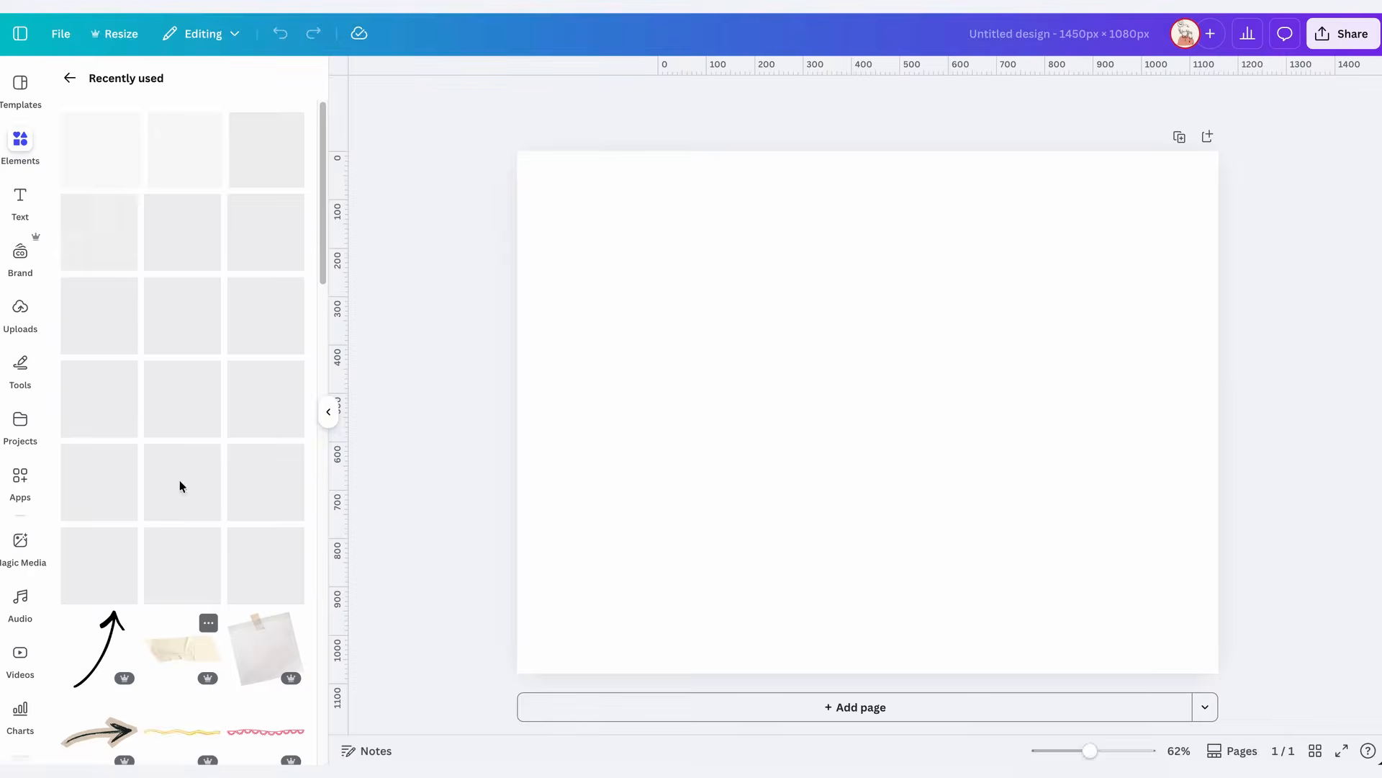
click(21, 198)
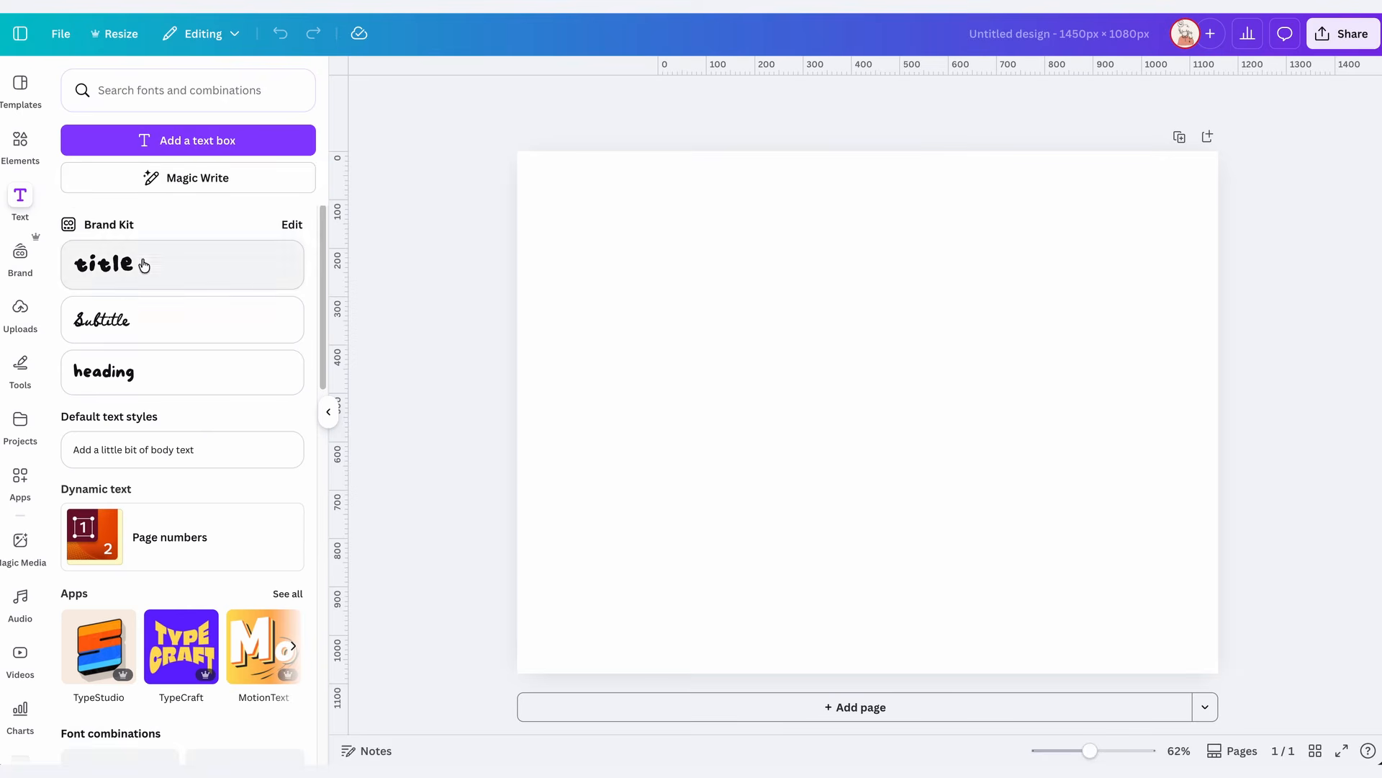
click(22, 252)
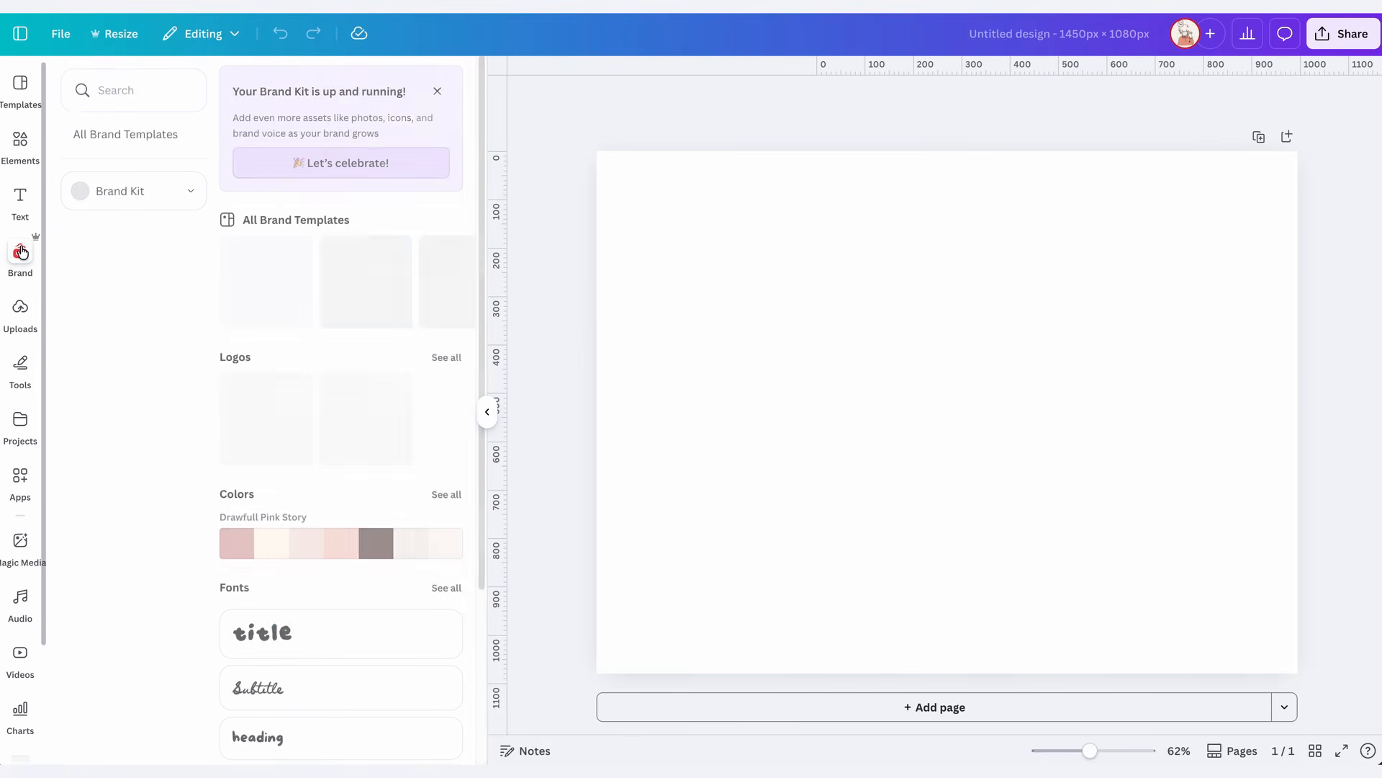
click(20, 308)
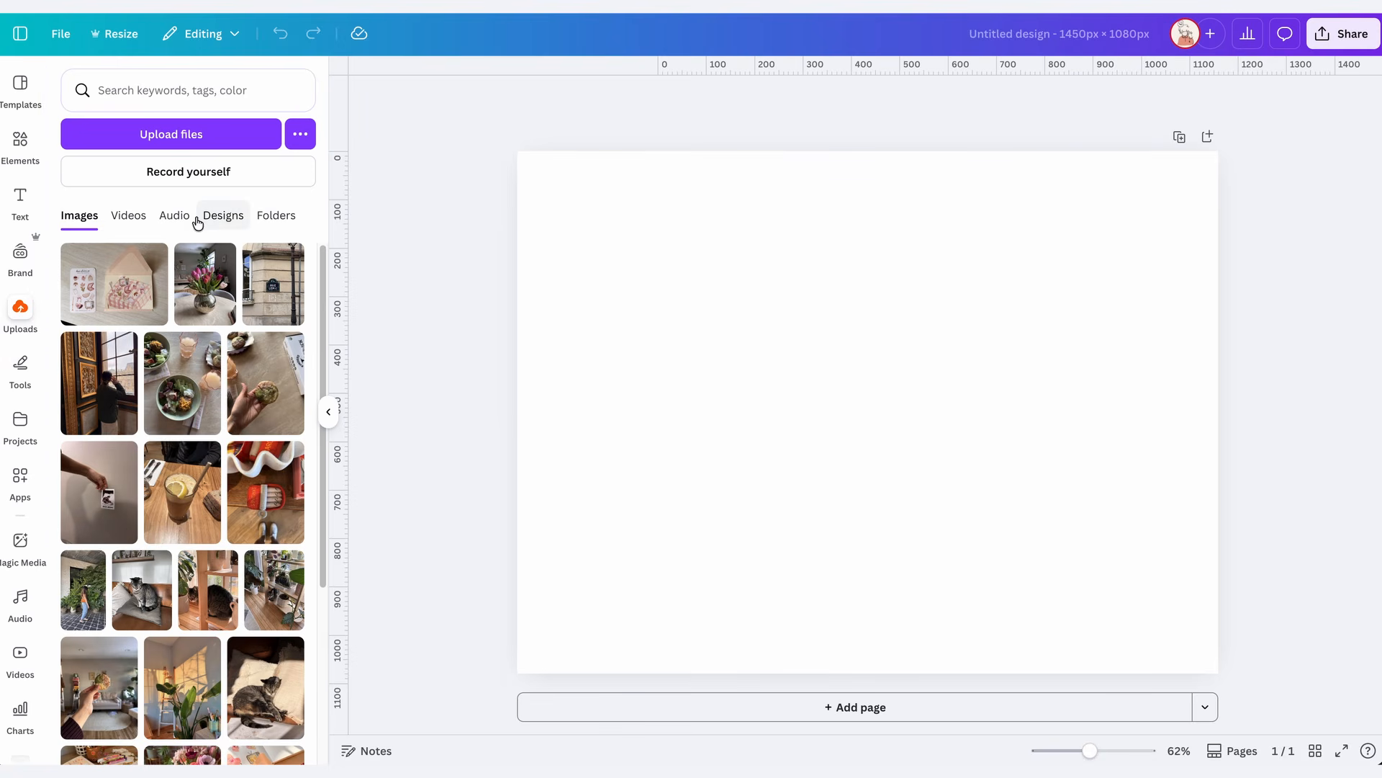
click(26, 367)
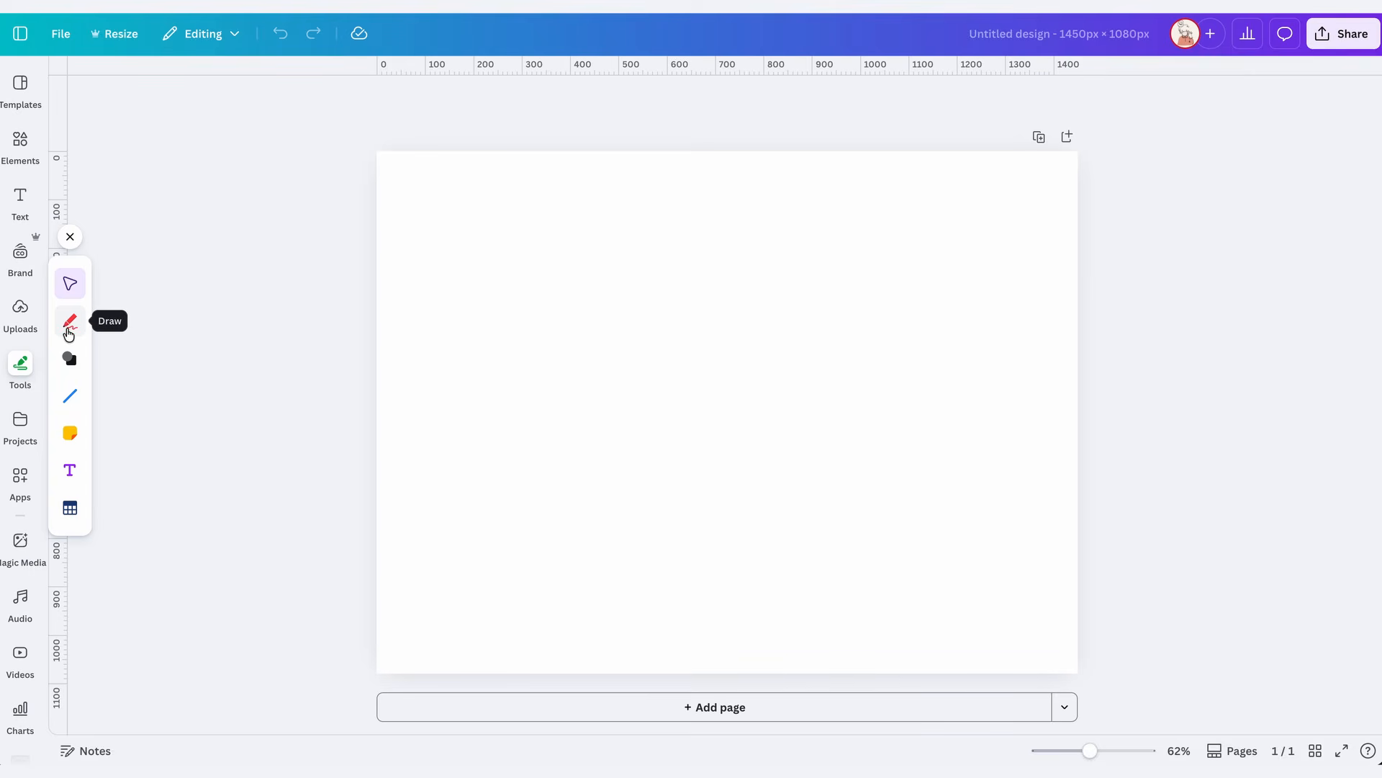
click(71, 328)
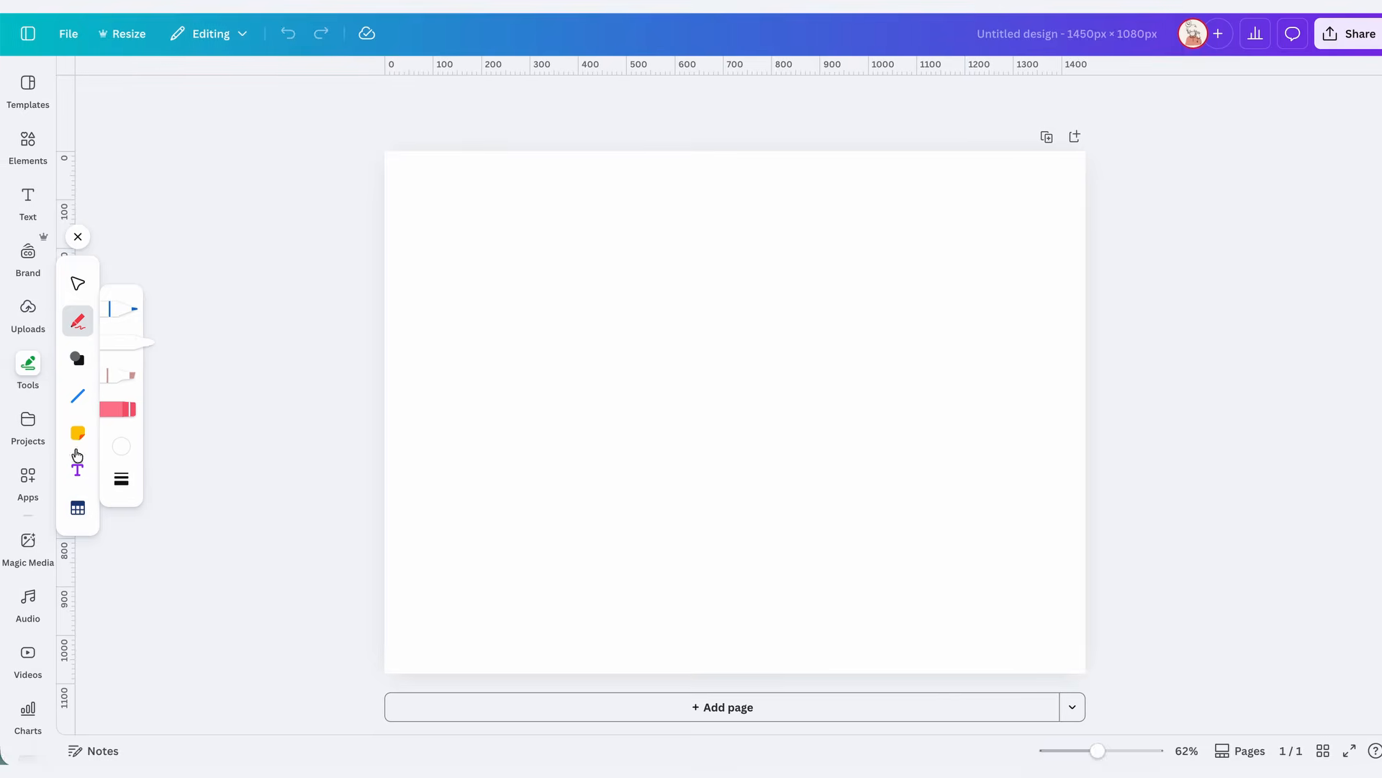
Add custom guides that split the page into 2 columns with a 0 px gap.
click(70, 34)
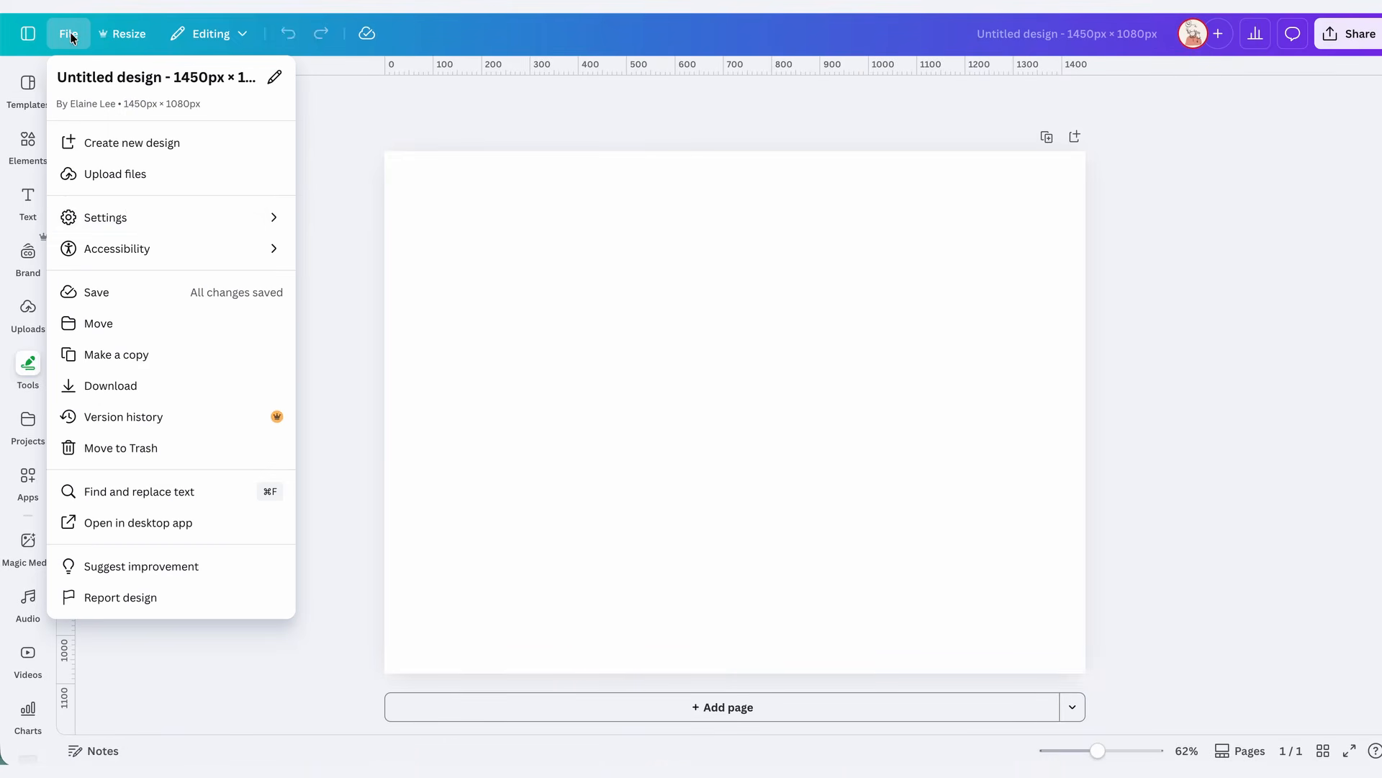
click(161, 226)
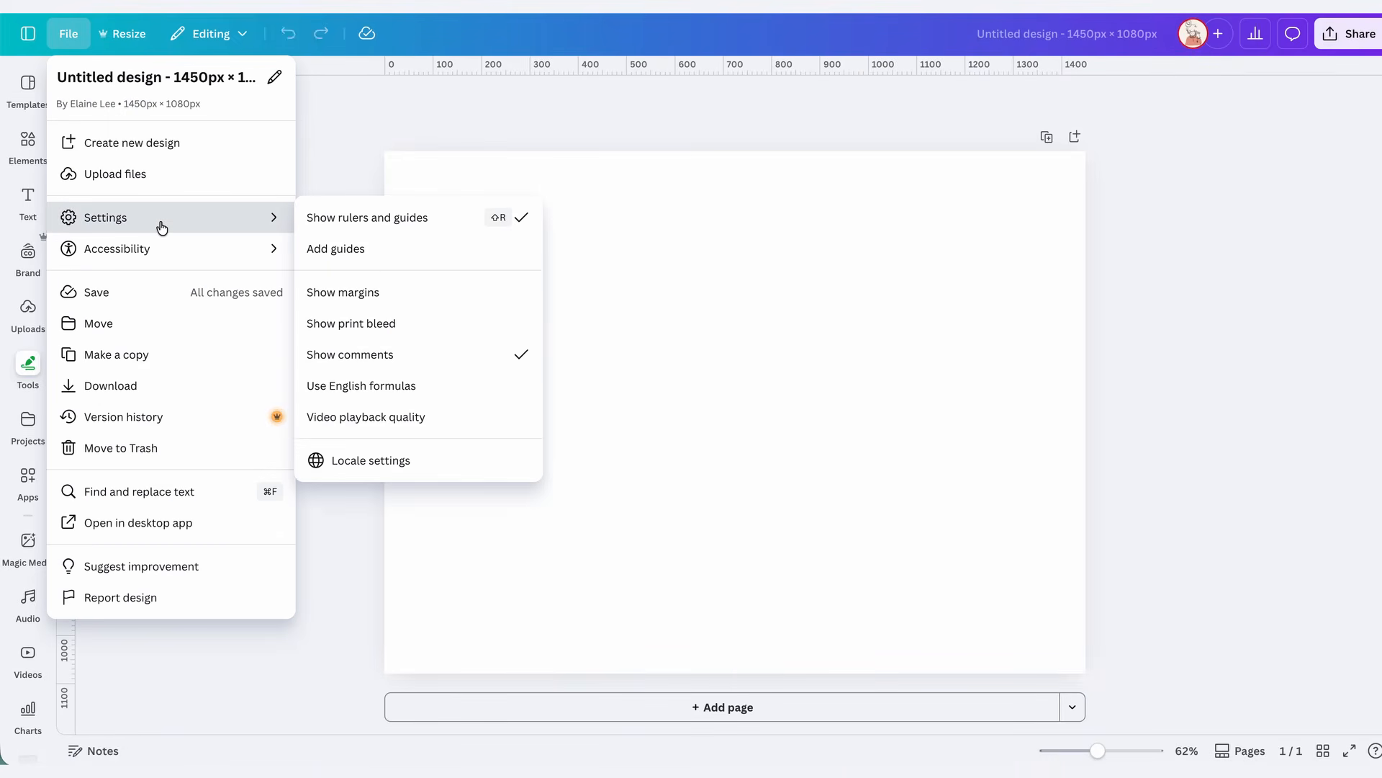
click(395, 248)
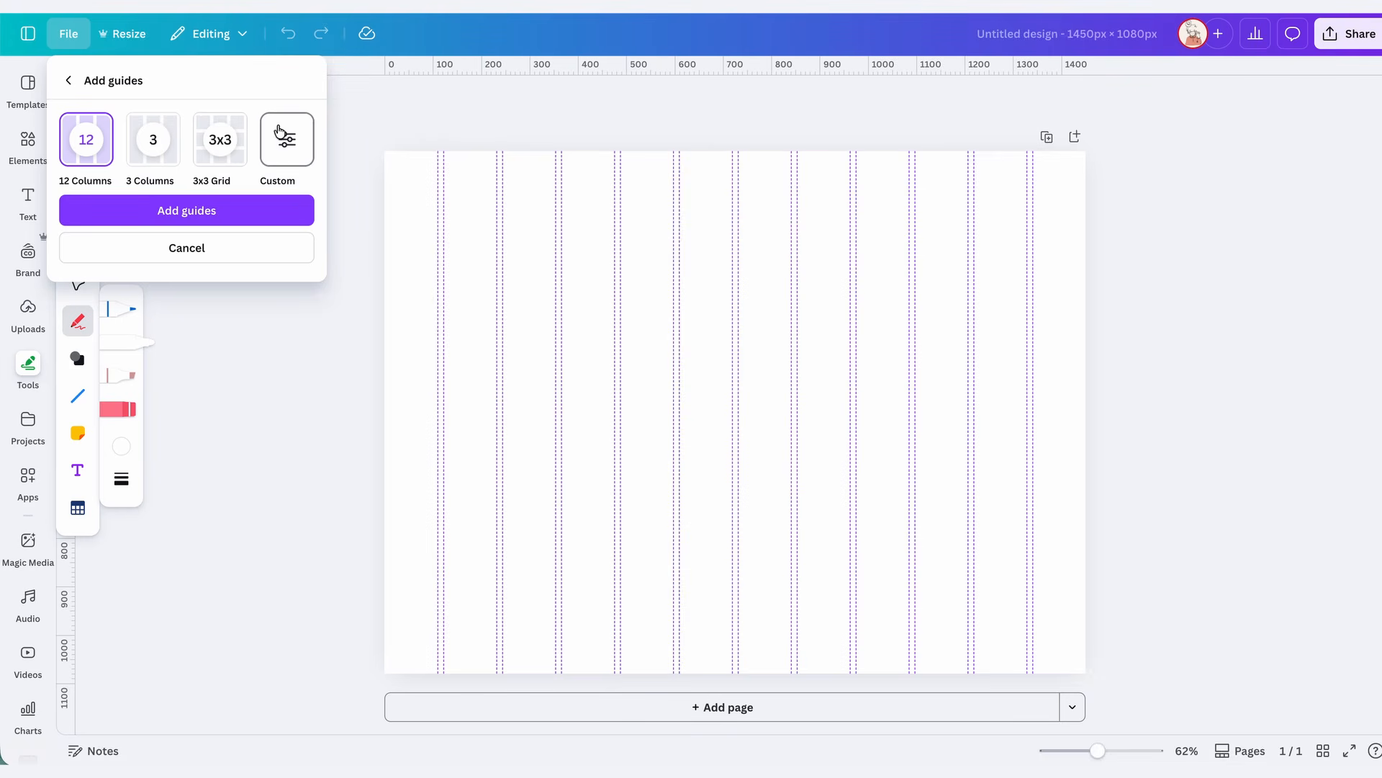
click(284, 150)
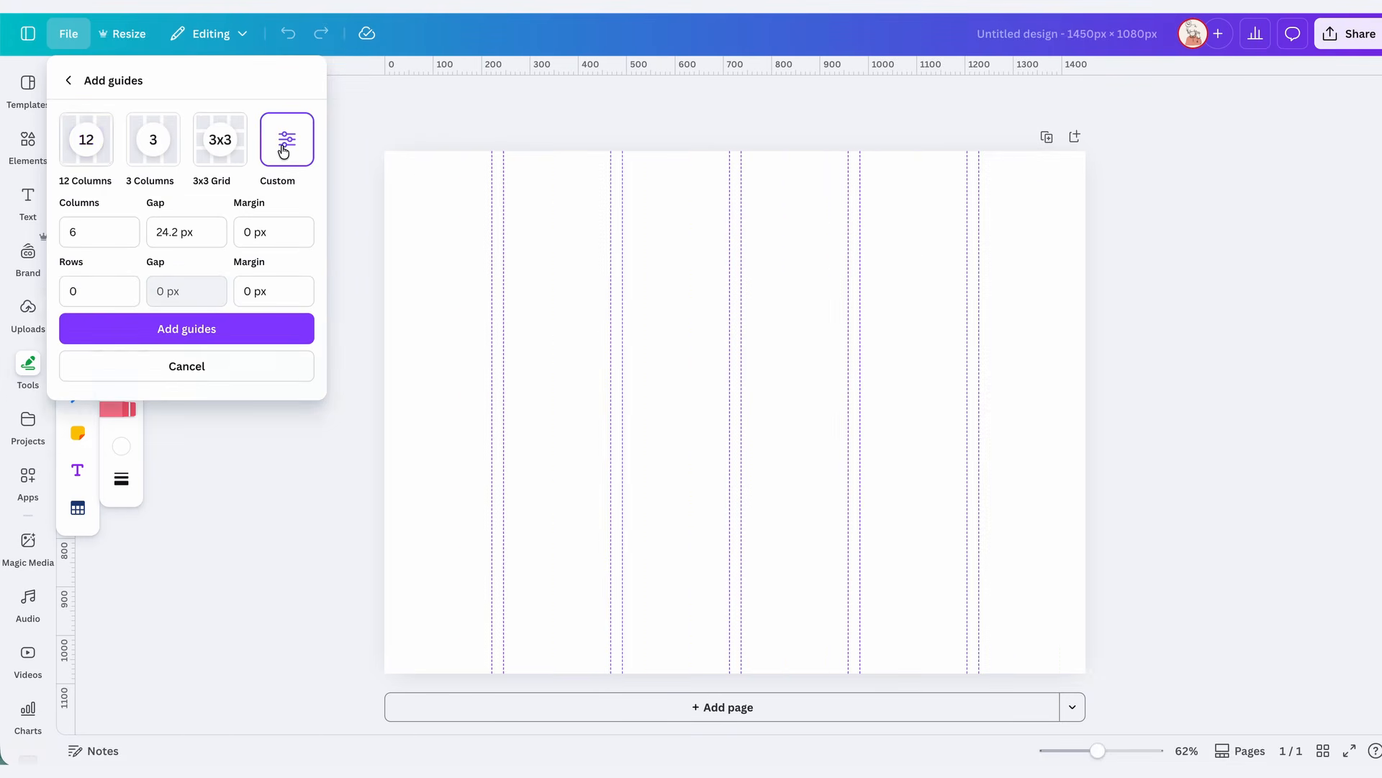
click(113, 236)
text(2)
click(205, 232)
text(0)
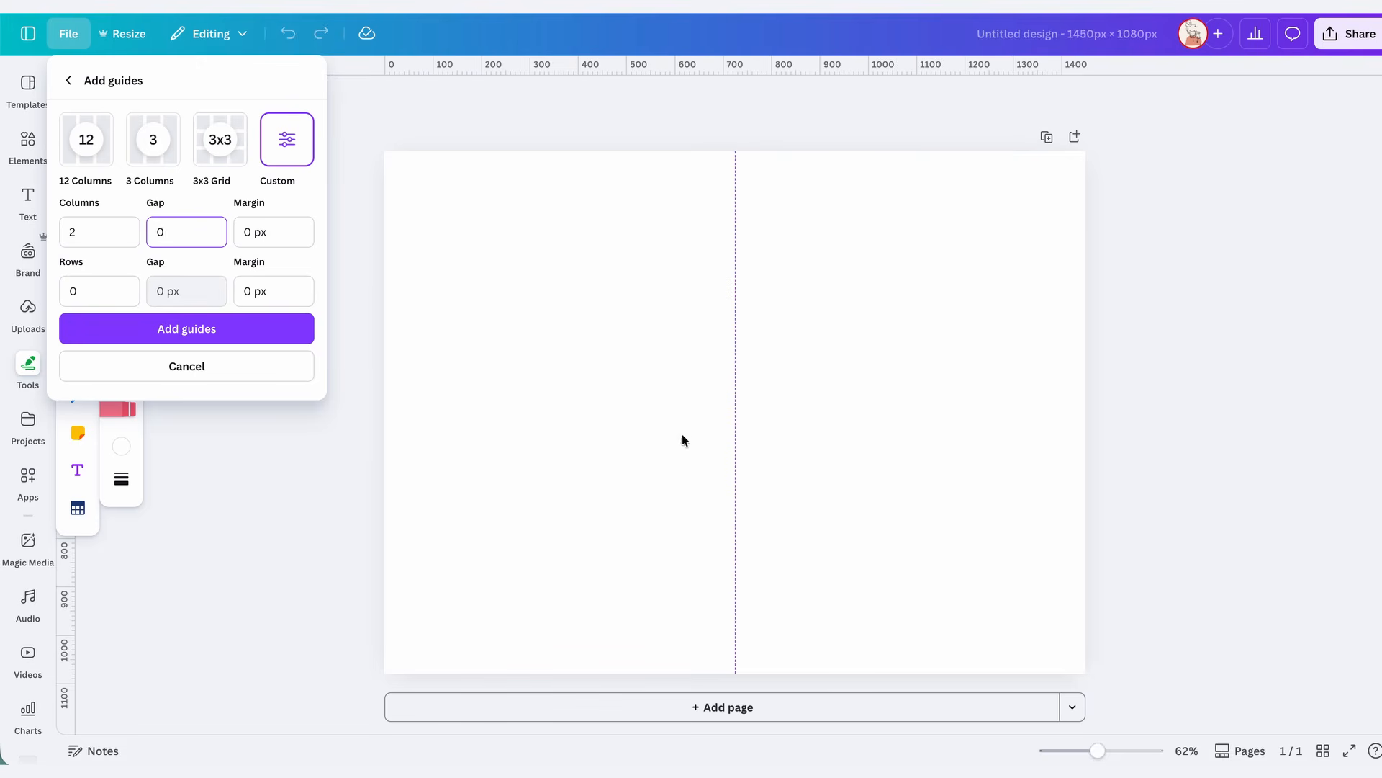
click(227, 335)
Place the uploaded photo of the woman beside the potted plants and scale it to fill the page's left half up to the guide.
click(43, 145)
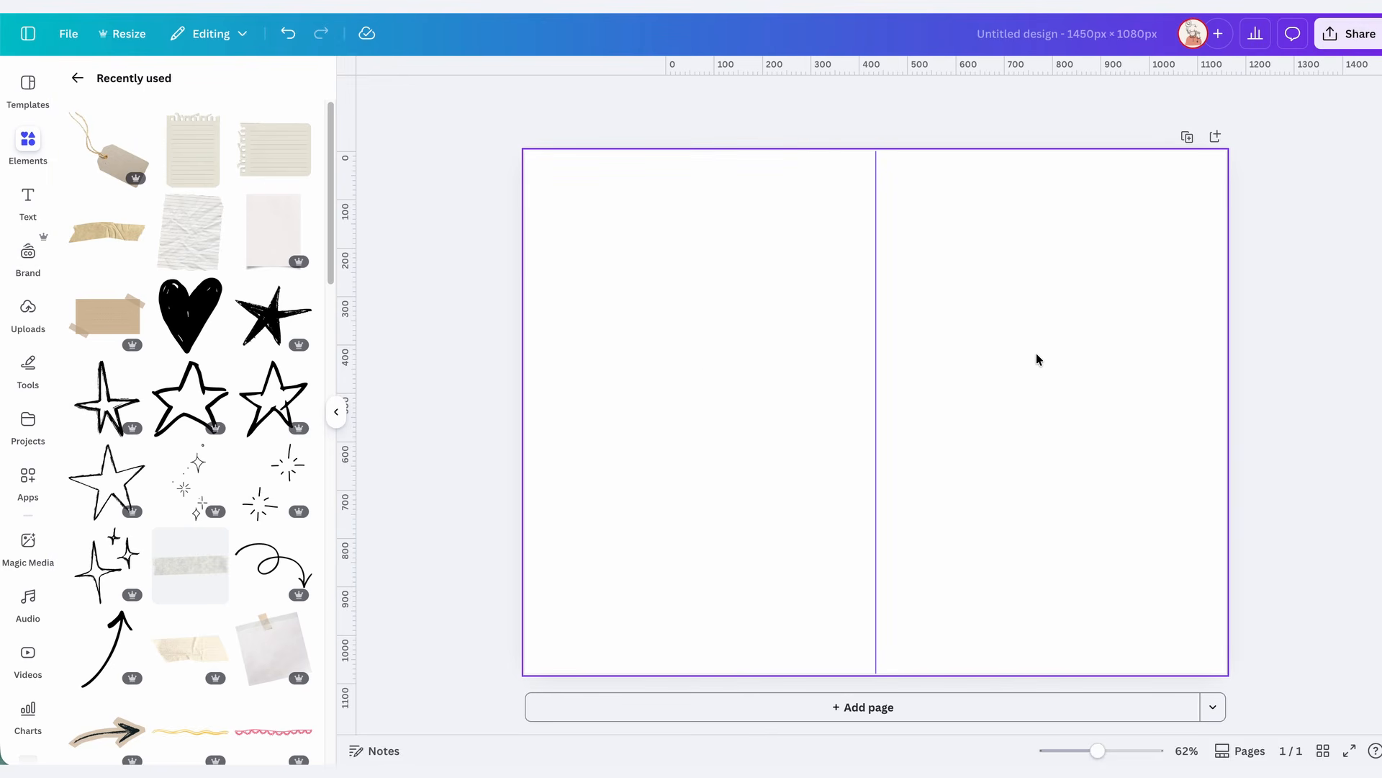
click(27, 310)
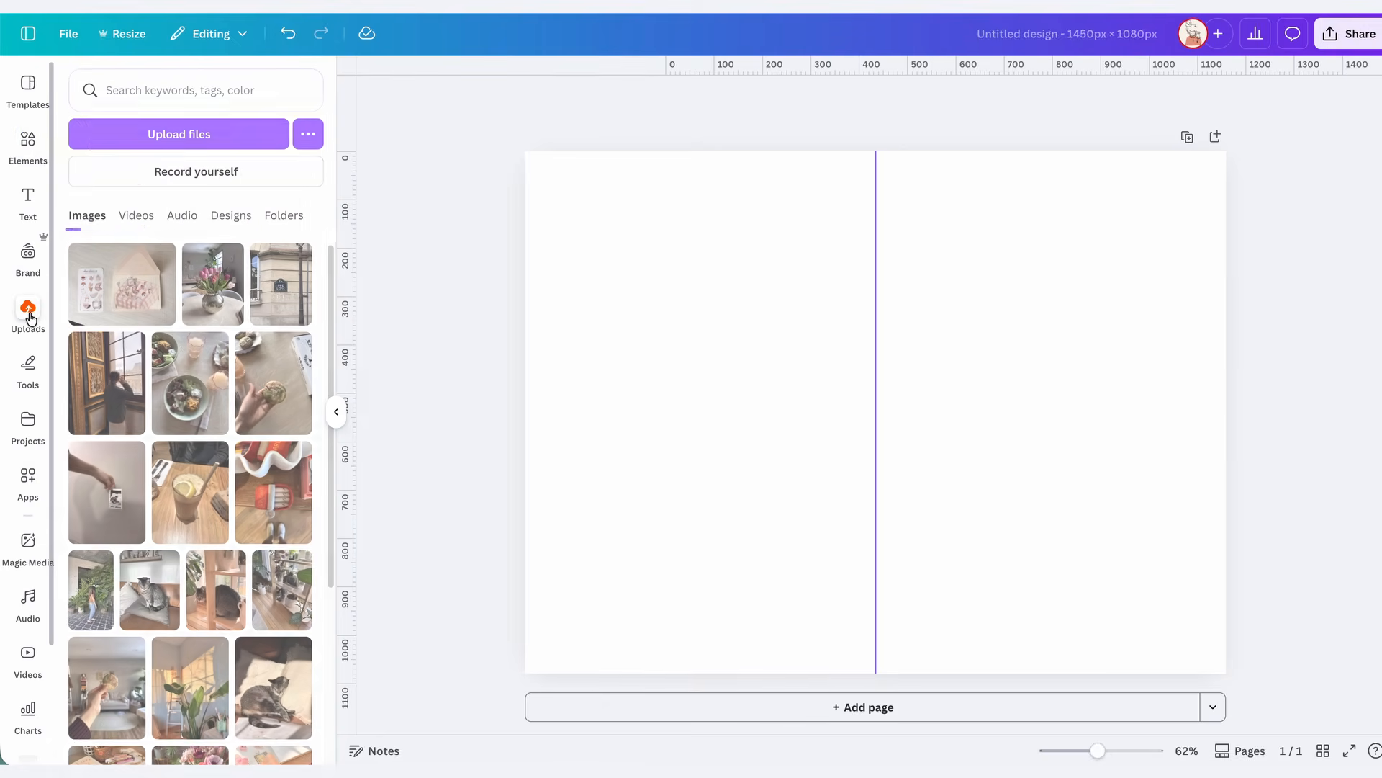
scroll(209, 550, down, 3)
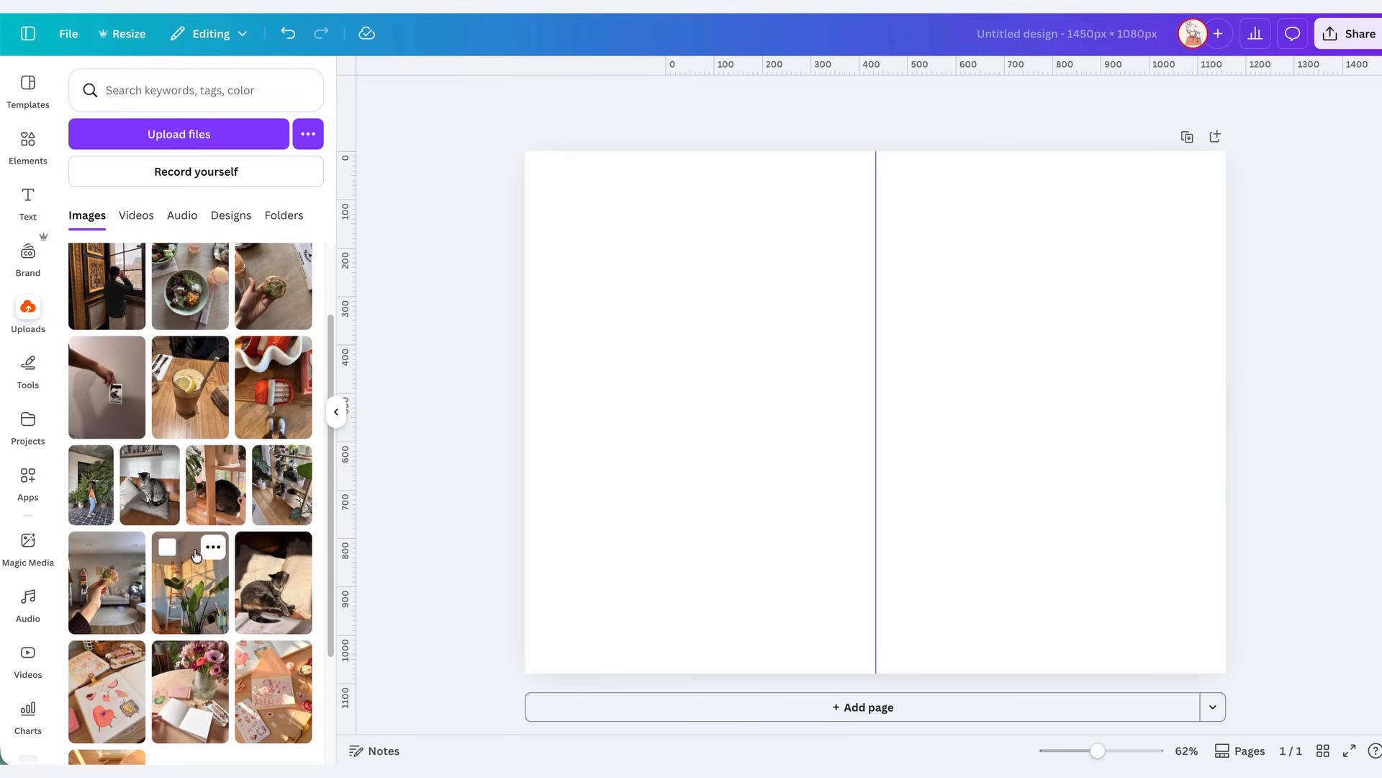
drag(357, 529, 703, 512)
drag(900, 447, 673, 316)
drag(716, 473, 893, 756)
drag(795, 532, 787, 483)
click(1008, 426)
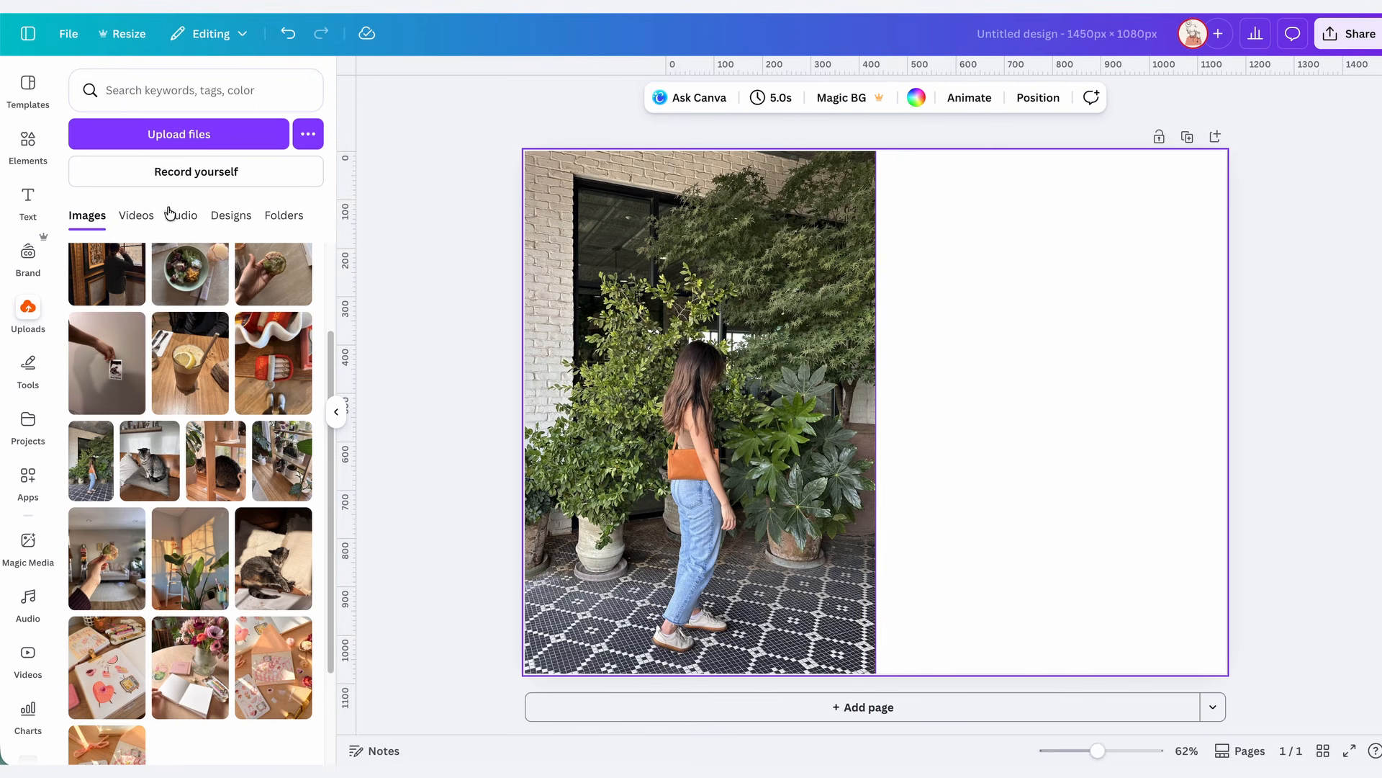
Add the uploaded 2.7-second cat video to the page's right half and mute its sound.
click(136, 214)
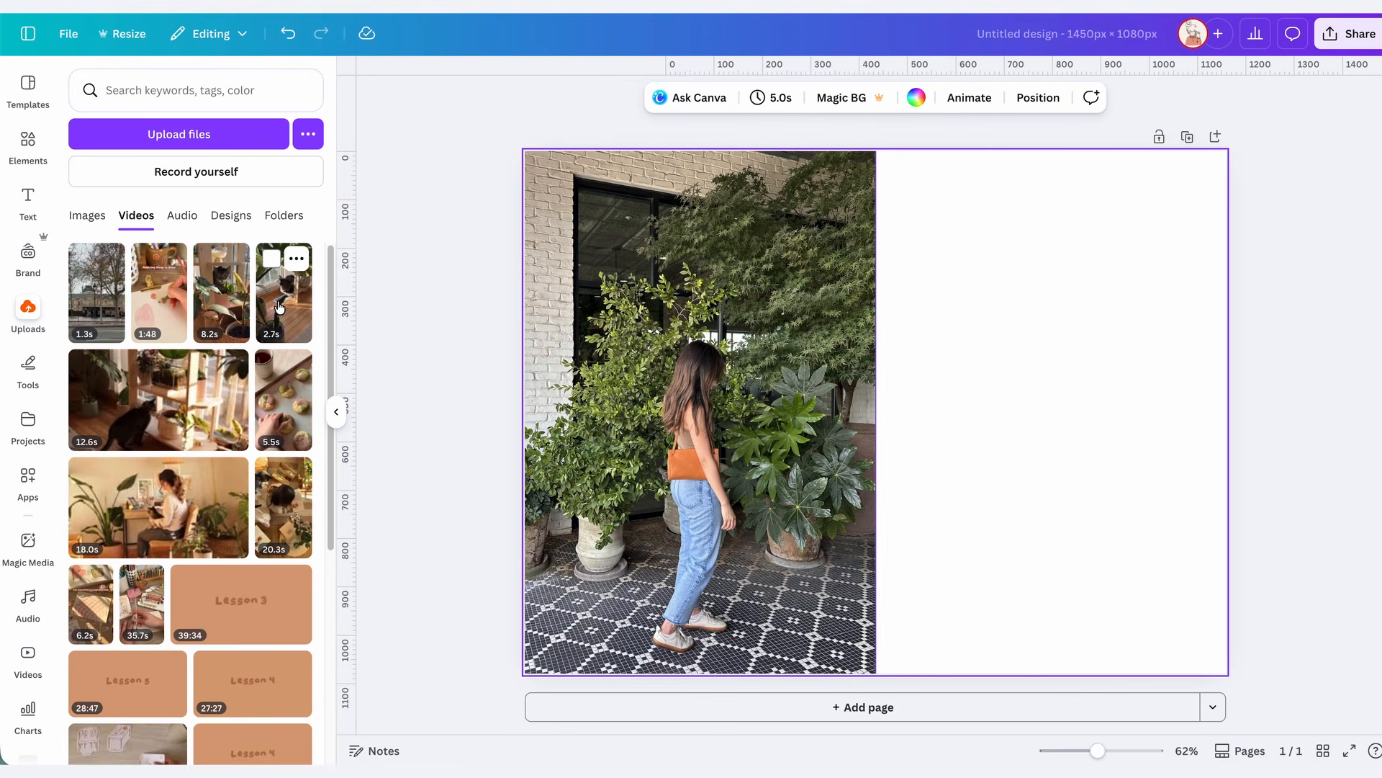
drag(279, 307, 1023, 374)
click(792, 97)
click(698, 143)
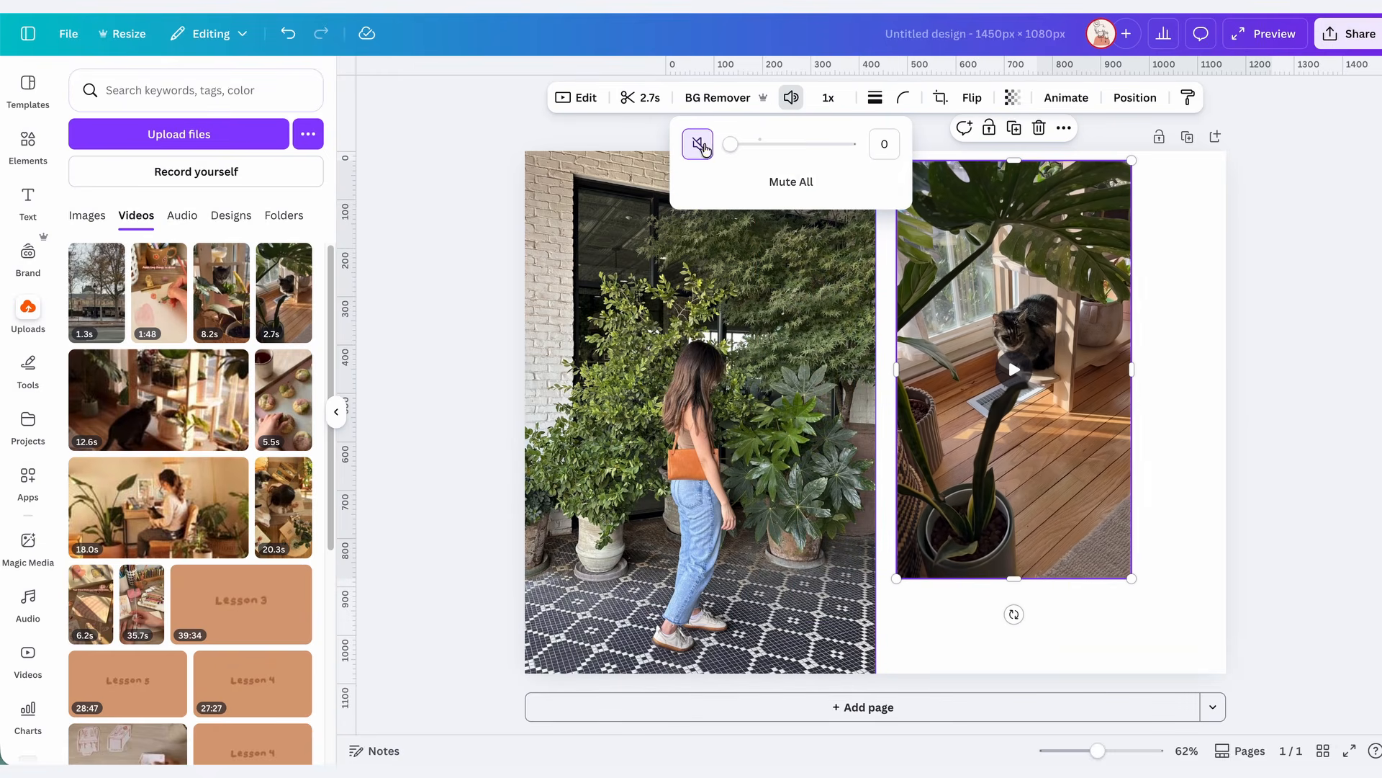
Align the cat video with the center guide and enlarge it to fill the page's right half.
click(1006, 302)
drag(1007, 303, 986, 280)
drag(1101, 560, 1249, 736)
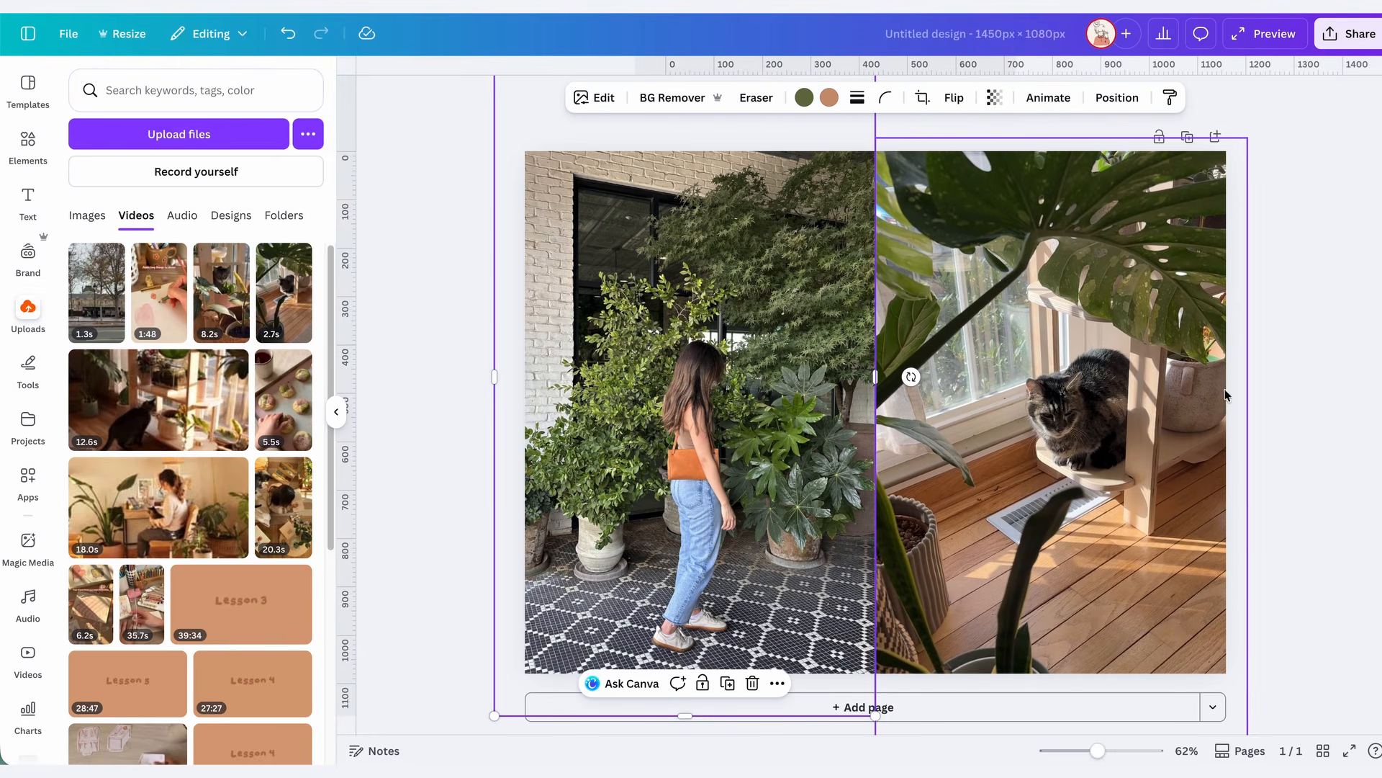
click(1268, 342)
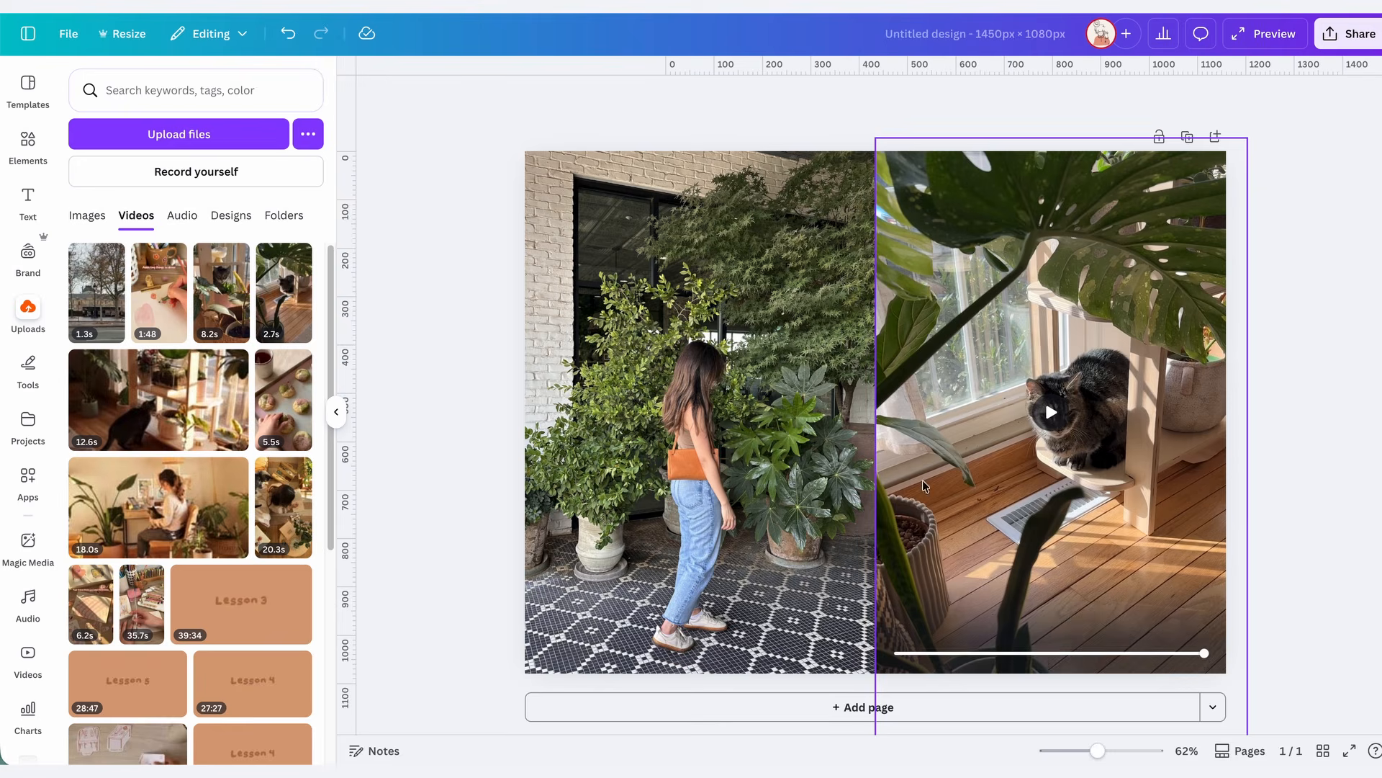
Inspect the seam between photo and video at 500% zoom and nudge the cat video slightly left against the photo's edge.
click(1118, 752)
drag(1118, 753, 1255, 751)
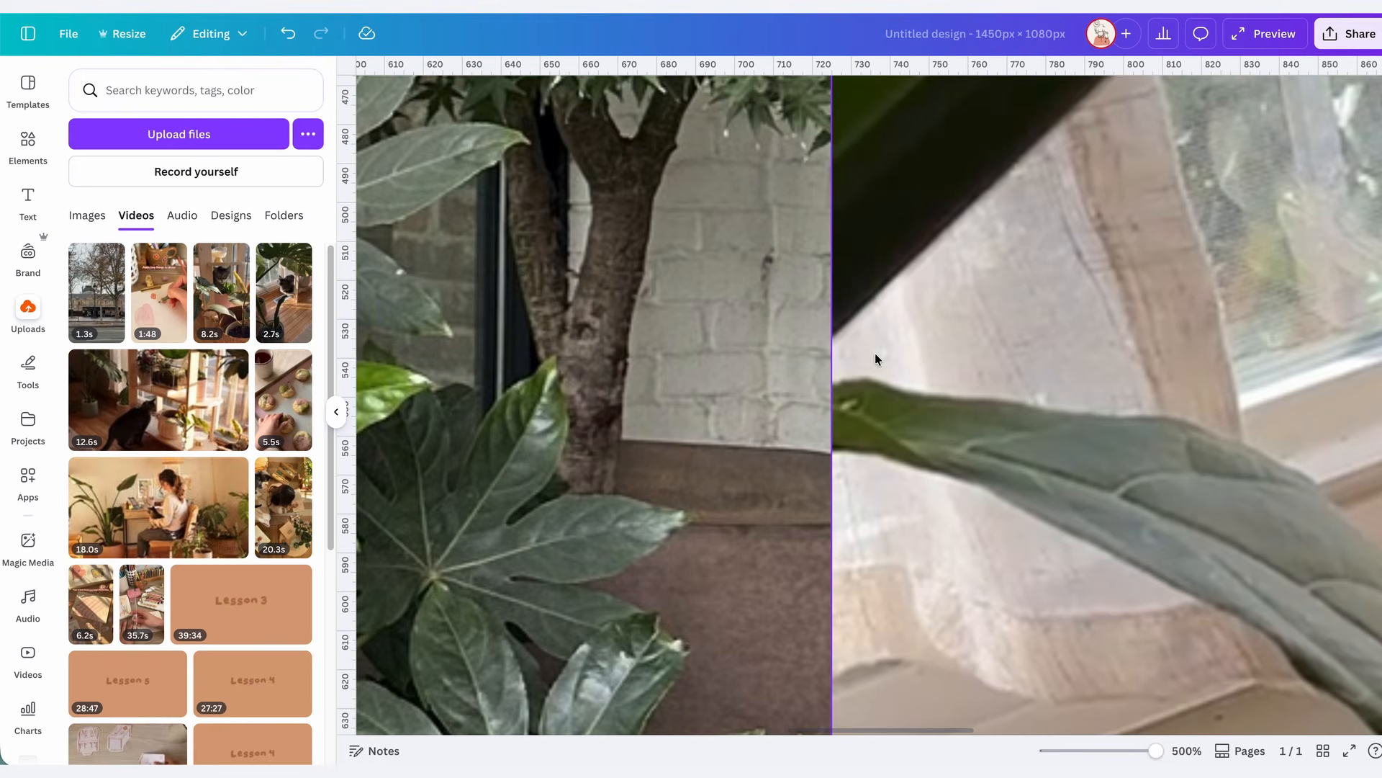
click(877, 571)
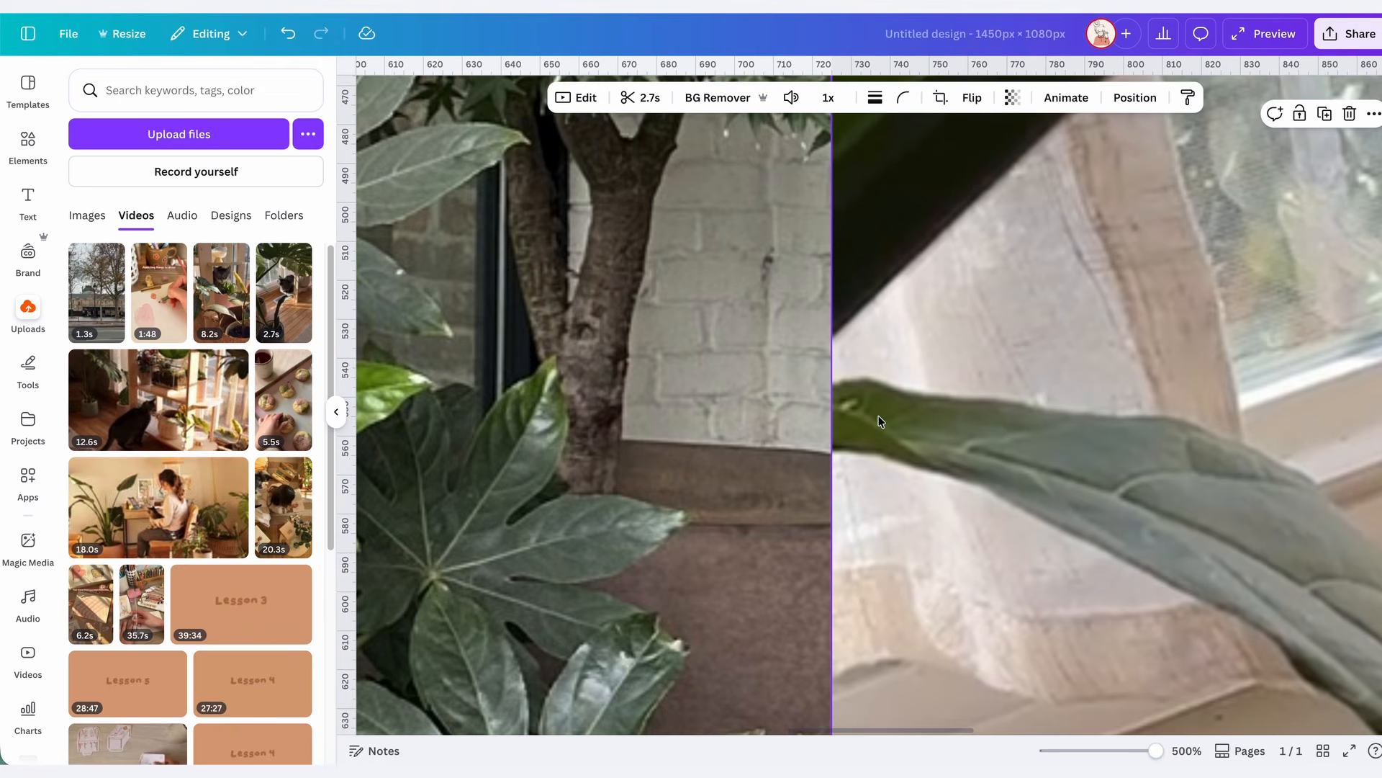
drag(885, 415, 879, 411)
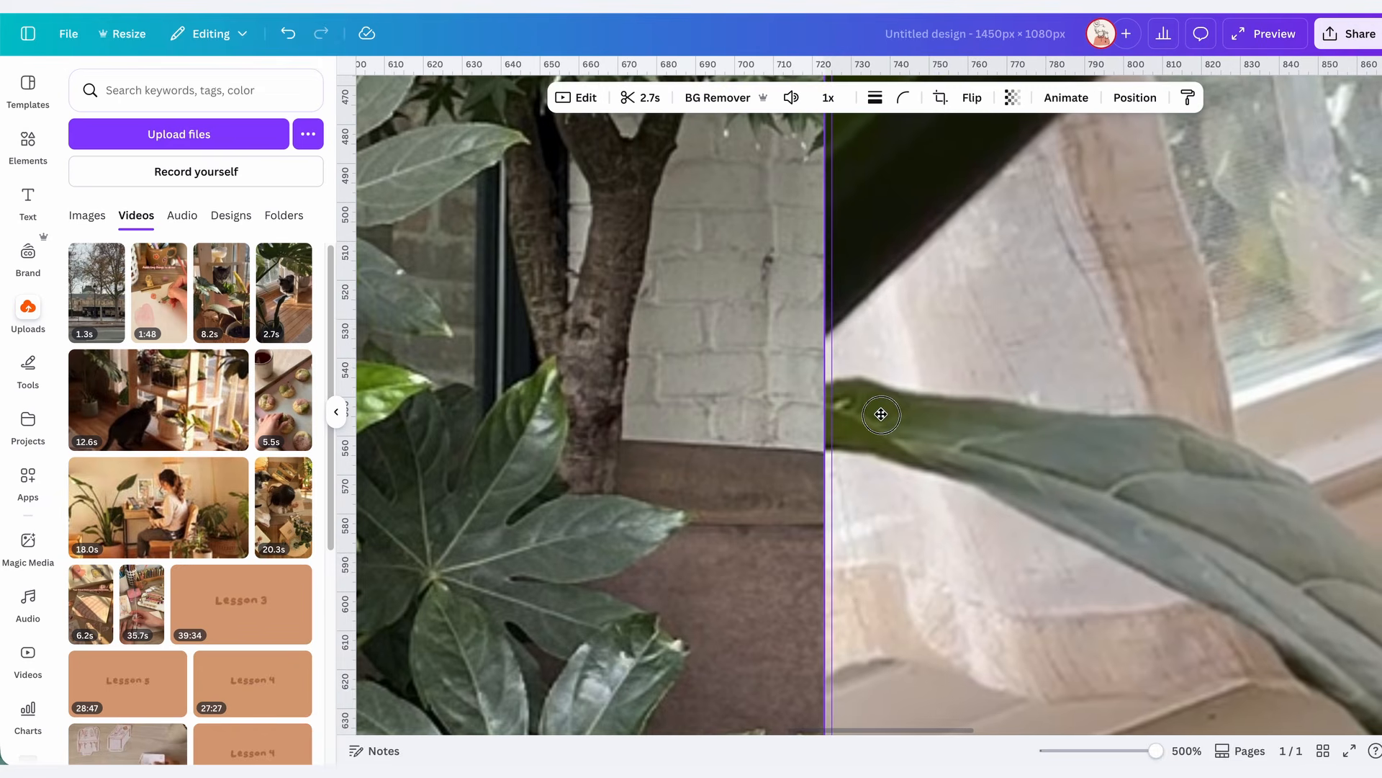
drag(1104, 756, 1098, 753)
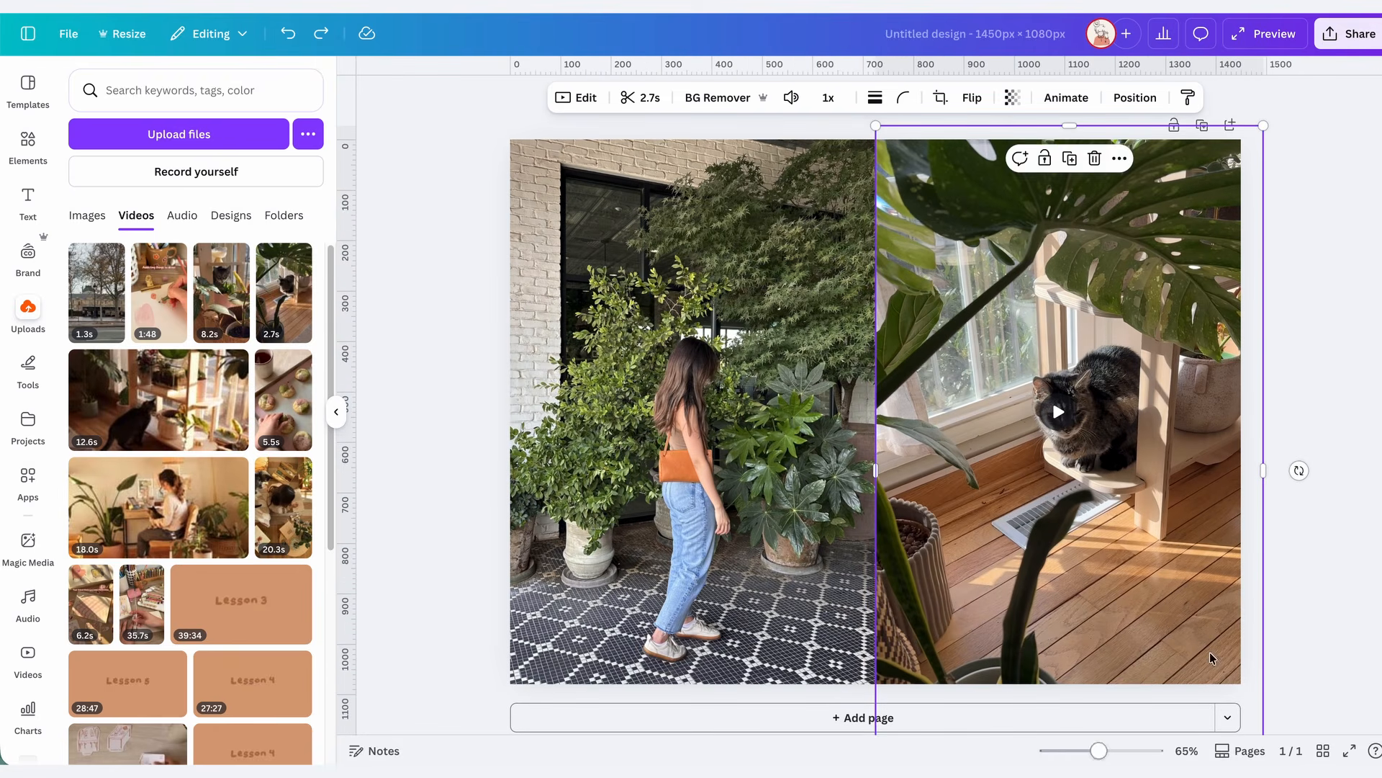
click(1311, 343)
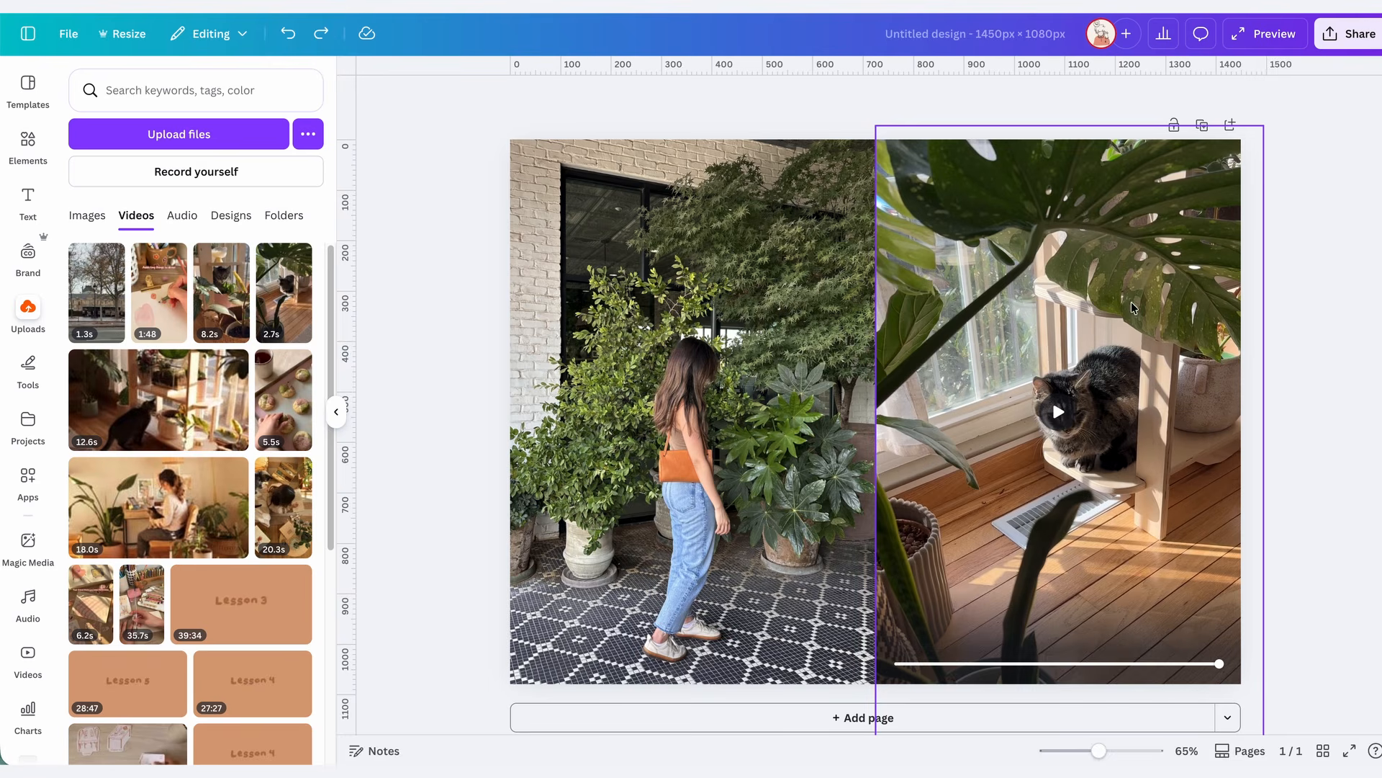
Adjust the cat video's colors with temperature 21, shadows 49 and contrast -11.
click(1103, 274)
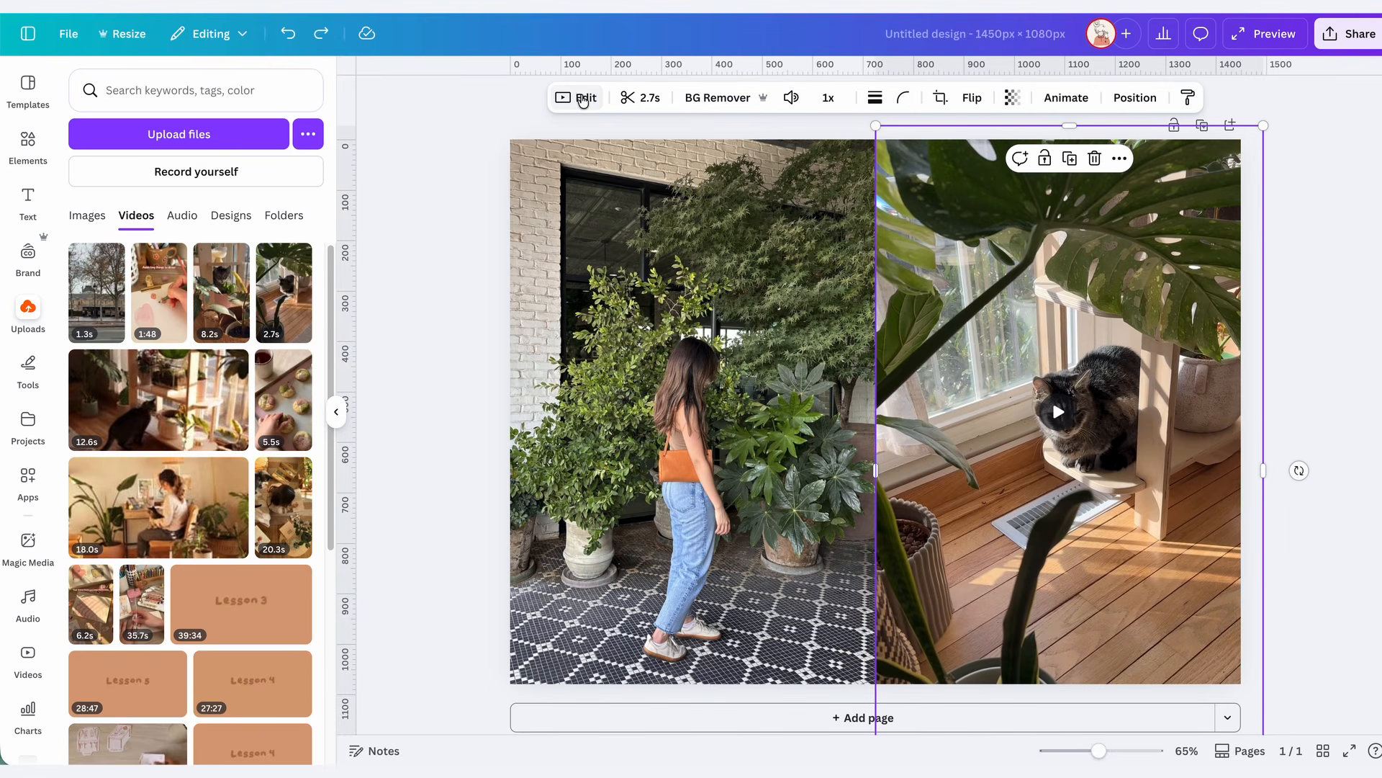
click(583, 100)
click(273, 124)
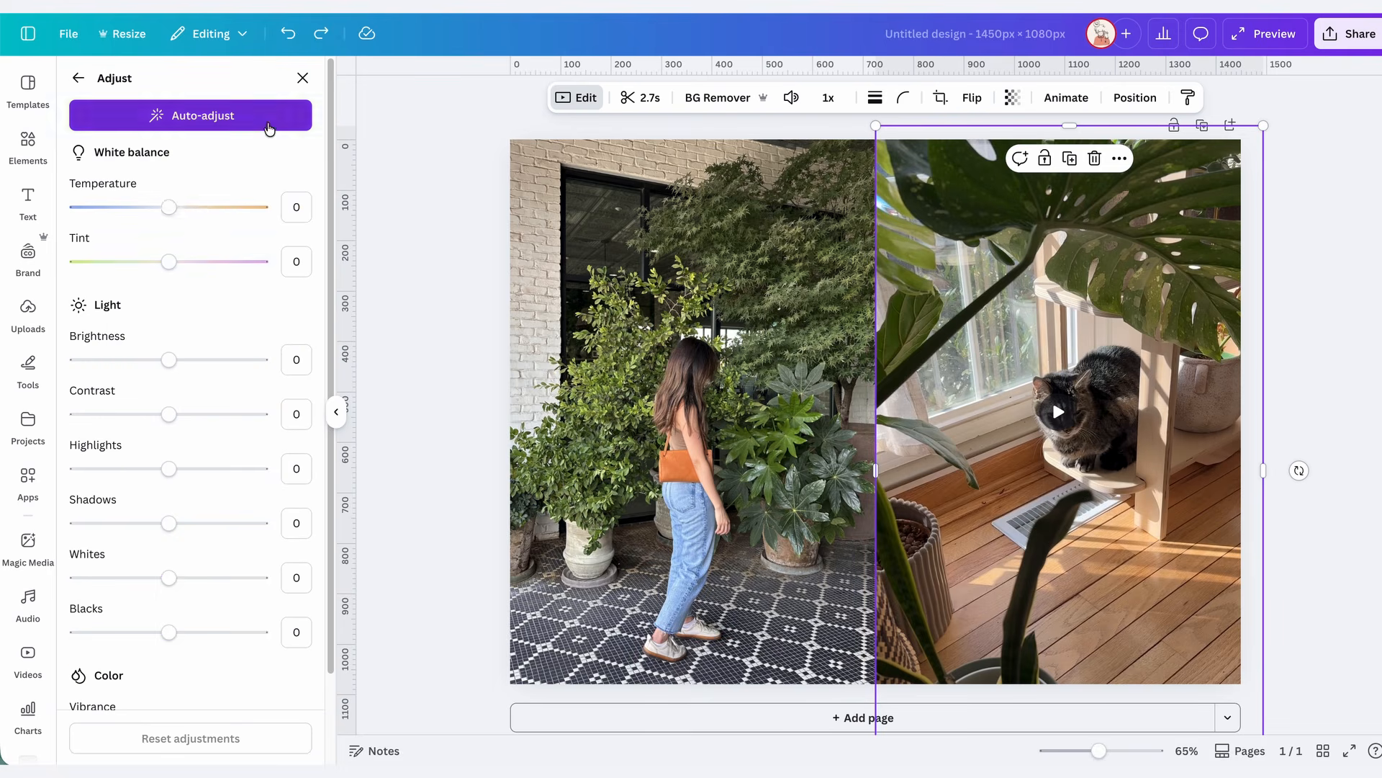
drag(192, 210, 188, 208)
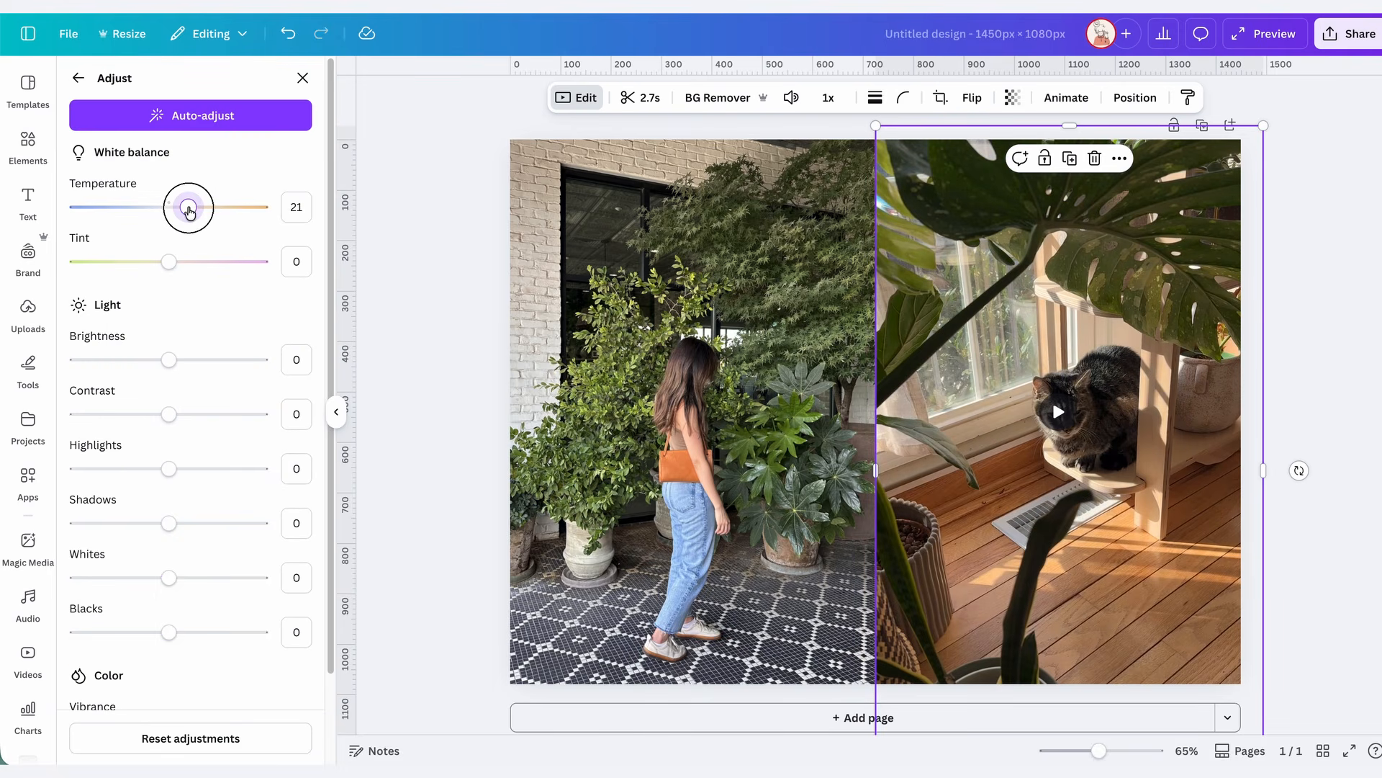
click(216, 526)
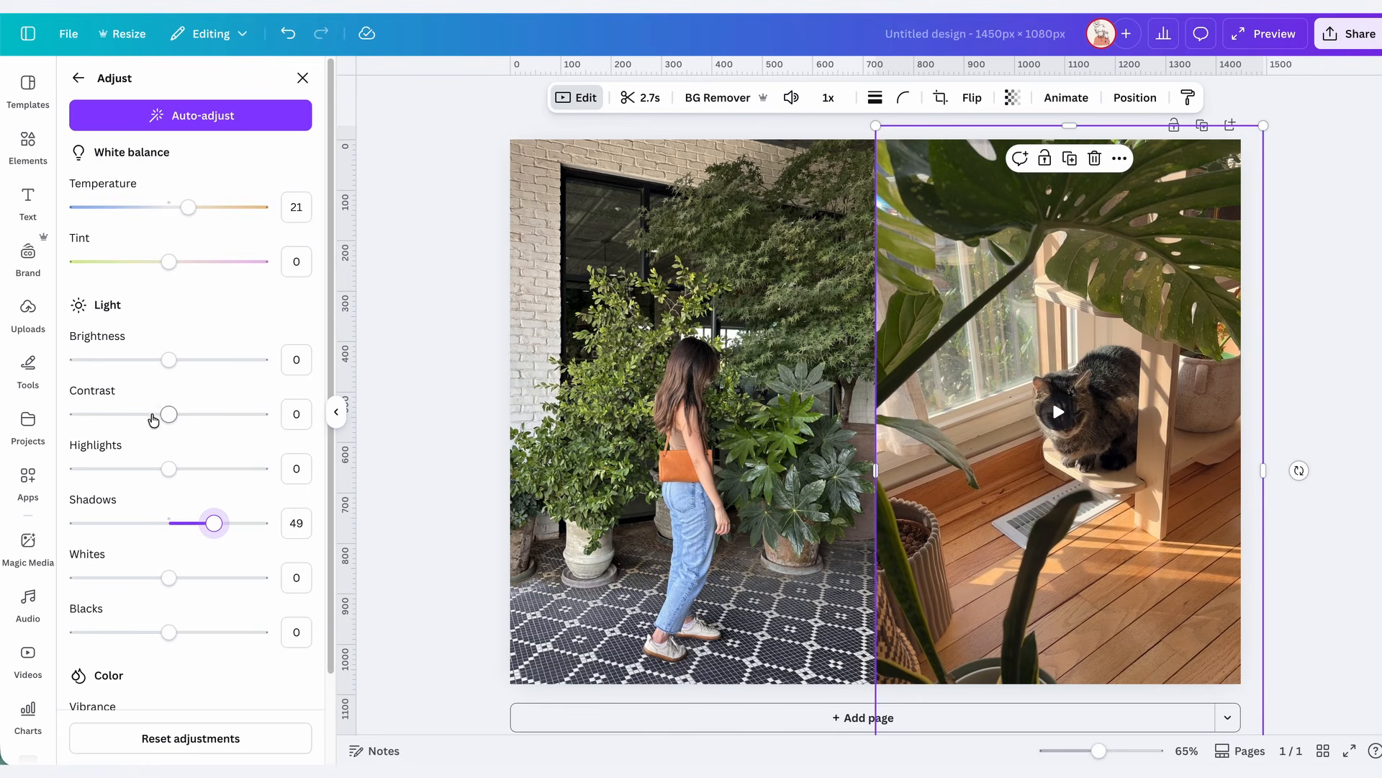
drag(155, 417, 158, 415)
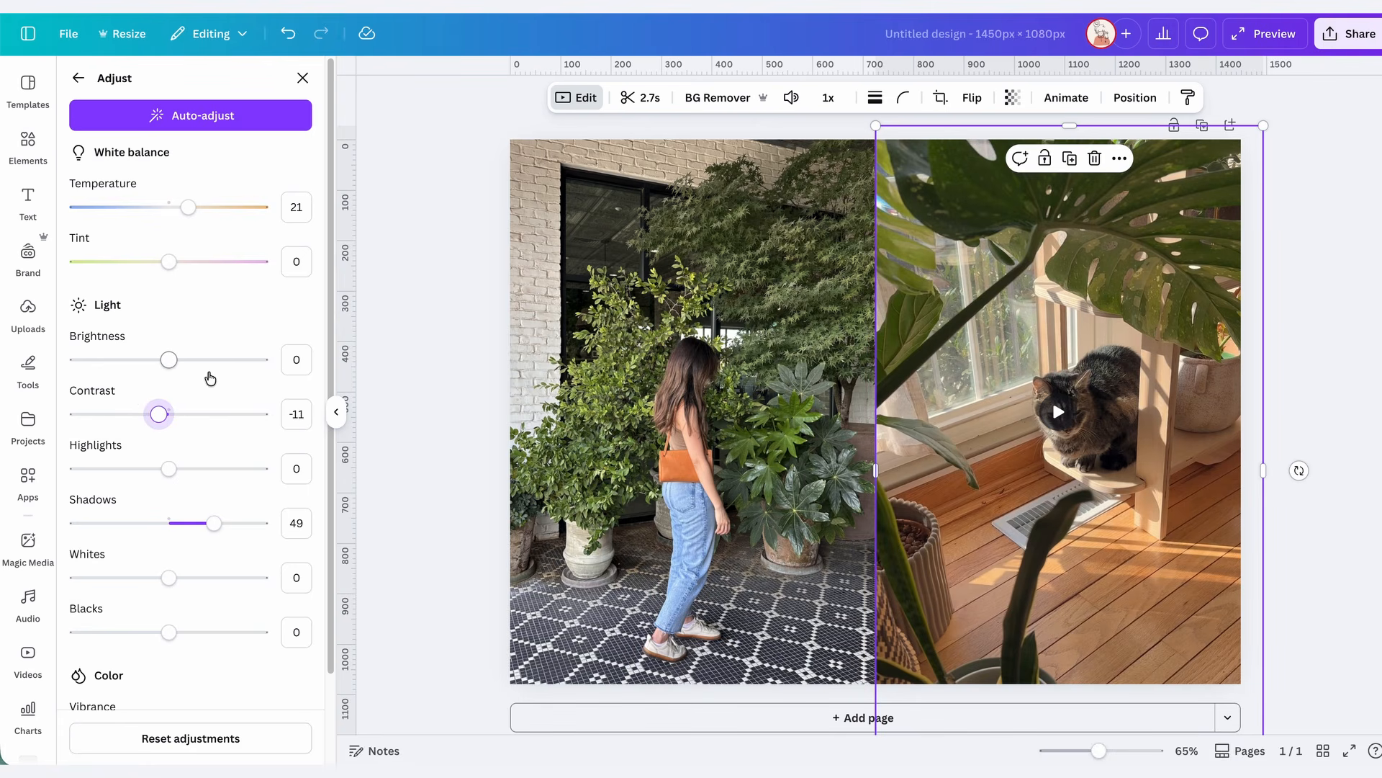
Adjust the colors of the photo of the woman among plants with shadows 45, temperature 25 and contrast -12.
scroll(248, 611, down, 1)
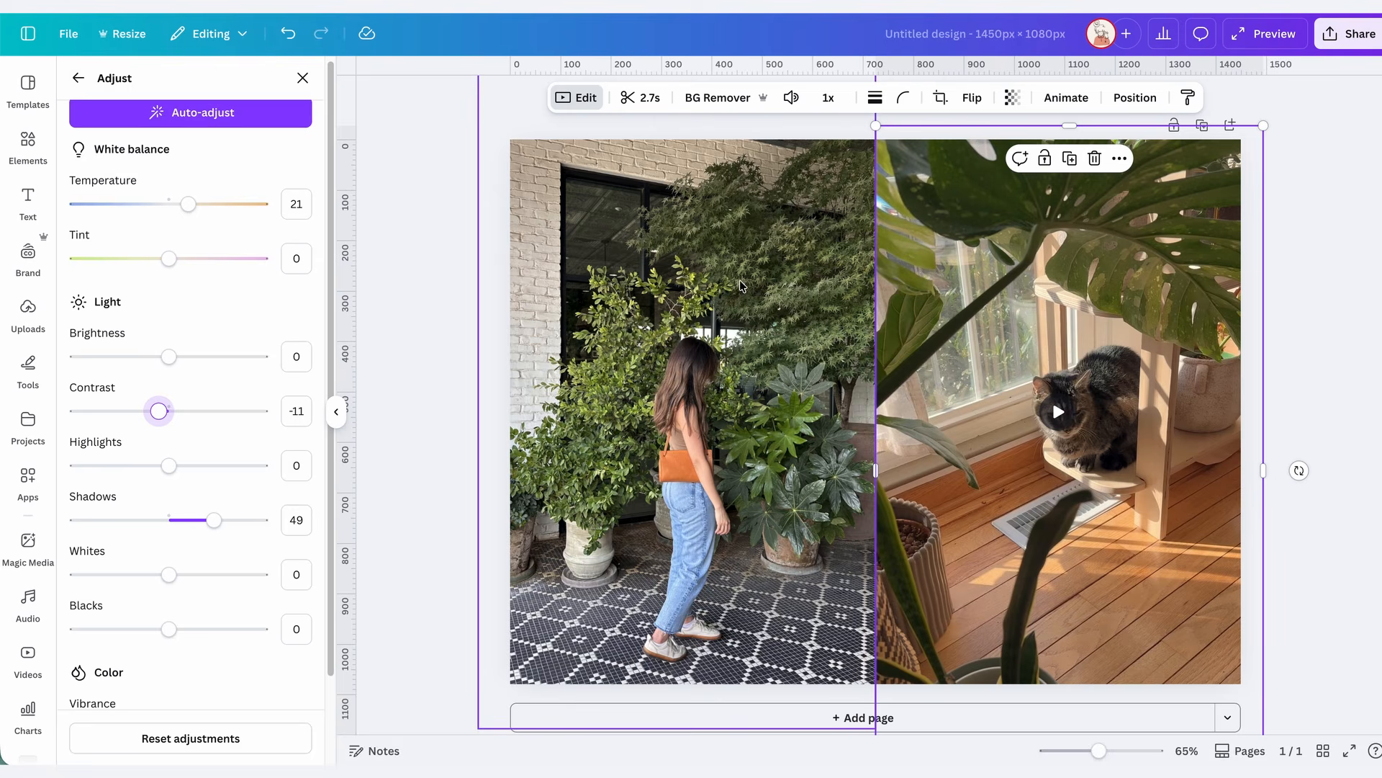
click(702, 394)
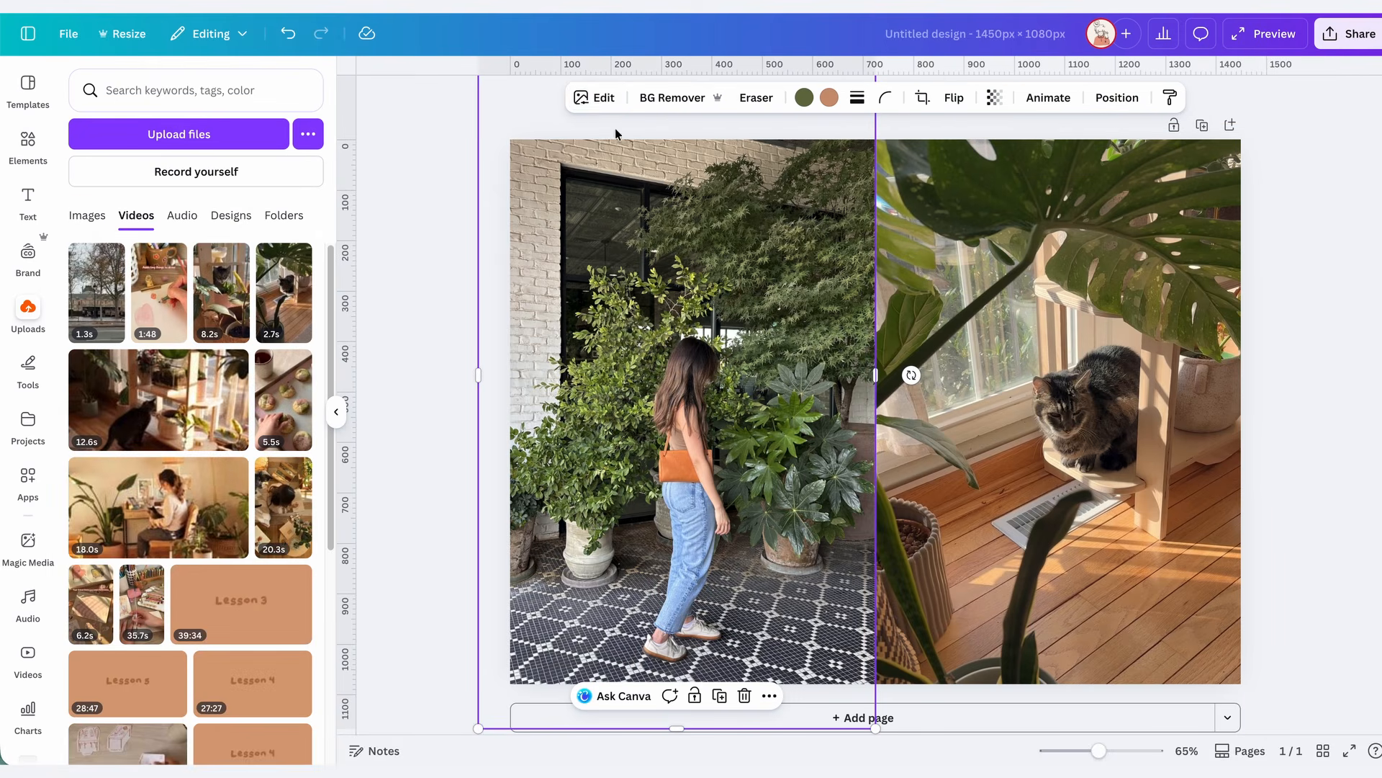
click(595, 97)
click(214, 596)
drag(214, 596, 210, 597)
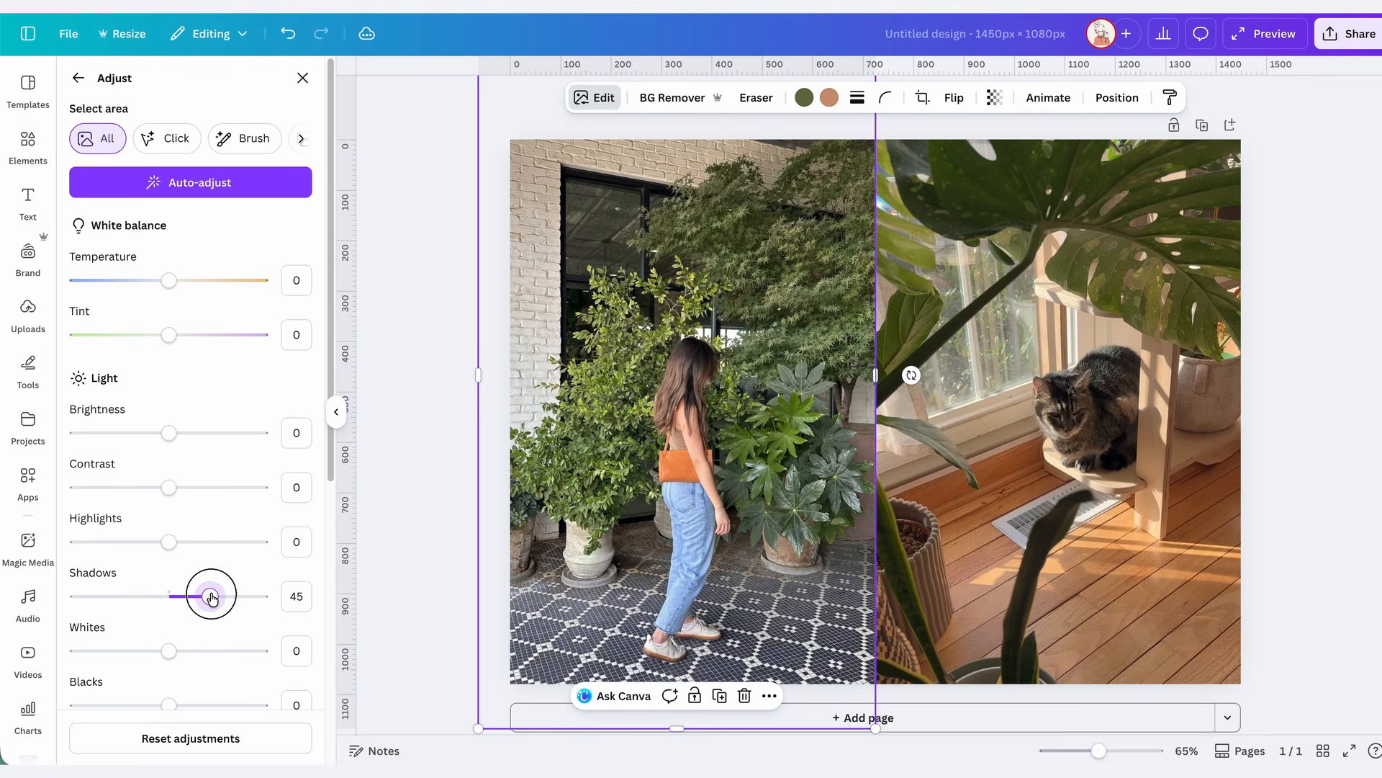
click(198, 280)
drag(198, 279, 191, 279)
drag(160, 487, 159, 490)
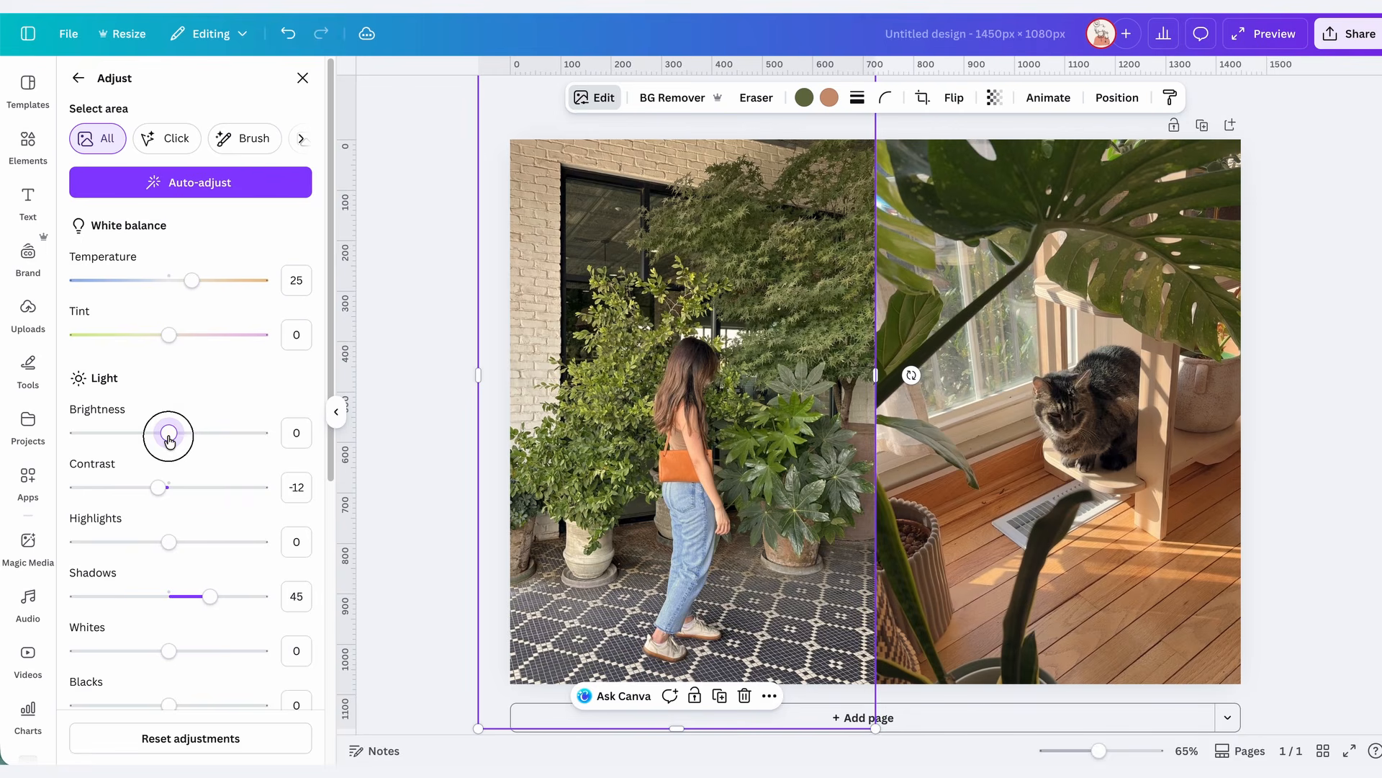
click(1288, 370)
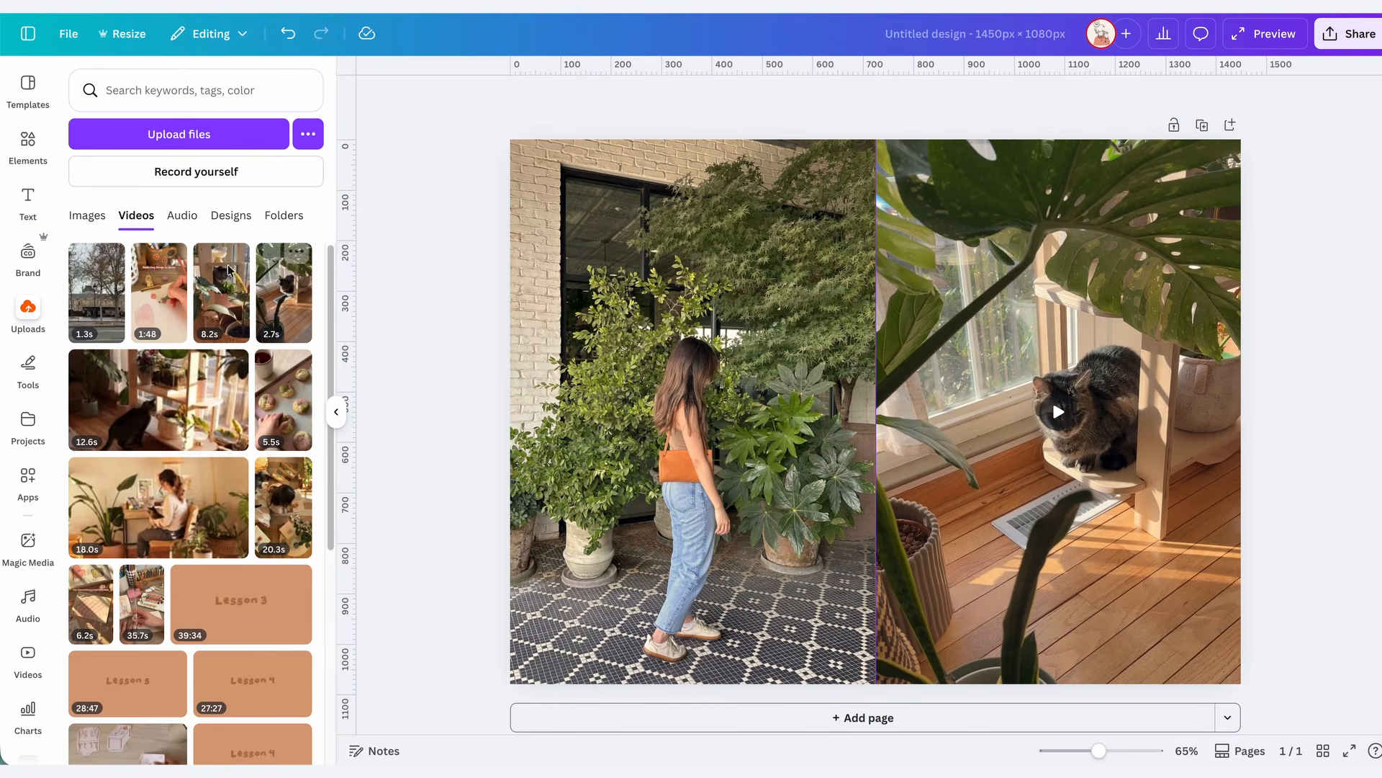
Find the open sketchbook photo among the uploaded images and place it near the middle of the page.
click(87, 215)
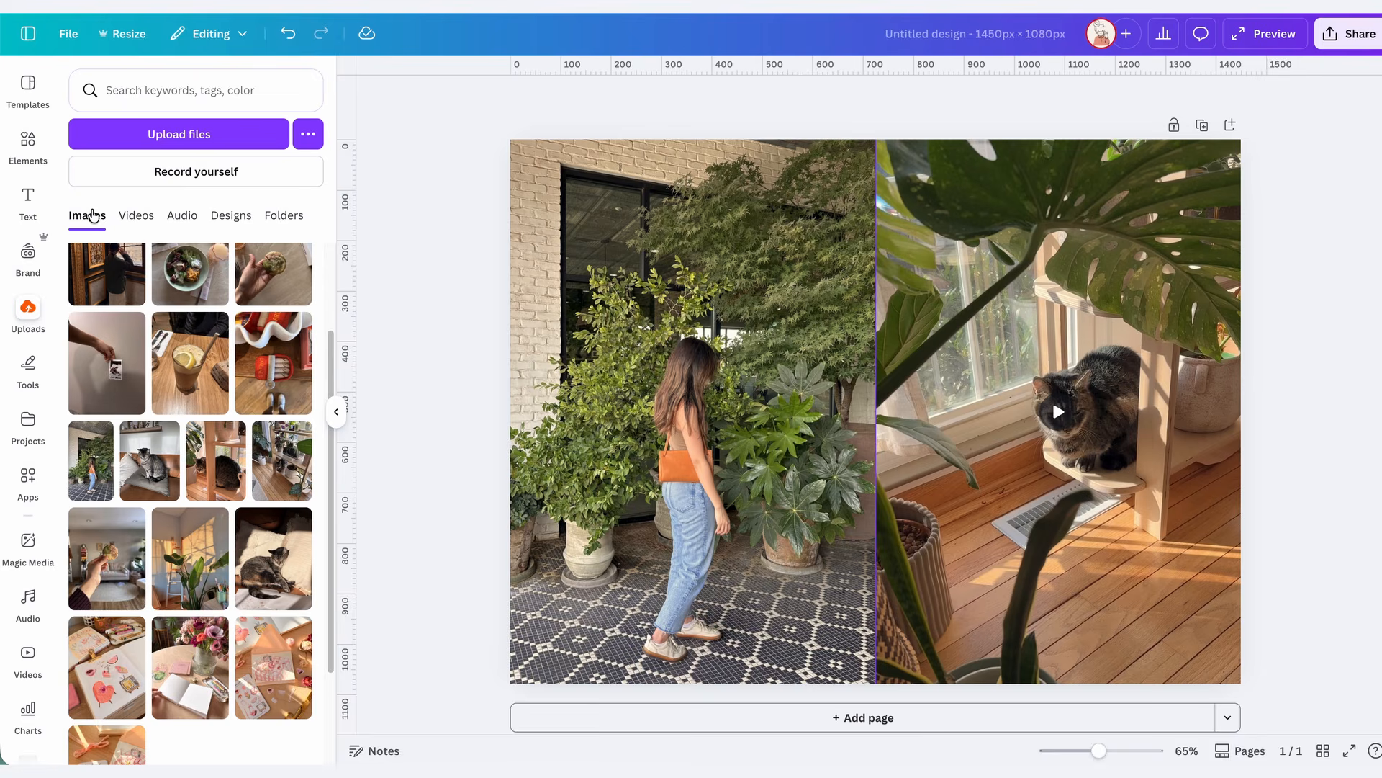
scroll(254, 625, down, 5)
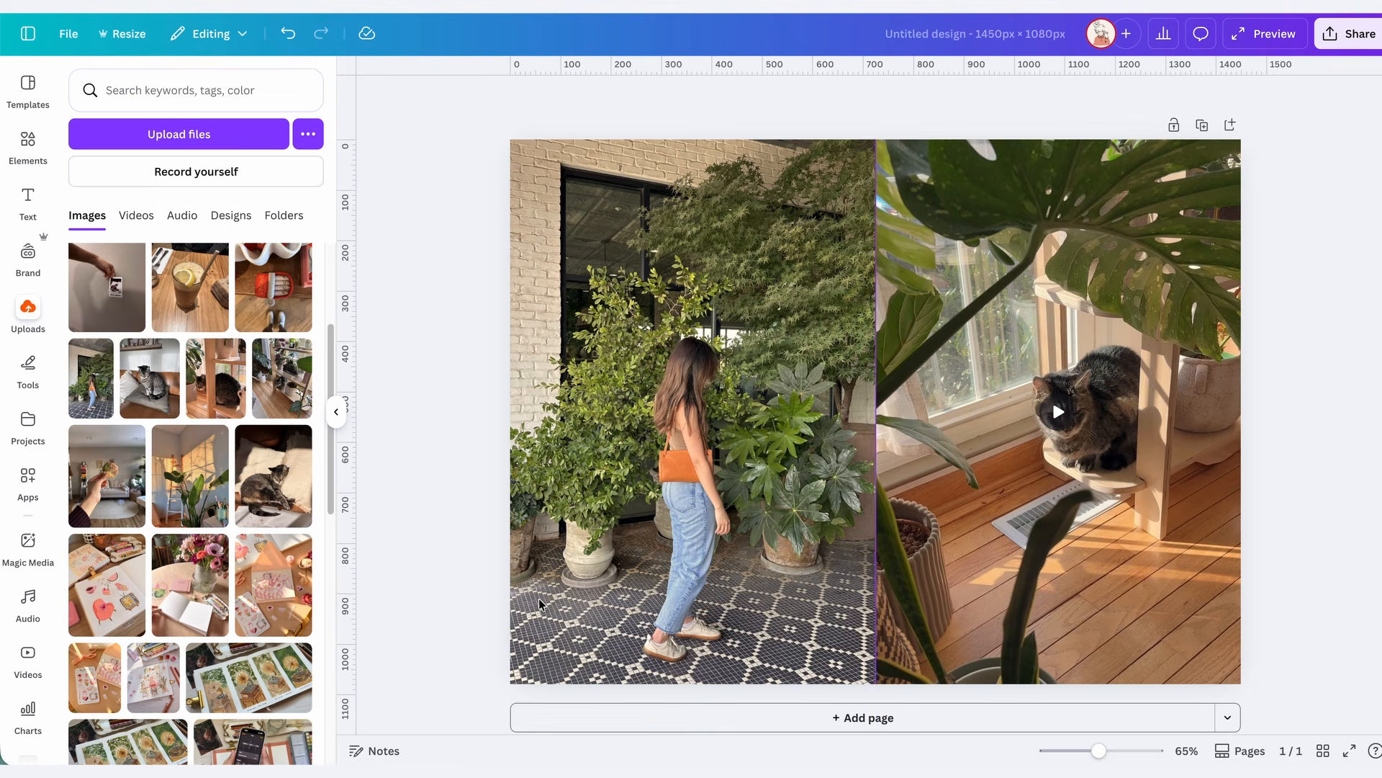
scroll(196, 629, down, 3)
scroll(196, 628, down, 10)
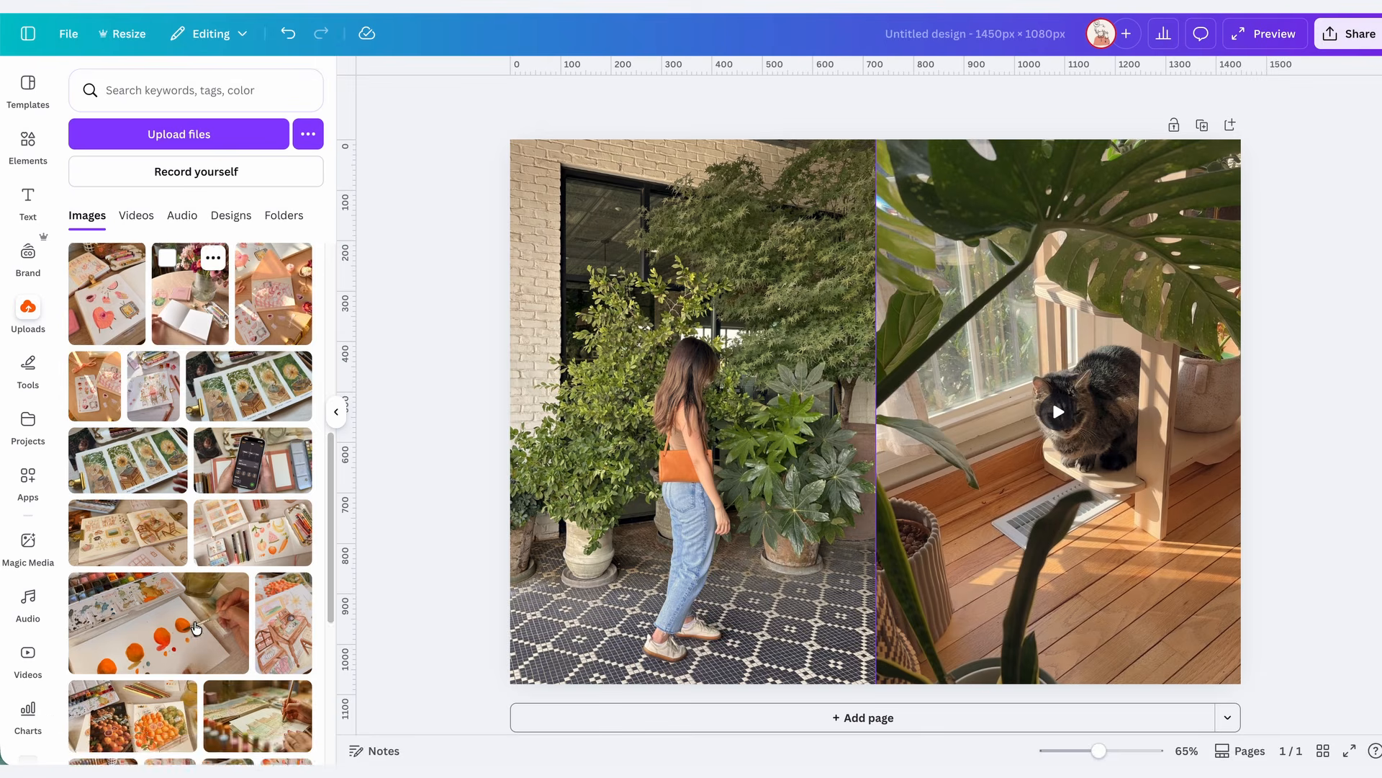
scroll(195, 629, down, 10)
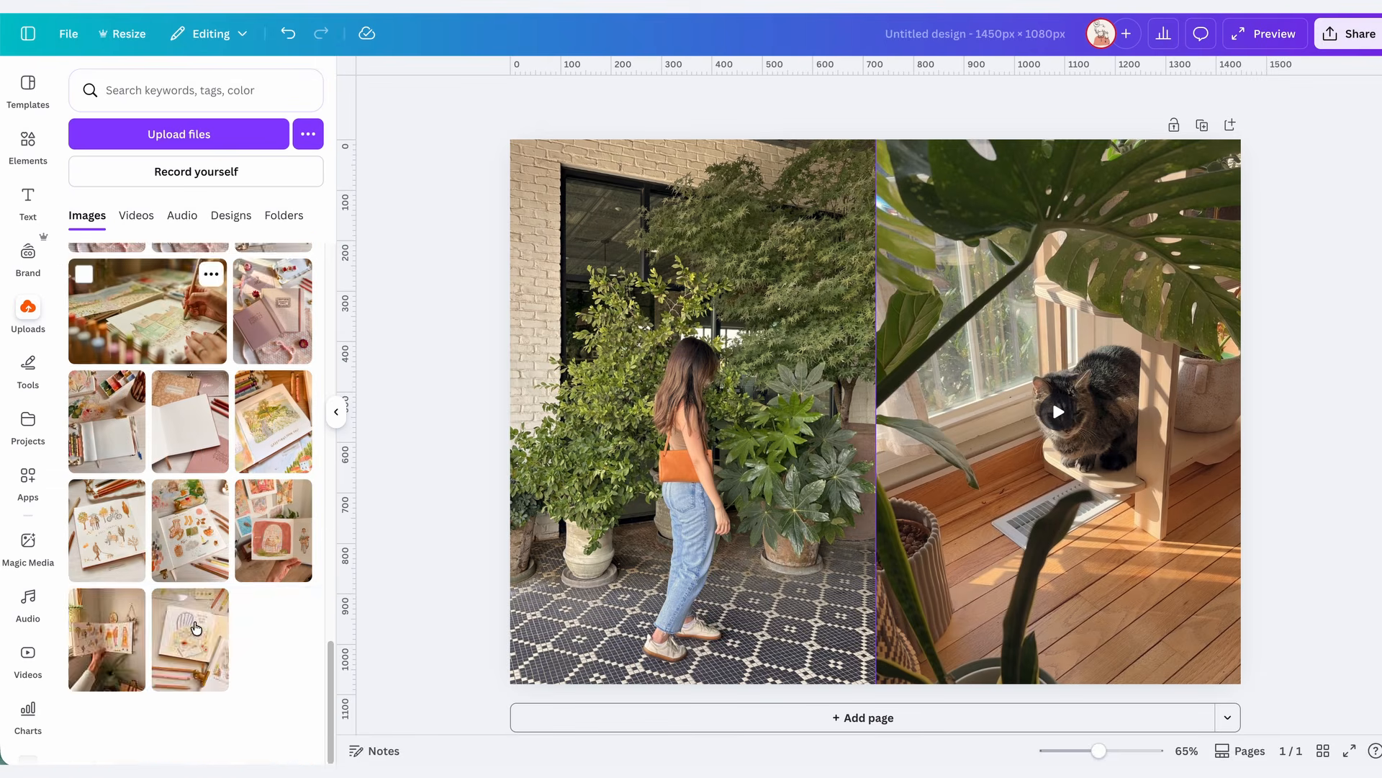
scroll(197, 625, down, 10)
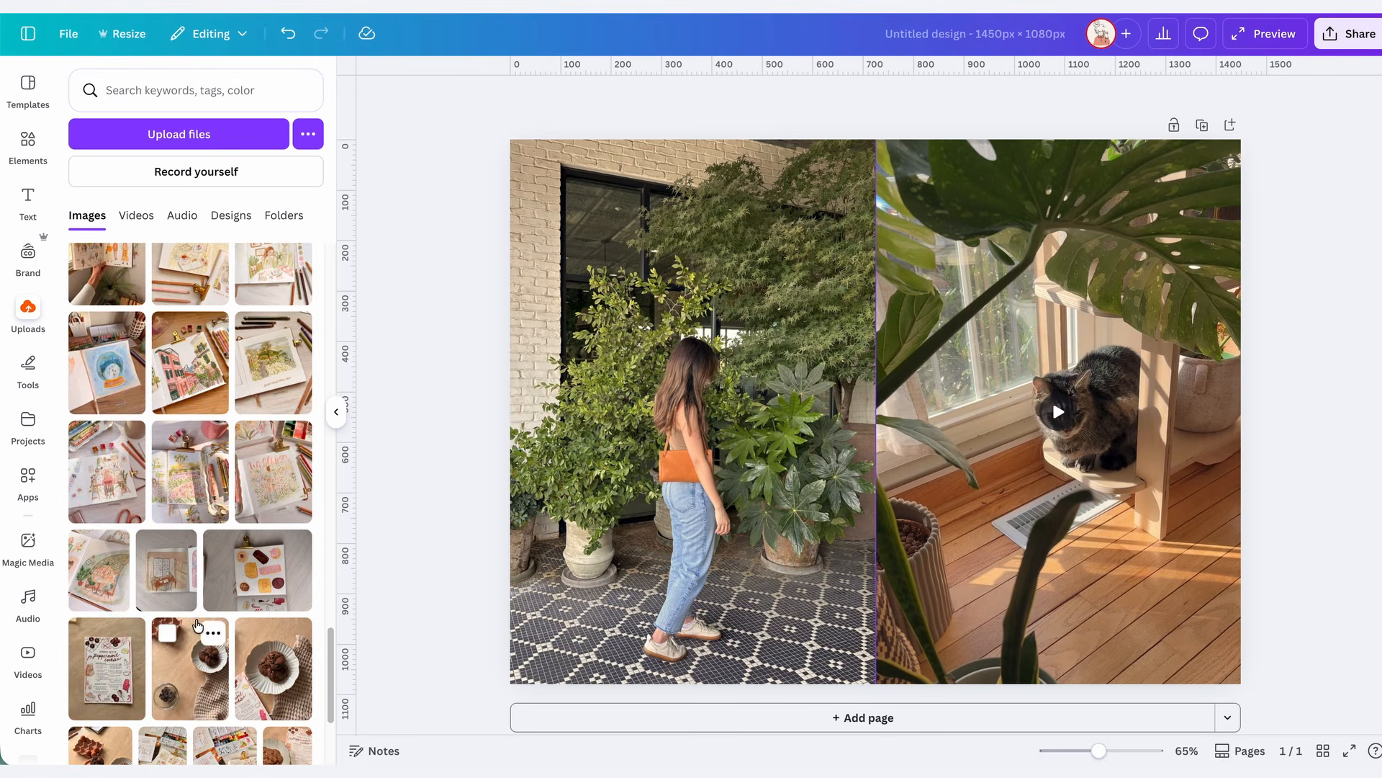
scroll(197, 625, down, 2)
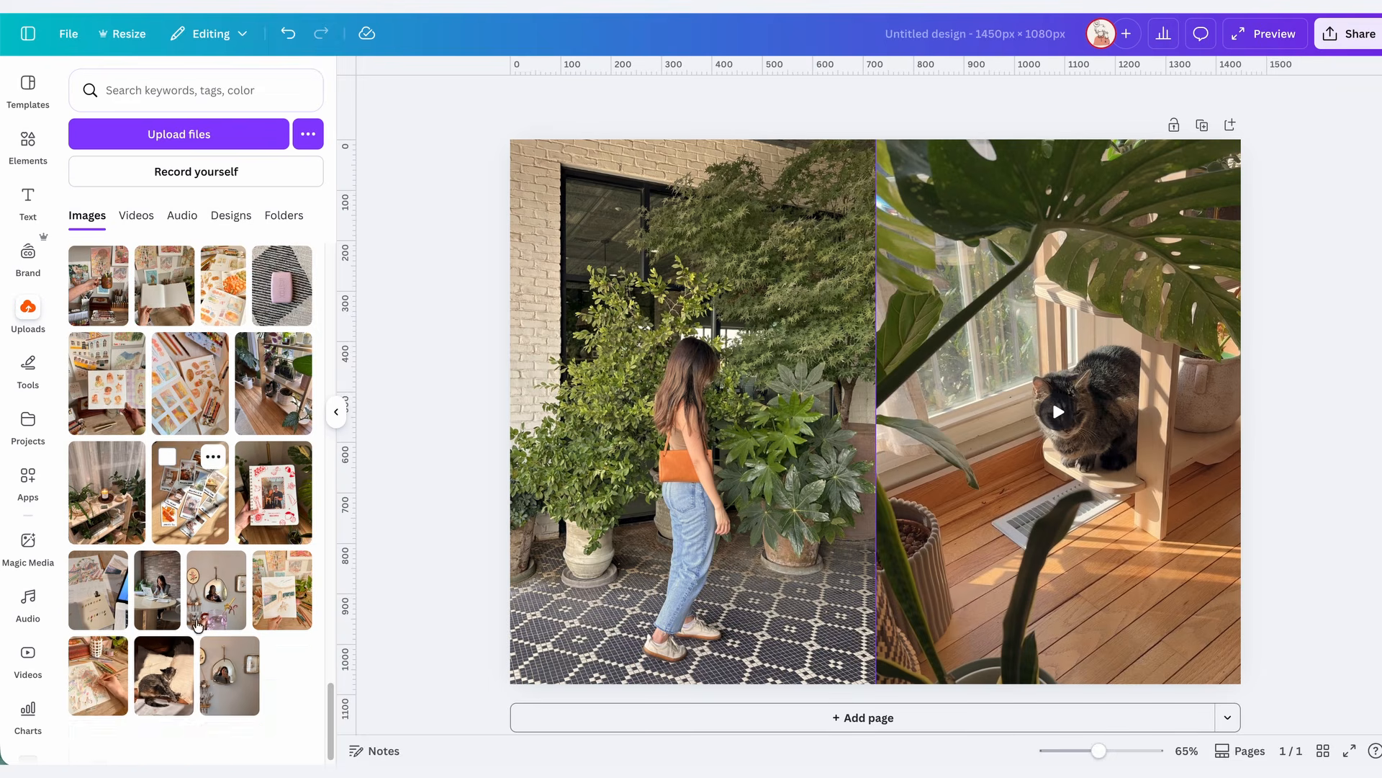
click(94, 392)
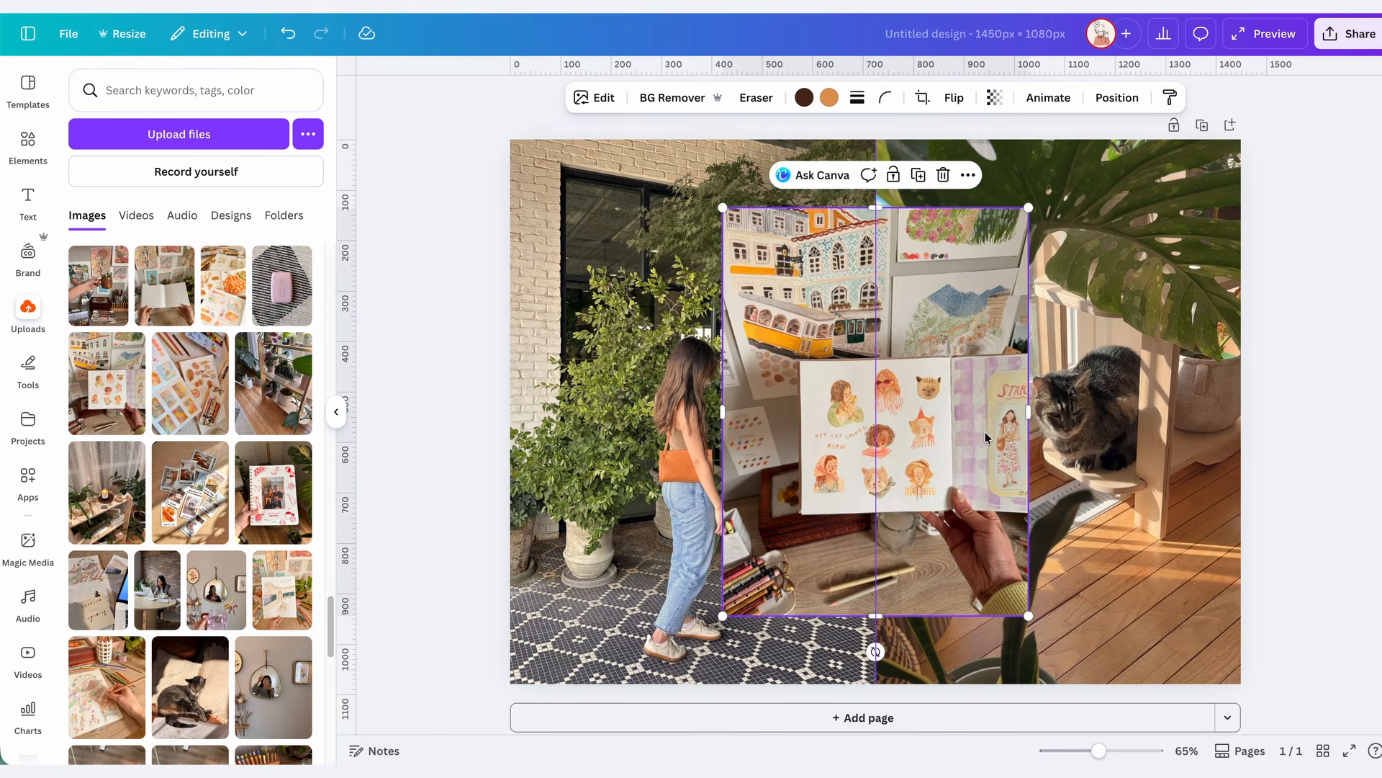
drag(987, 425, 946, 403)
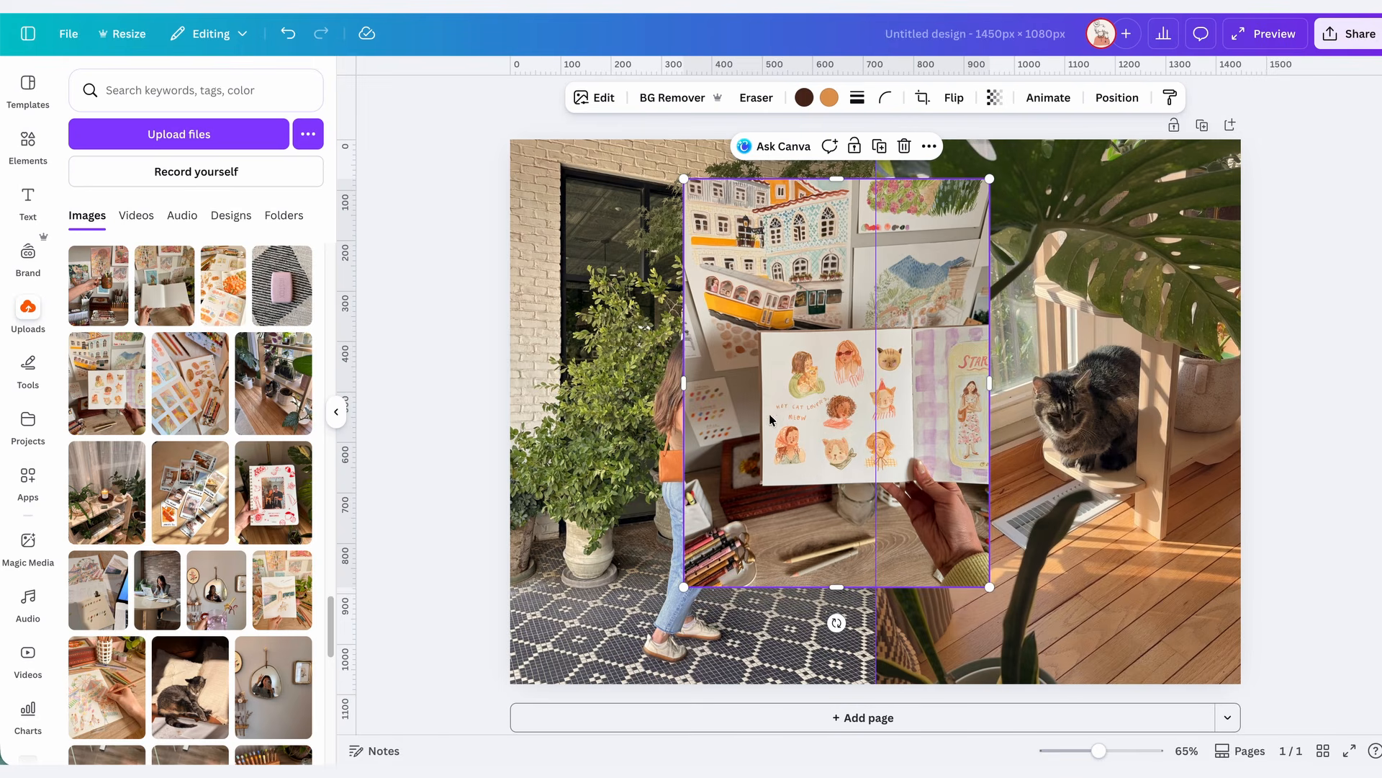
Separate the sketchbook page of small portraits from its photo with Magic Grab and delete the leftover photo.
click(592, 103)
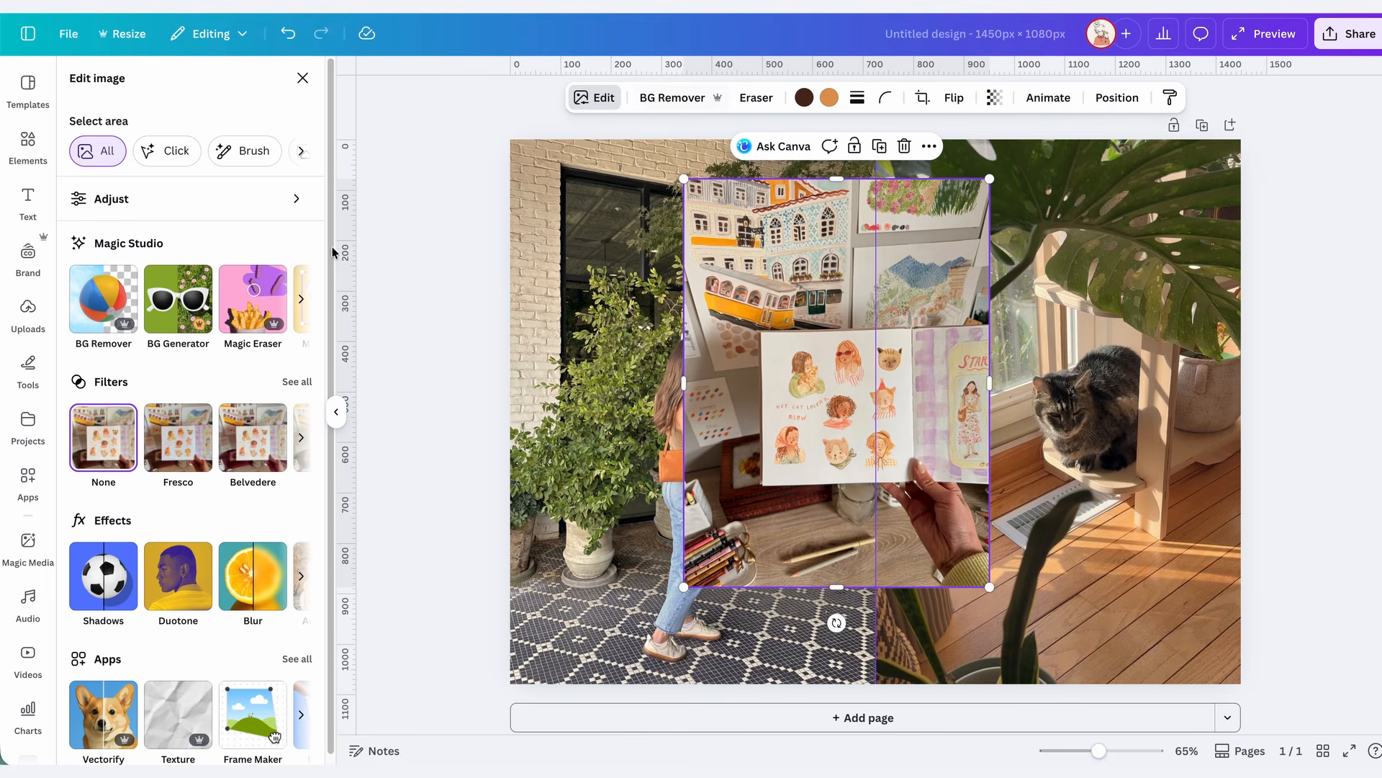
click(301, 299)
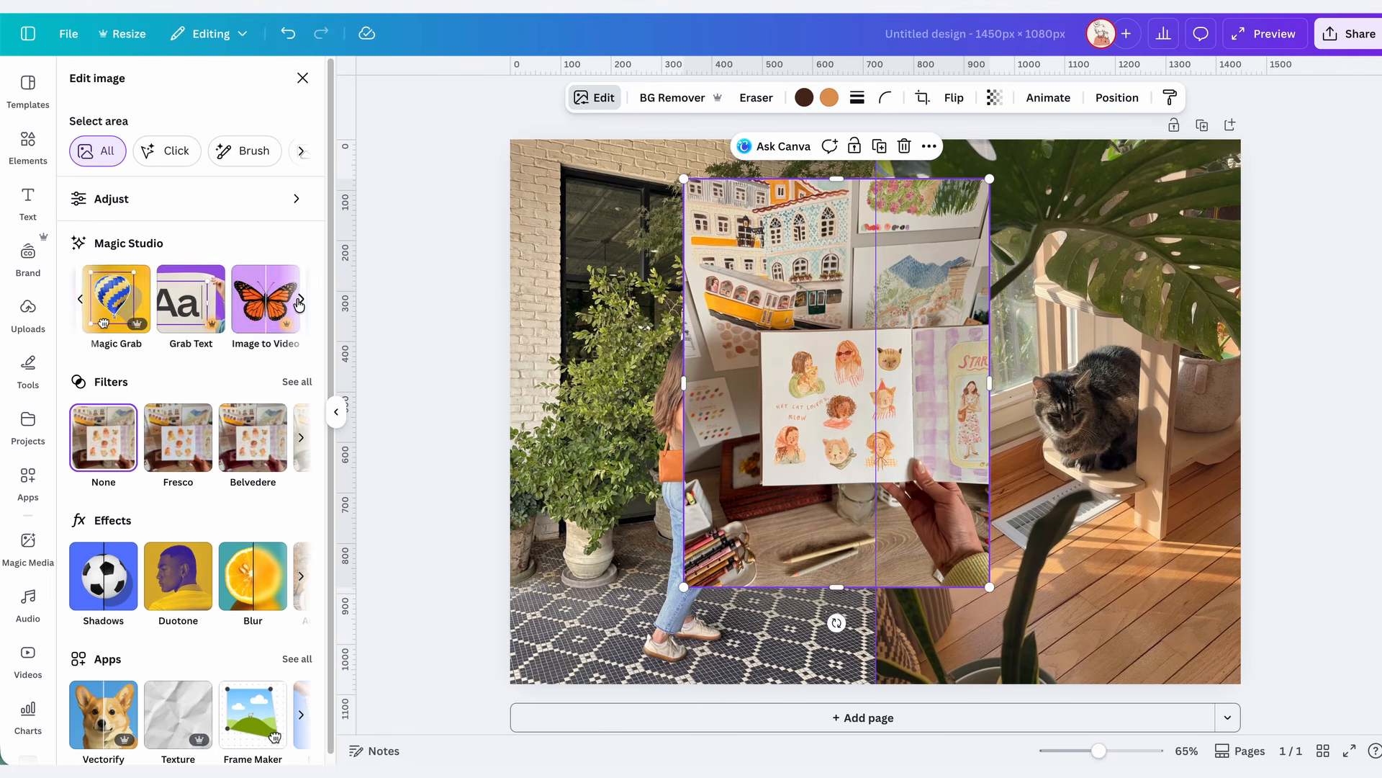
click(128, 335)
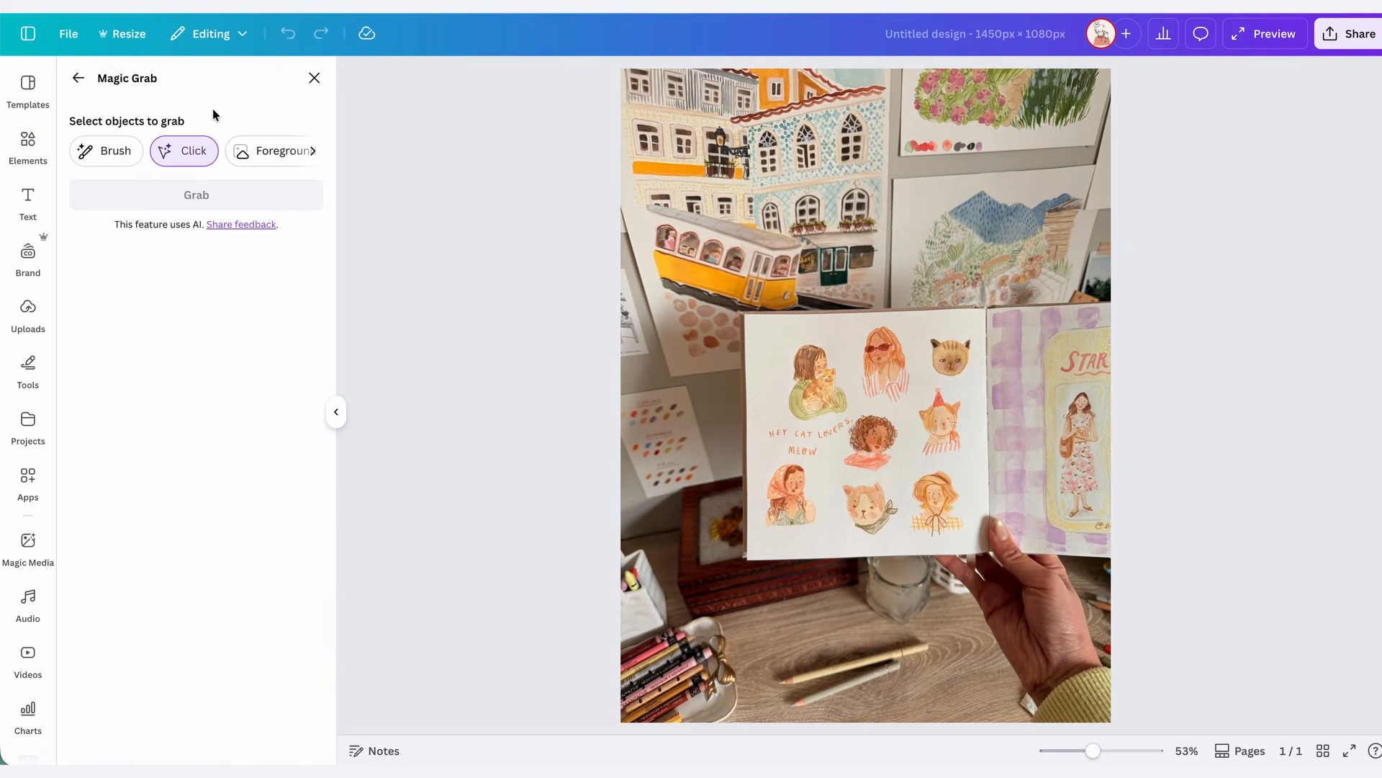
click(848, 441)
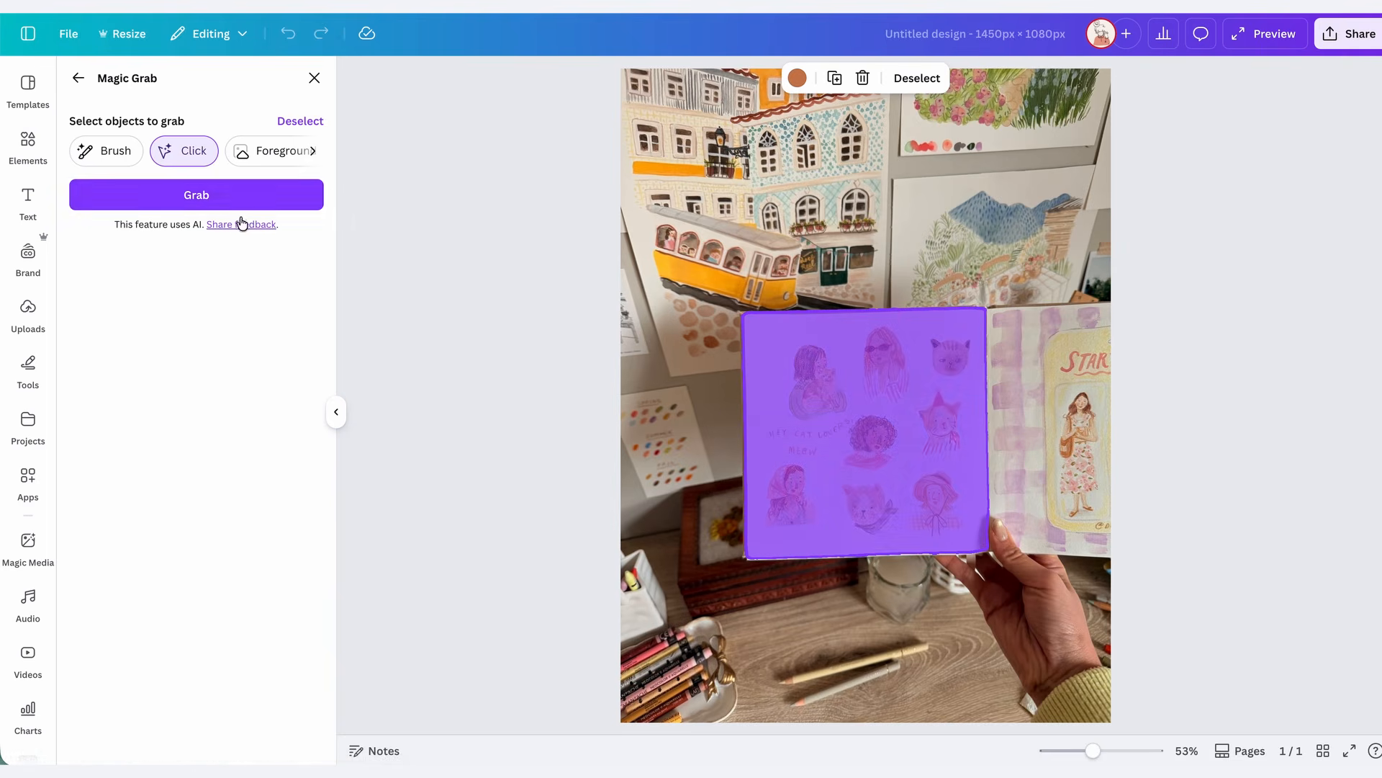
click(235, 194)
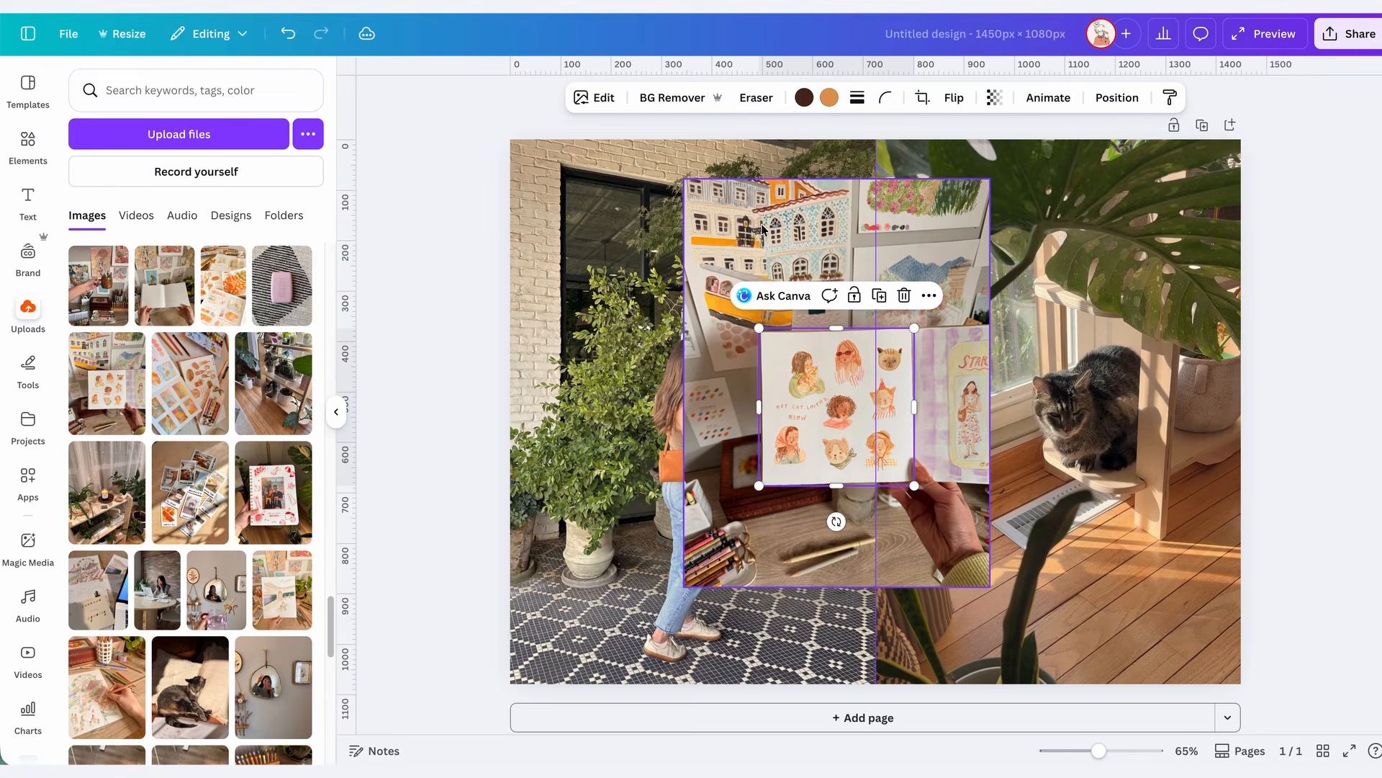
click(766, 225)
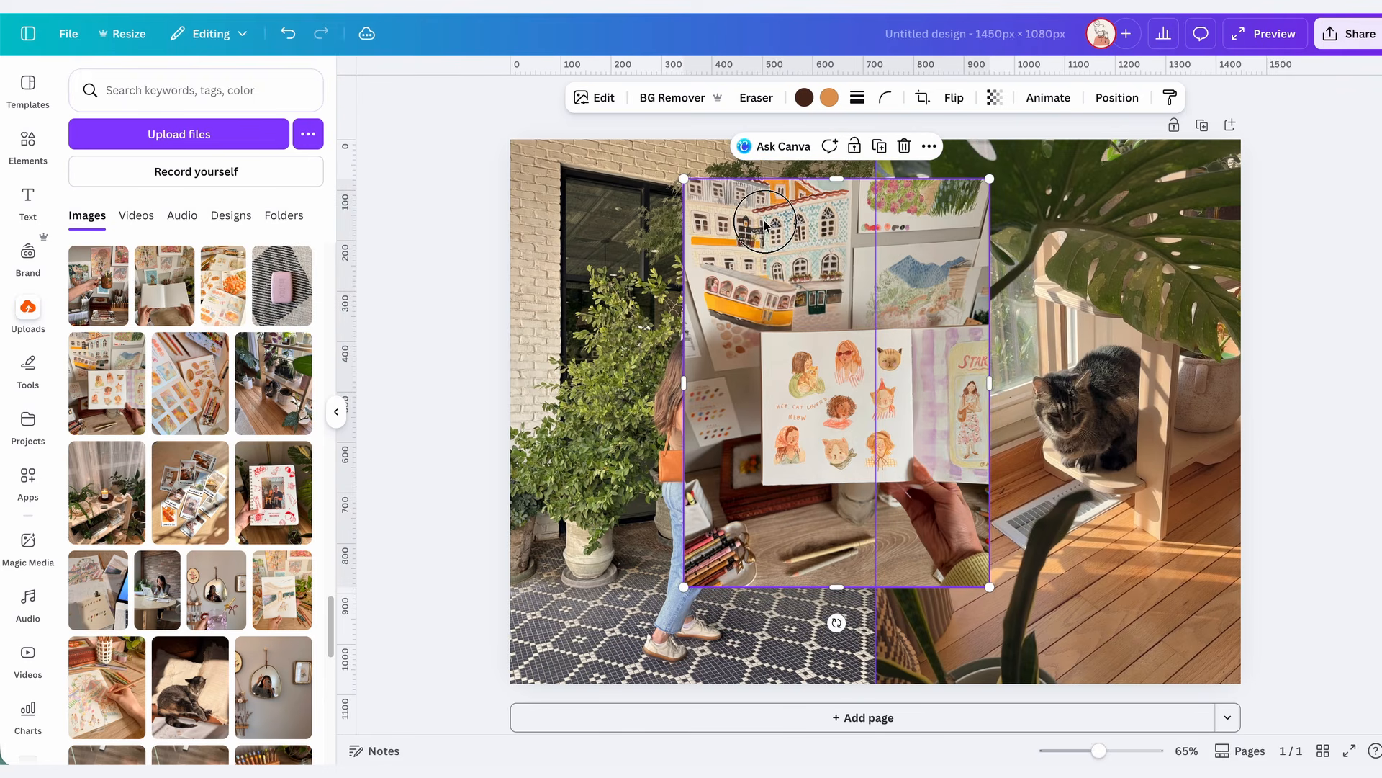
key(Delete)
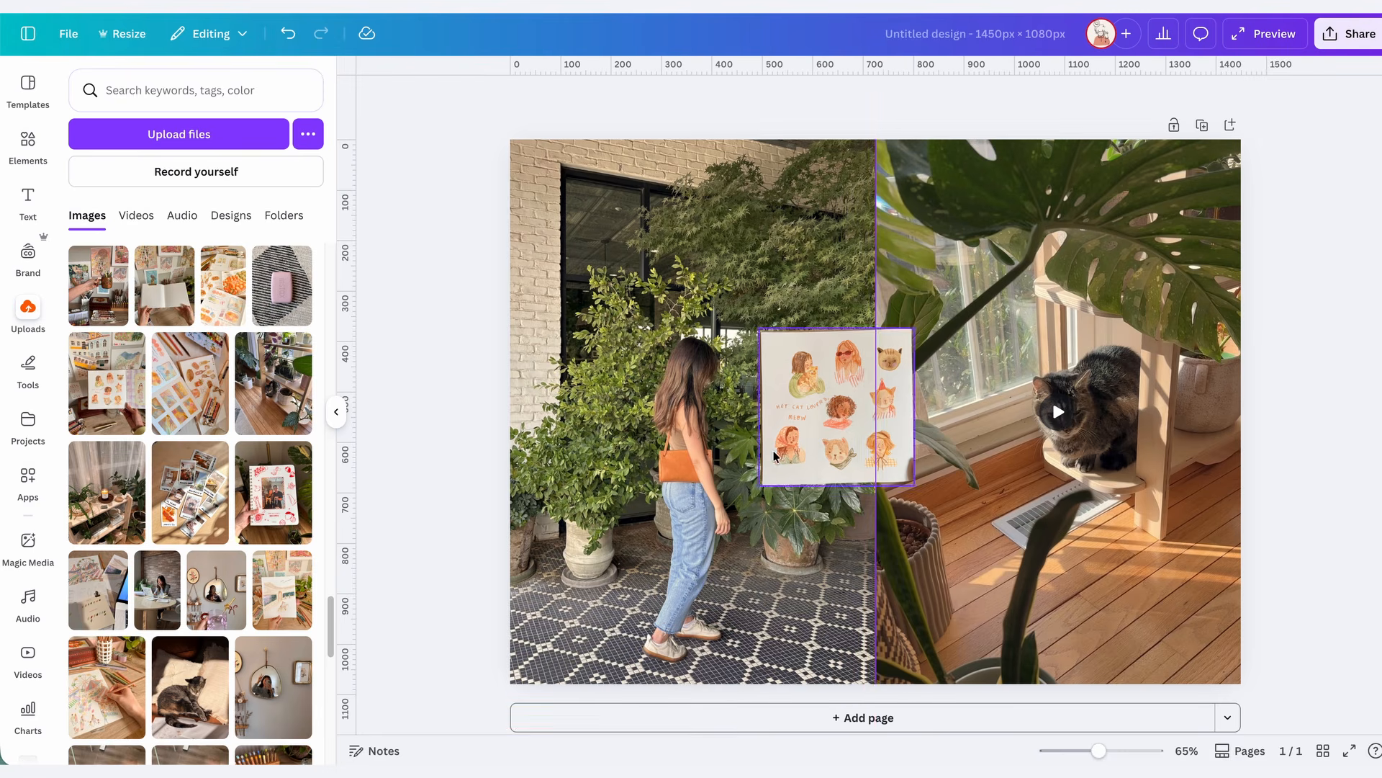
Move the portrait sketchbook cutout over the seam between photo and video and tilt it slightly counterclockwise.
click(809, 423)
drag(836, 401, 867, 398)
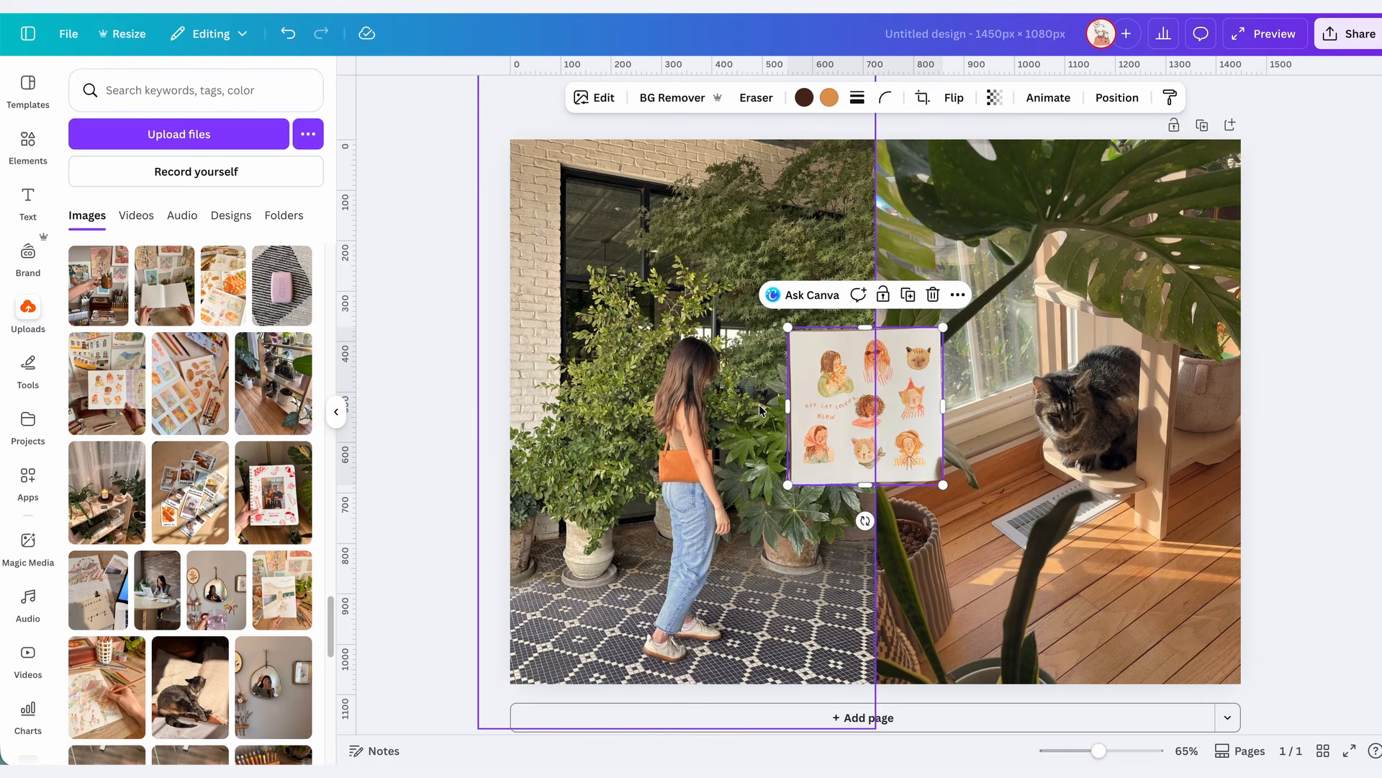
click(473, 390)
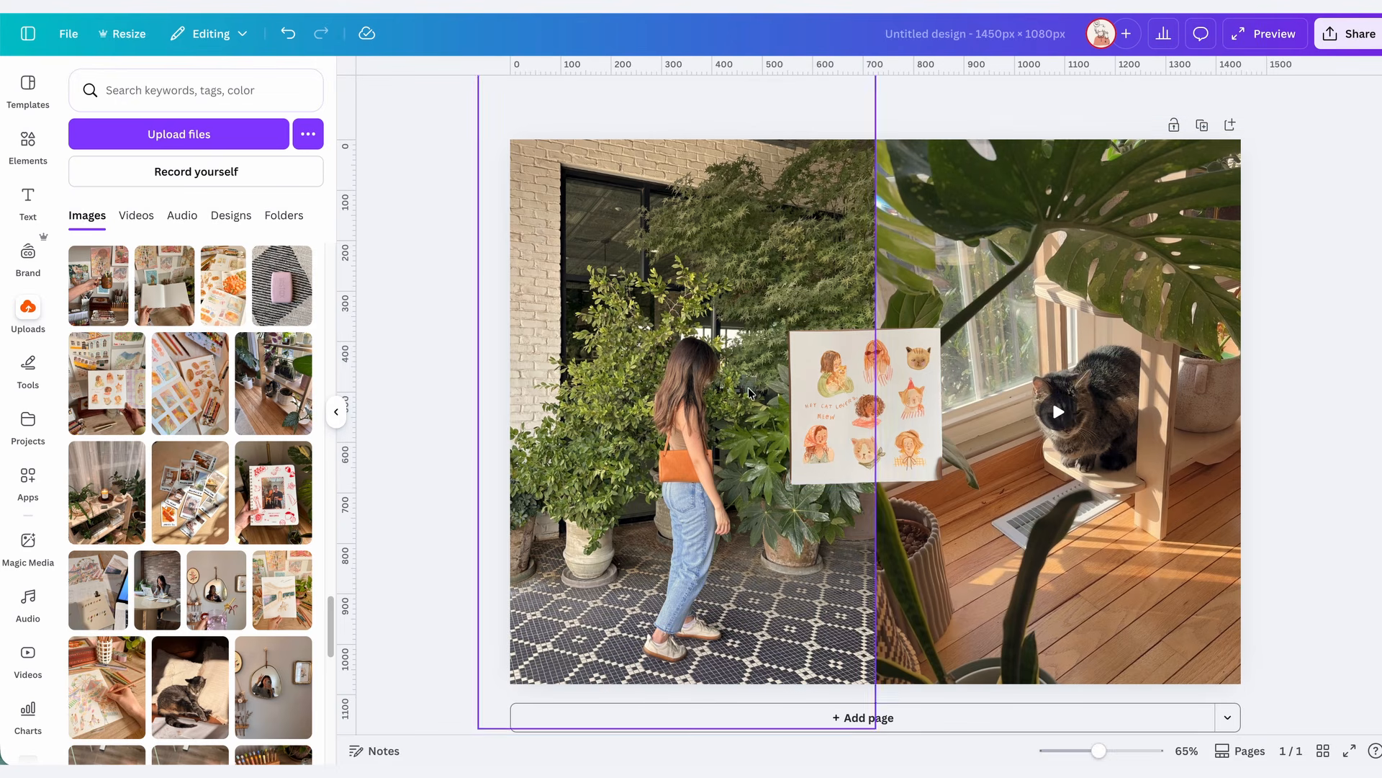
drag(844, 395, 843, 386)
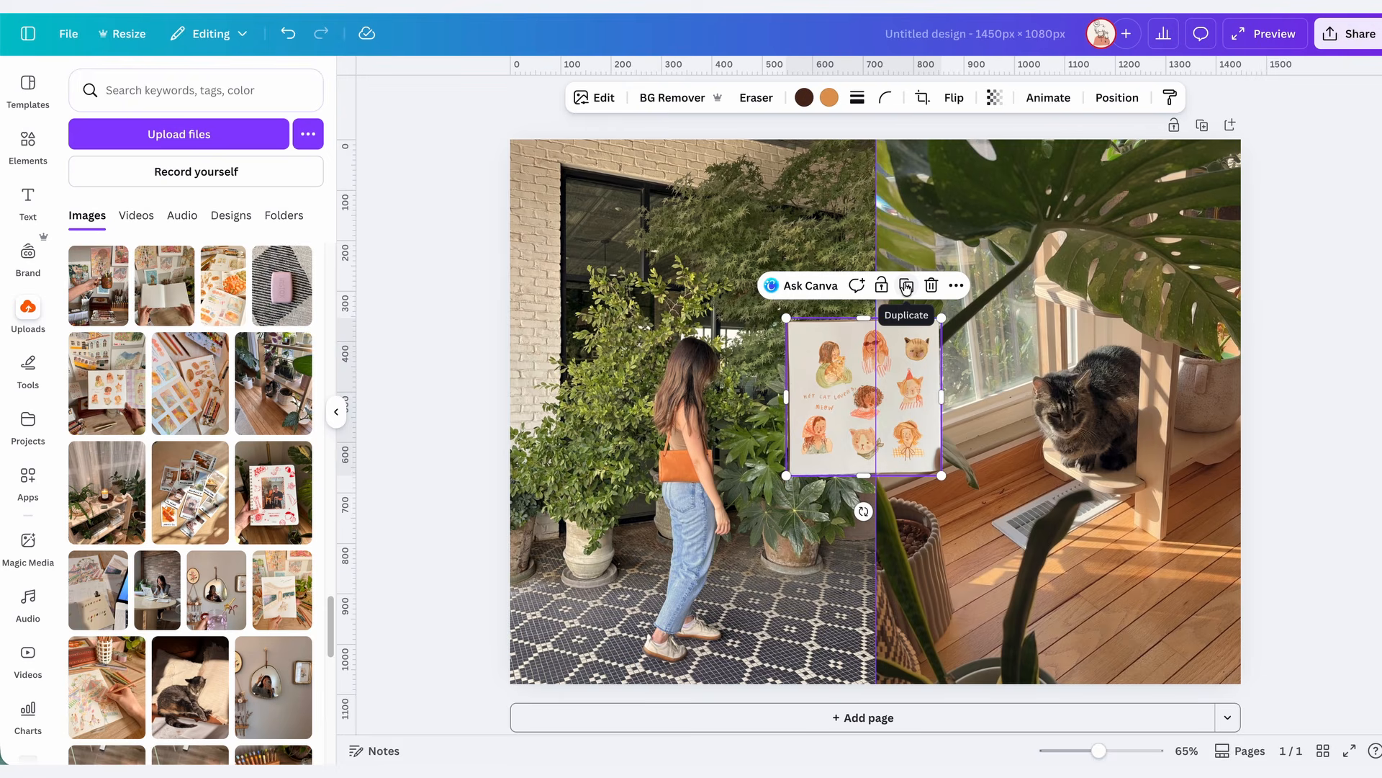
click(1302, 313)
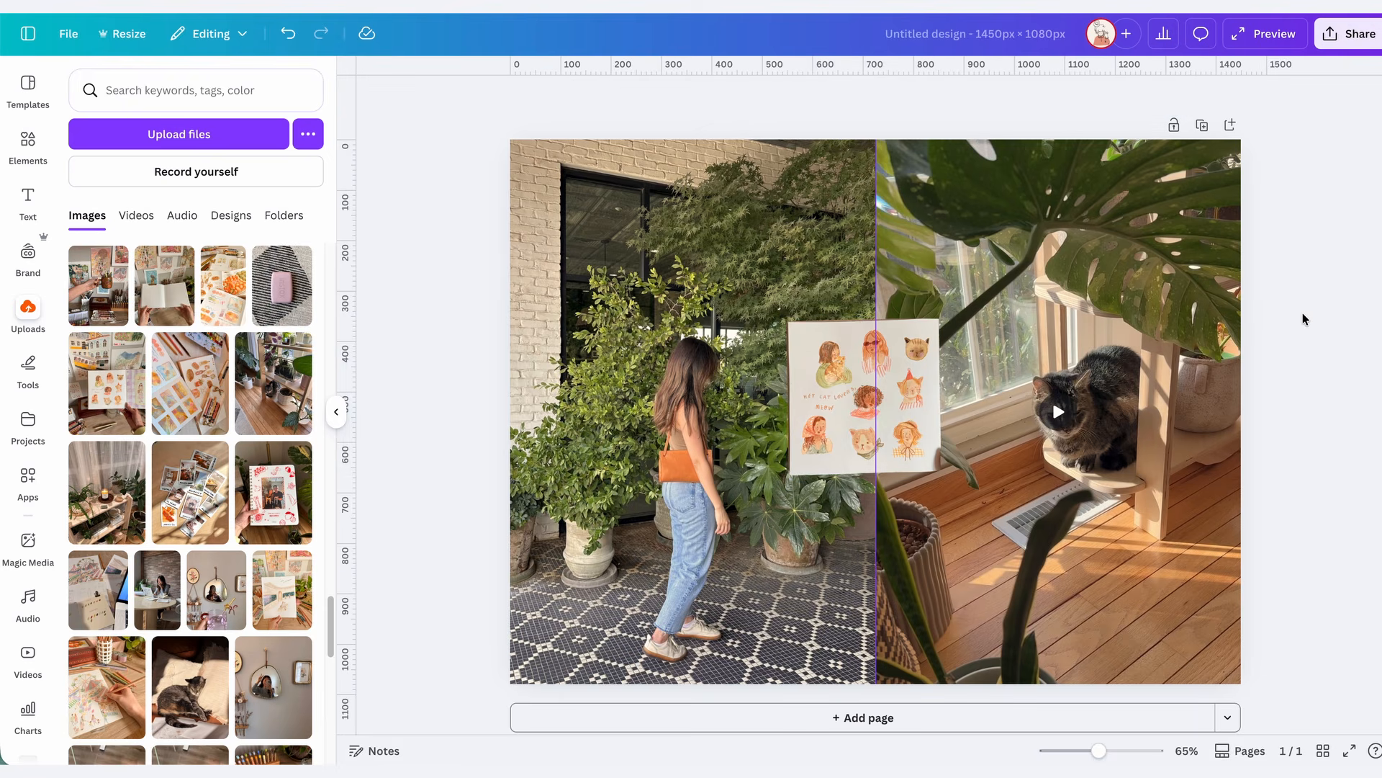
click(819, 390)
drag(863, 512, 875, 512)
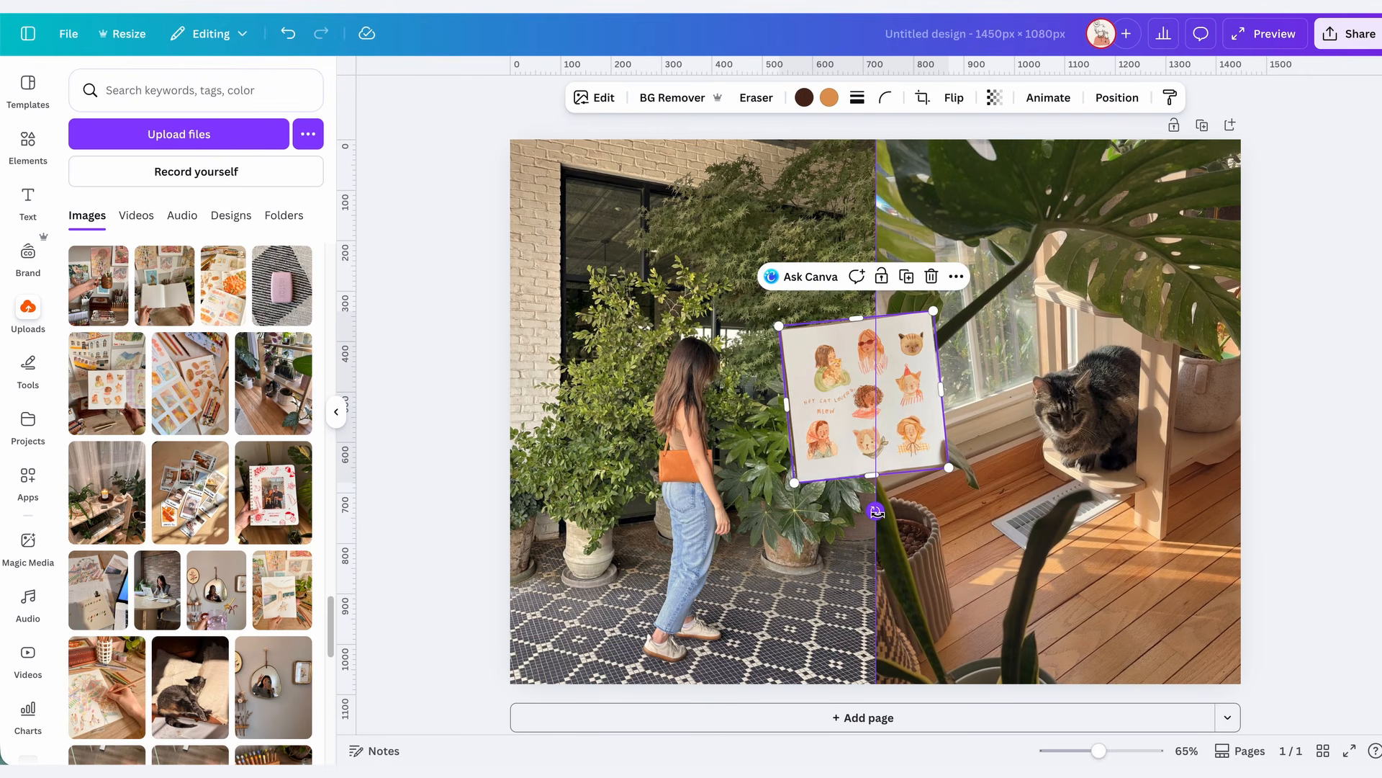
click(1304, 403)
Add the uploaded photo of a hand holding an instant photo to the page and remove its background.
scroll(229, 508, up, 1)
scroll(229, 508, up, 15)
scroll(229, 509, up, 1)
drag(107, 405, 919, 391)
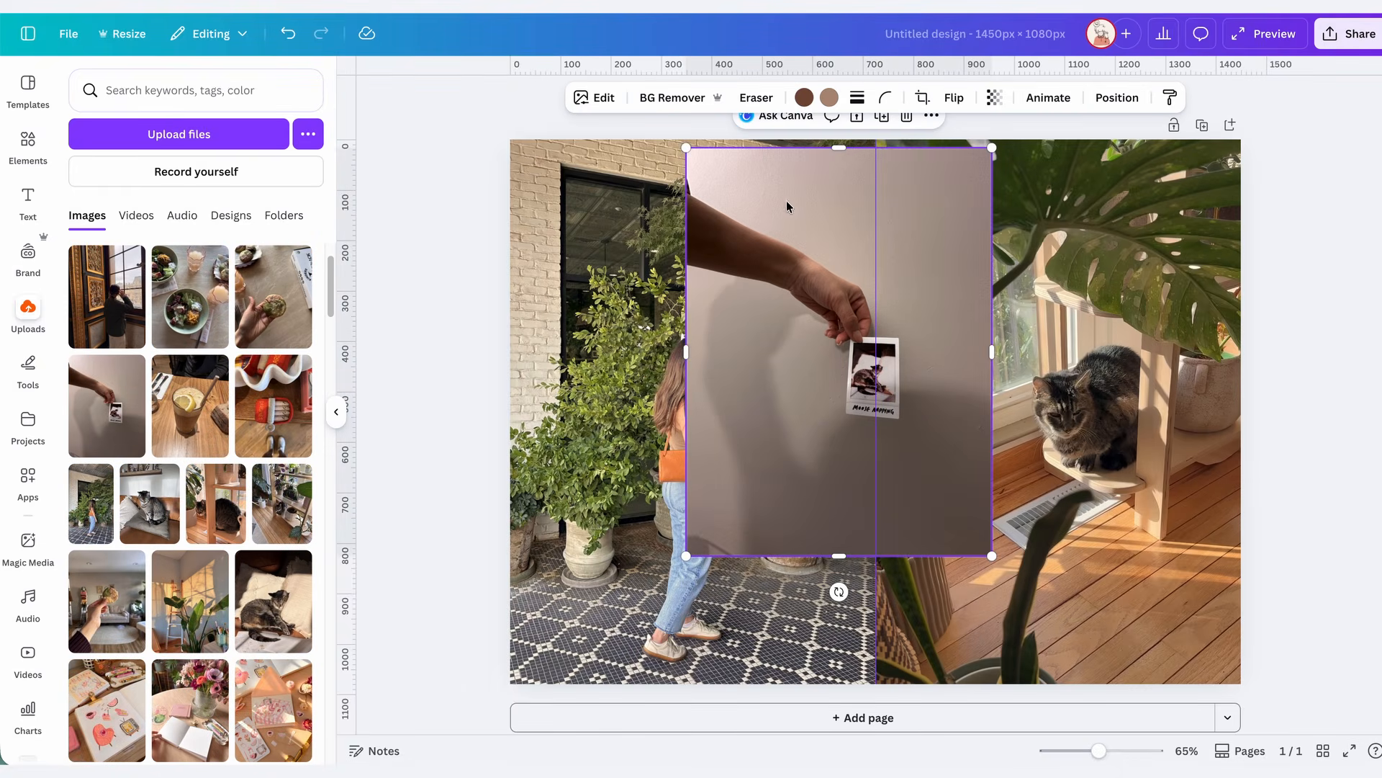
click(681, 98)
Rotate the hand cutout clockwise and move it so it reaches from the page's top edge over the sketchbook cutout's upper right corner.
drag(839, 591, 704, 605)
drag(828, 279, 898, 197)
drag(801, 488, 877, 358)
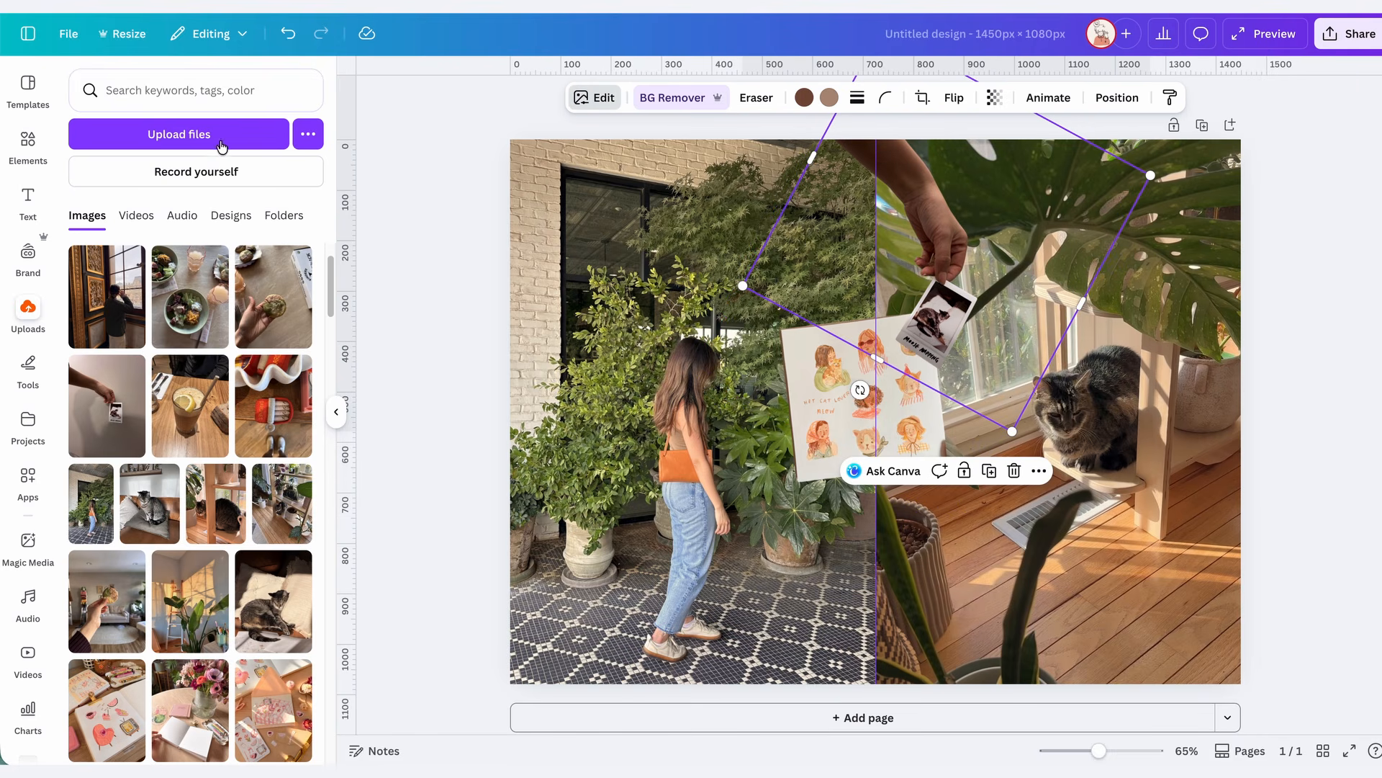
Adjust the hand cutout's colors with shadows 76, brightness 39 and temperature 9.
click(216, 204)
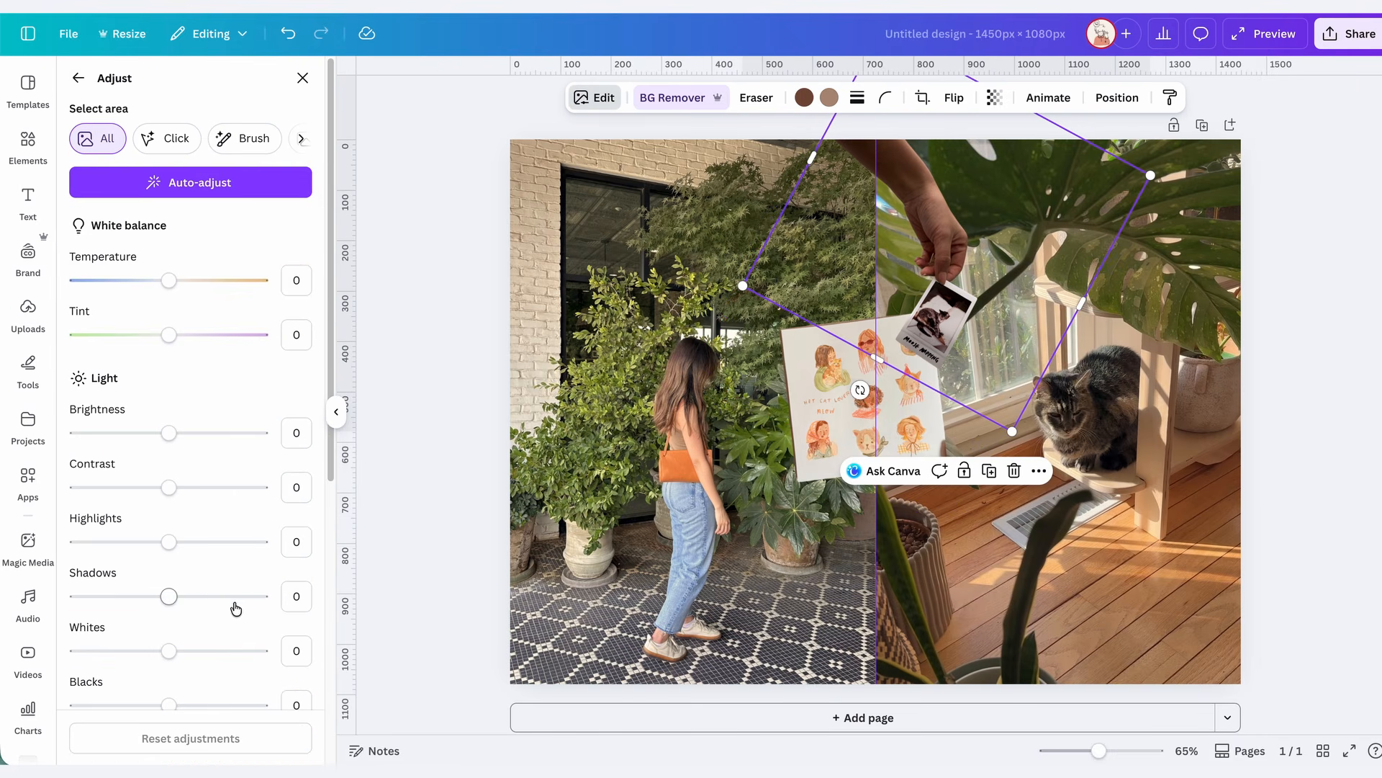
click(241, 604)
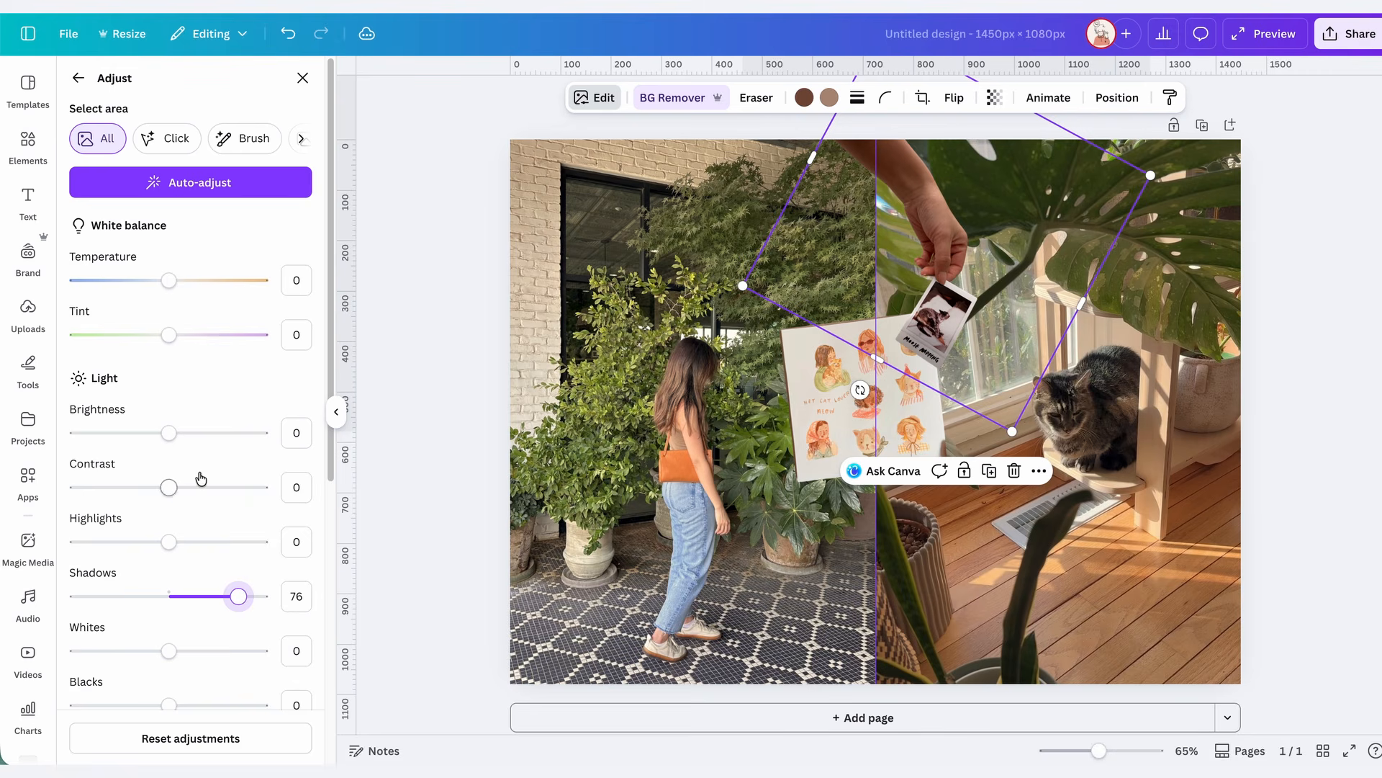
click(205, 432)
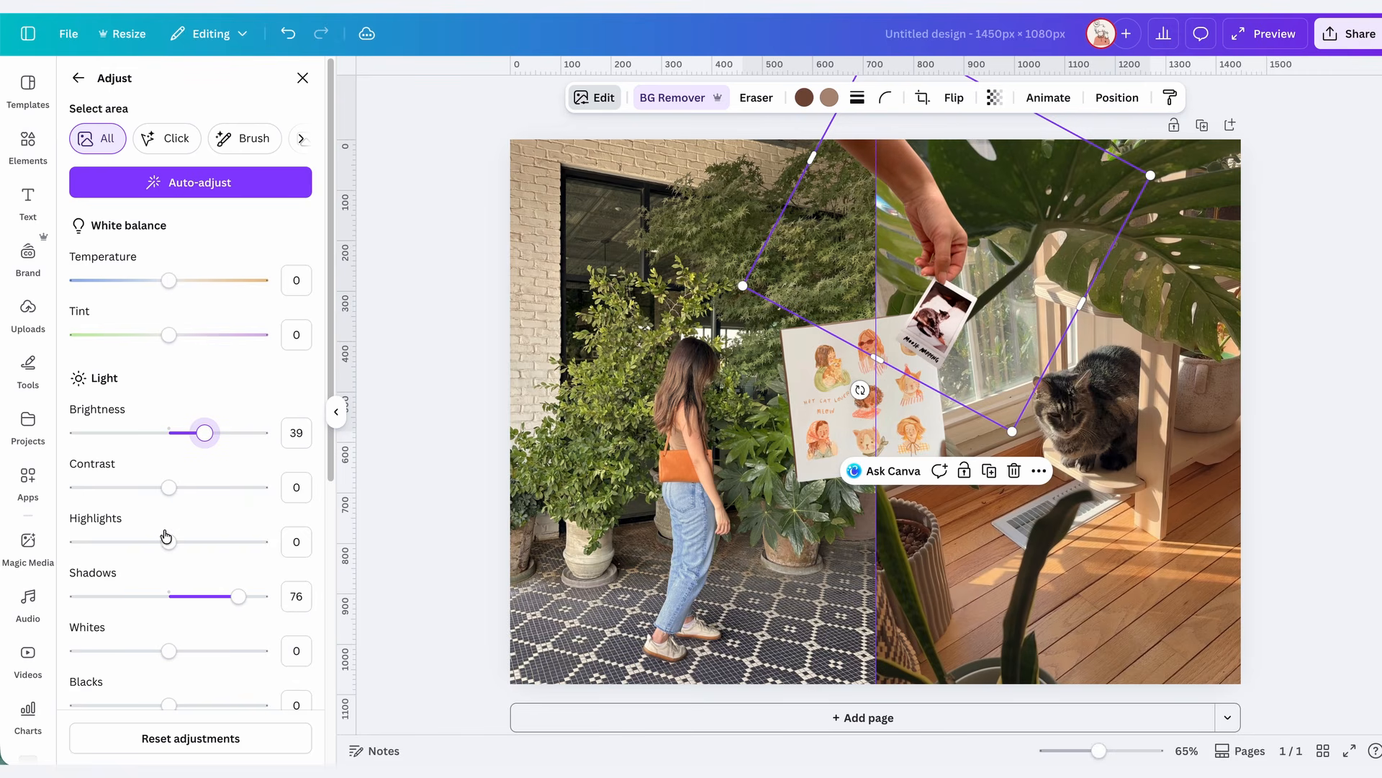
click(177, 281)
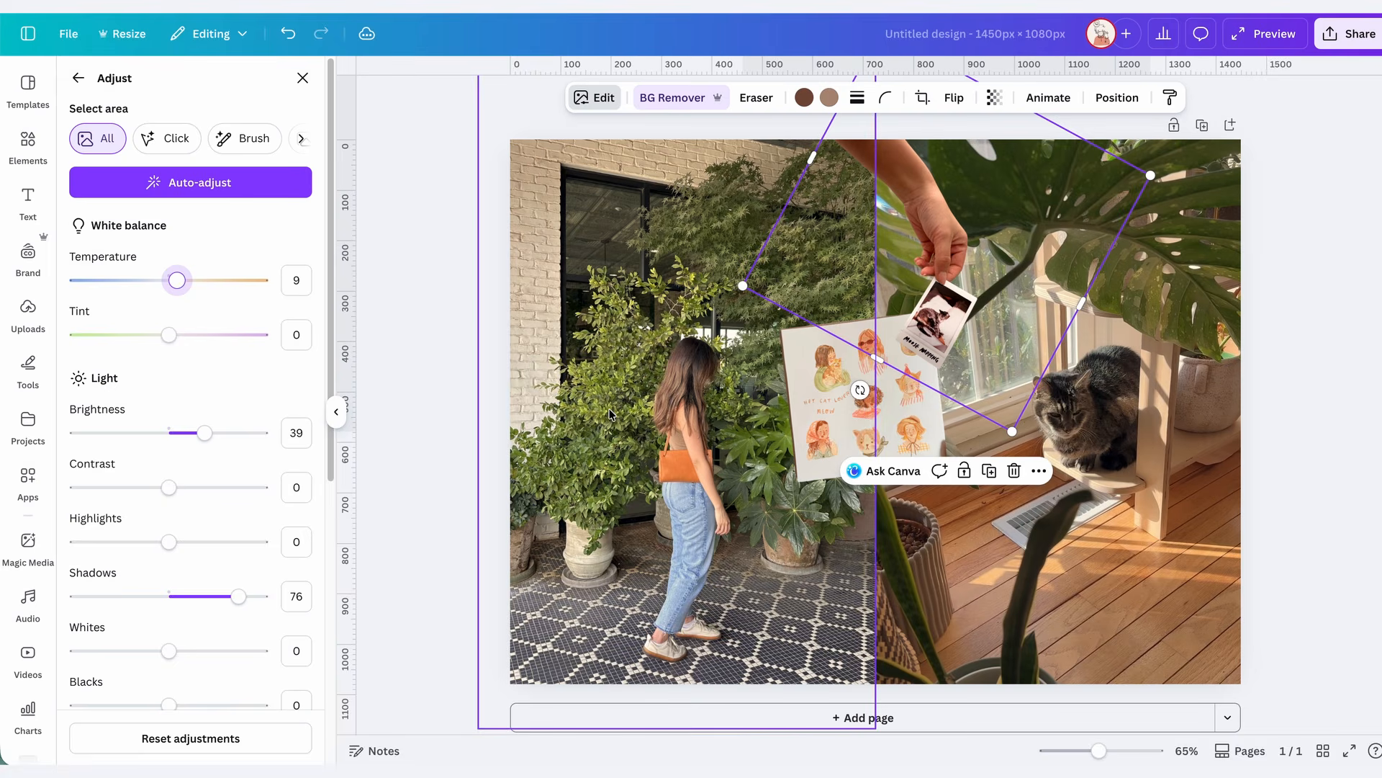
click(902, 599)
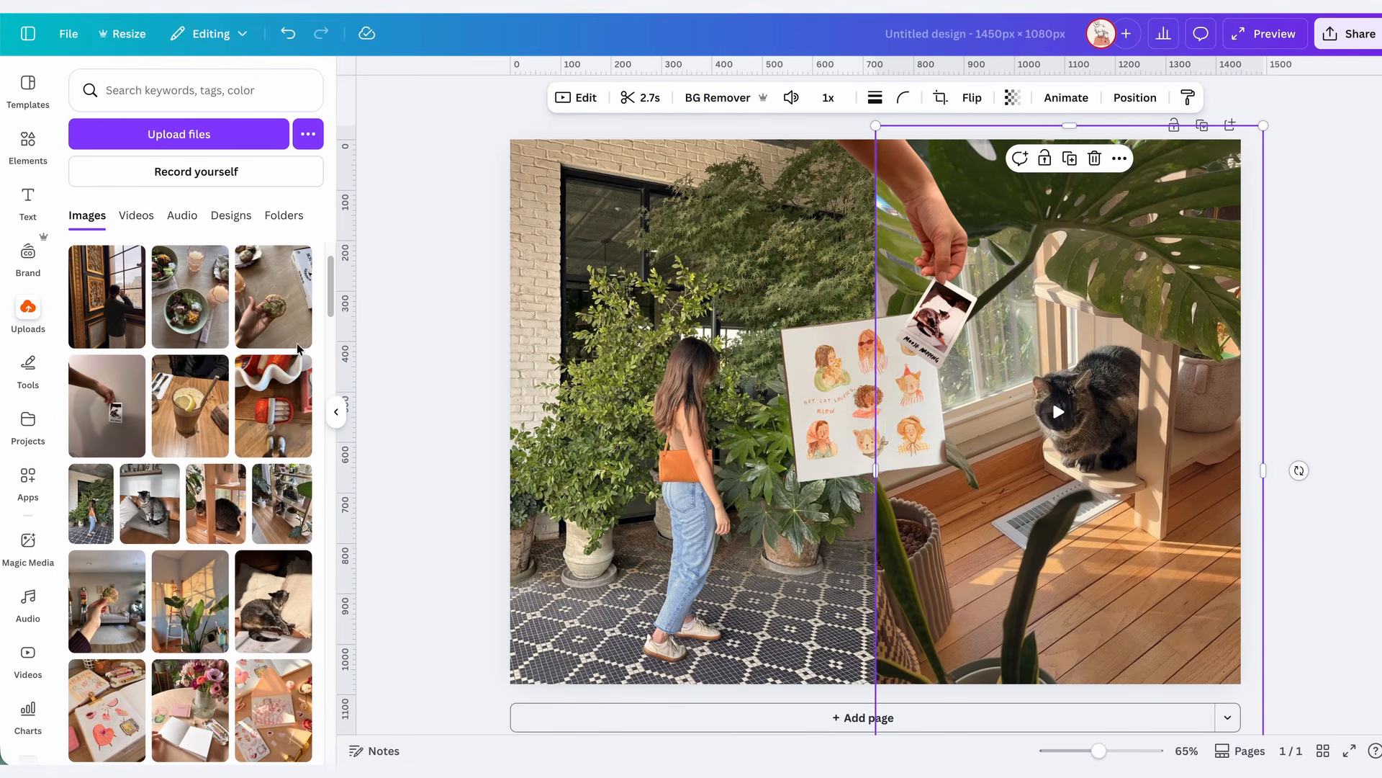
Add the uploaded photo of a hand holding a cookie to the page and separate the cookie from it with Magic Grab.
click(261, 303)
drag(785, 464, 627, 427)
click(612, 98)
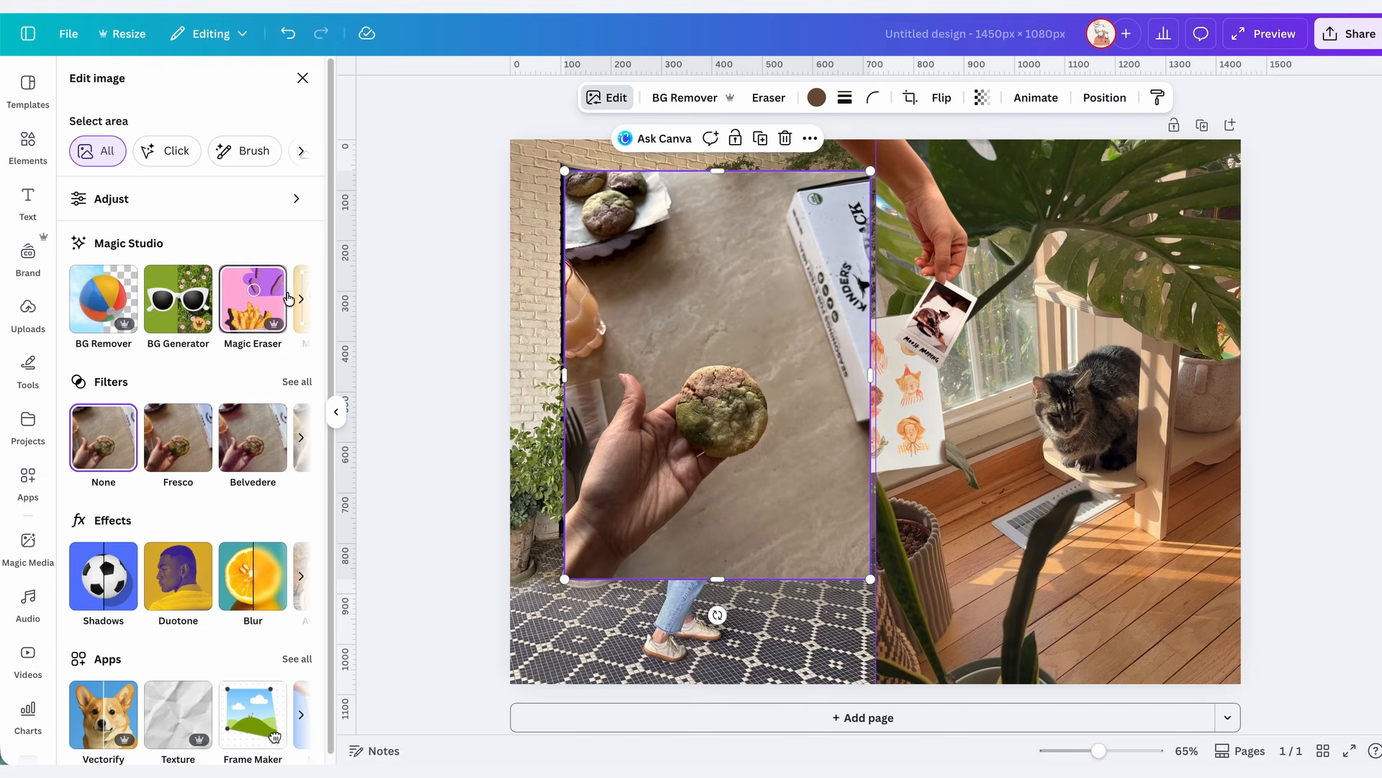
click(301, 298)
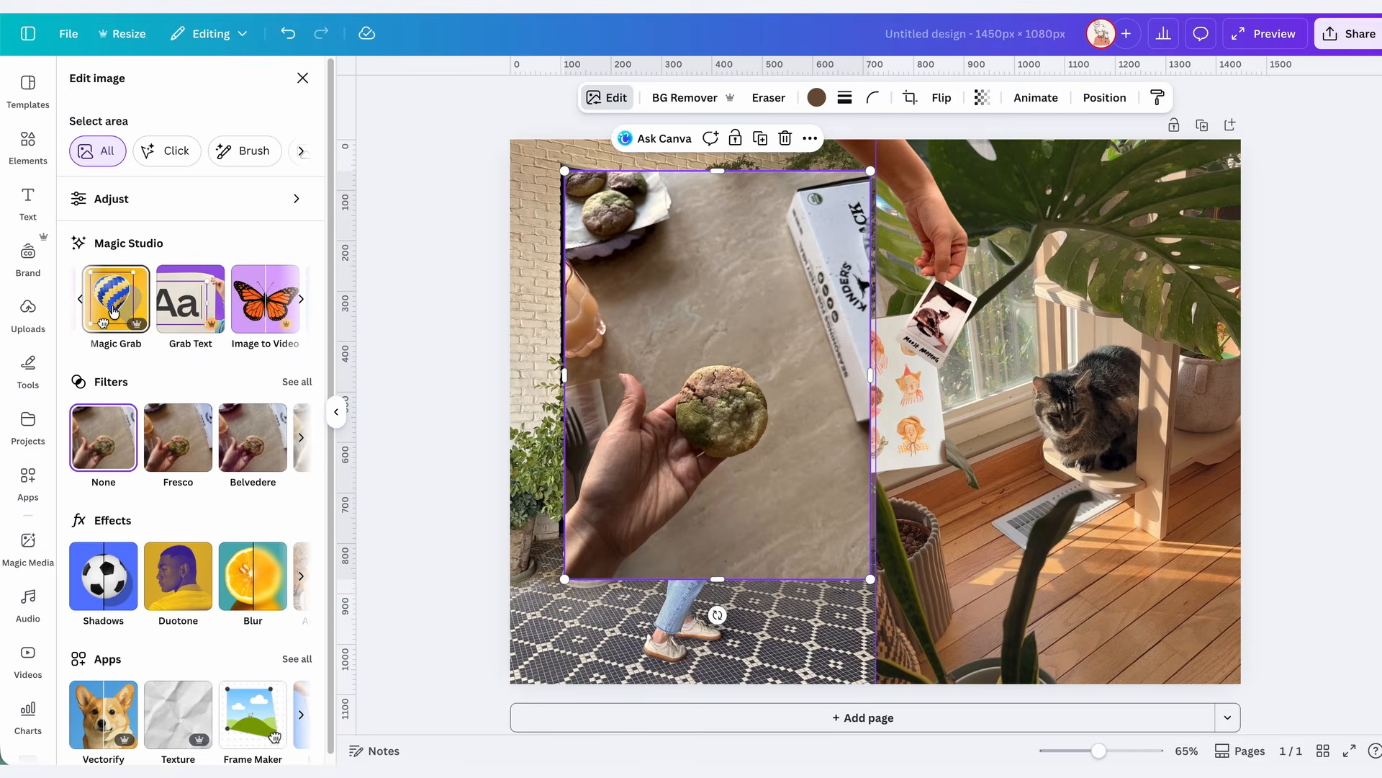
click(113, 311)
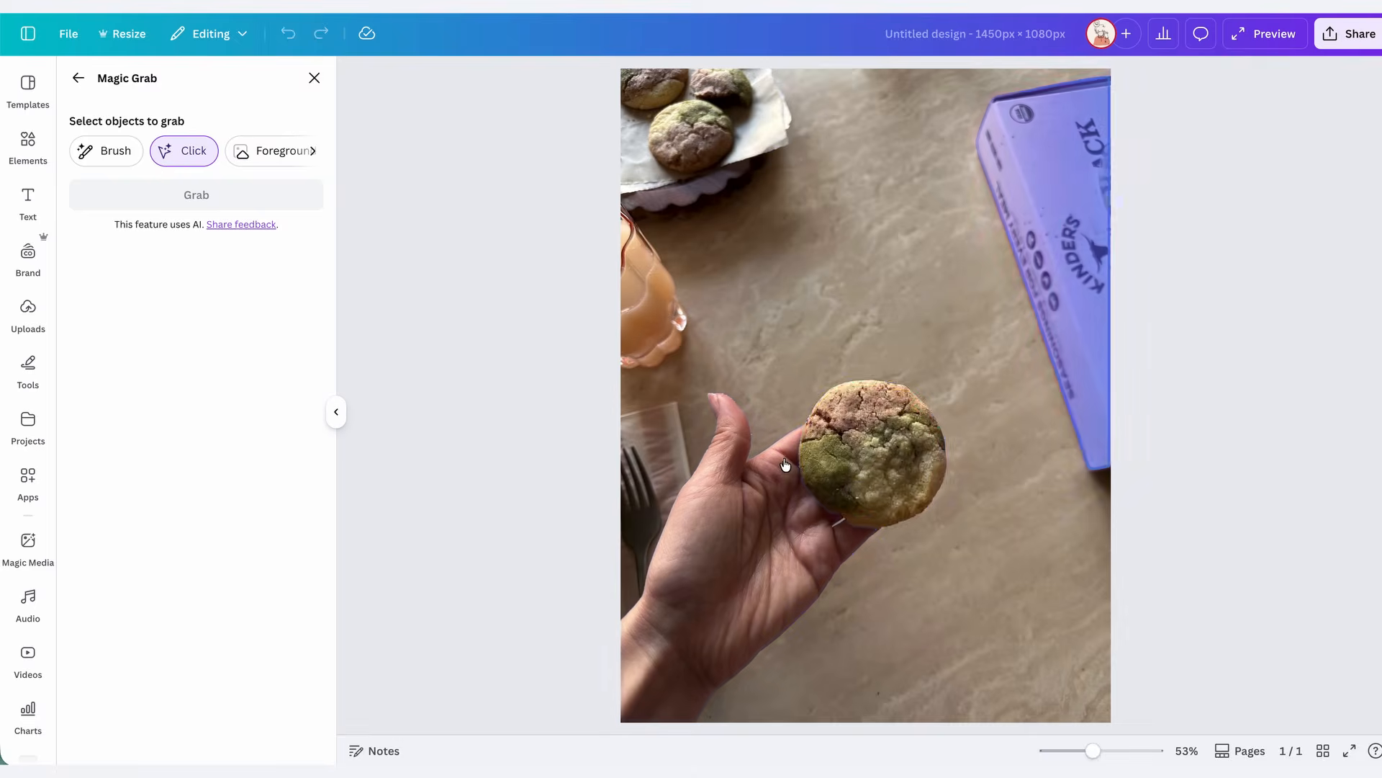
click(803, 469)
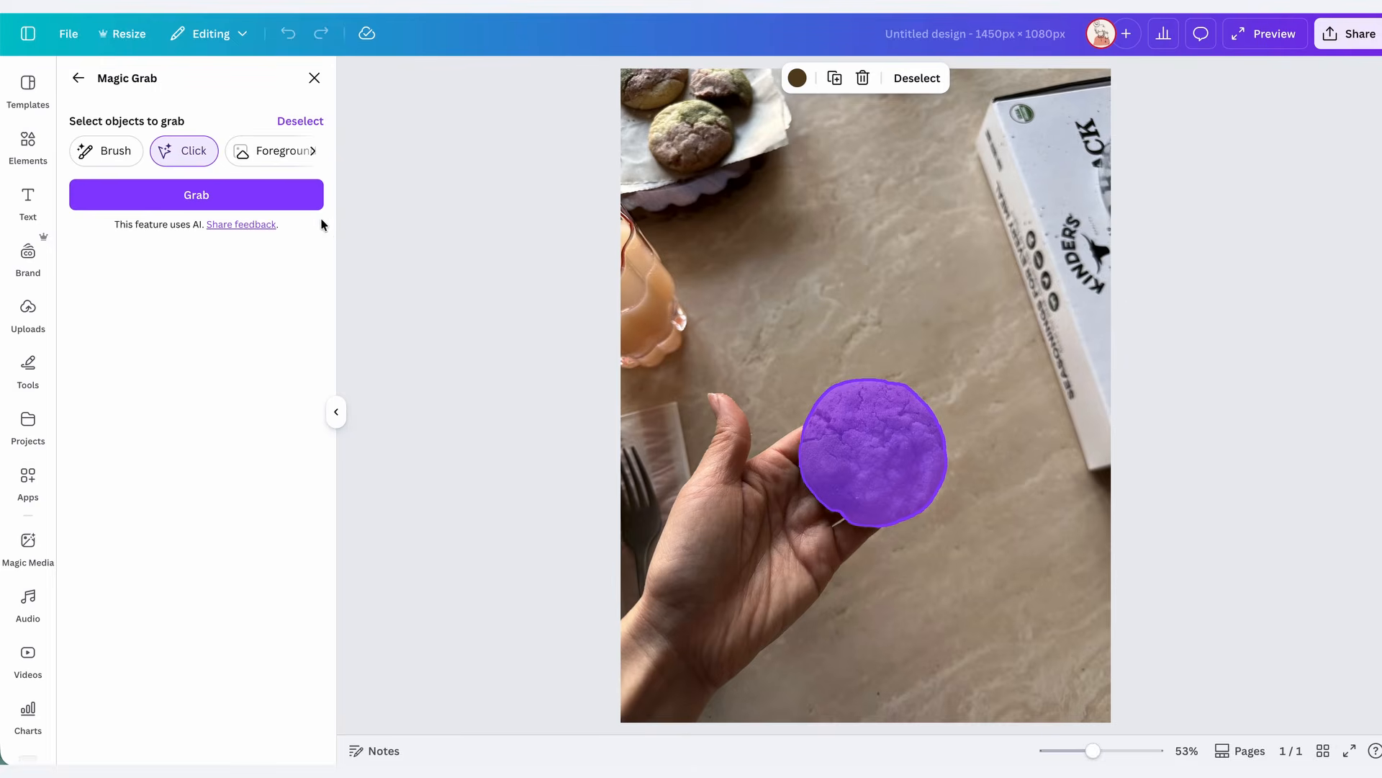
click(201, 195)
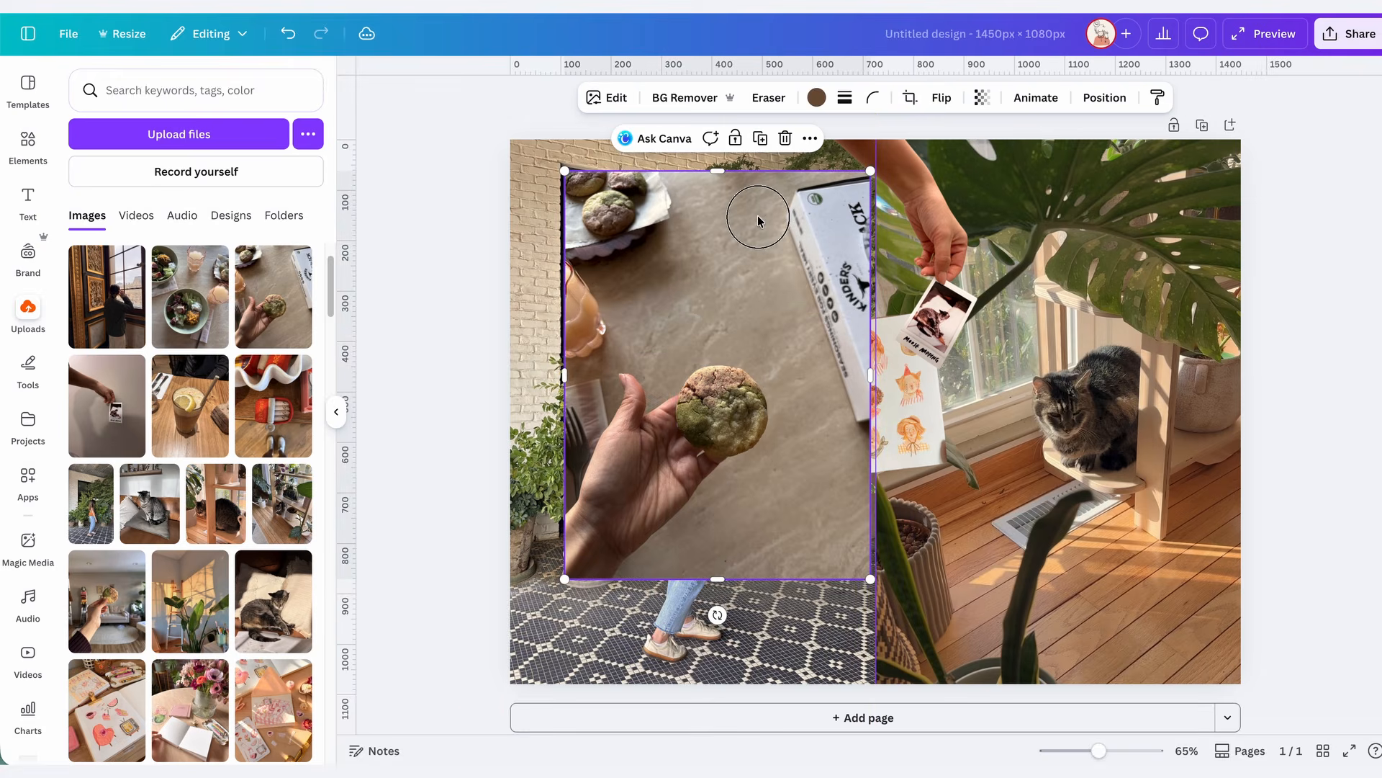
Delete the leftover hand photo, then place the cookie cutout below the sketchbook cutout's lower left corner at a reduced size.
key(Delete)
drag(739, 400, 821, 501)
drag(851, 559, 822, 530)
Adjust the cookie cutout's colors with shadows 41, brightness 16 and temperature 20.
click(607, 97)
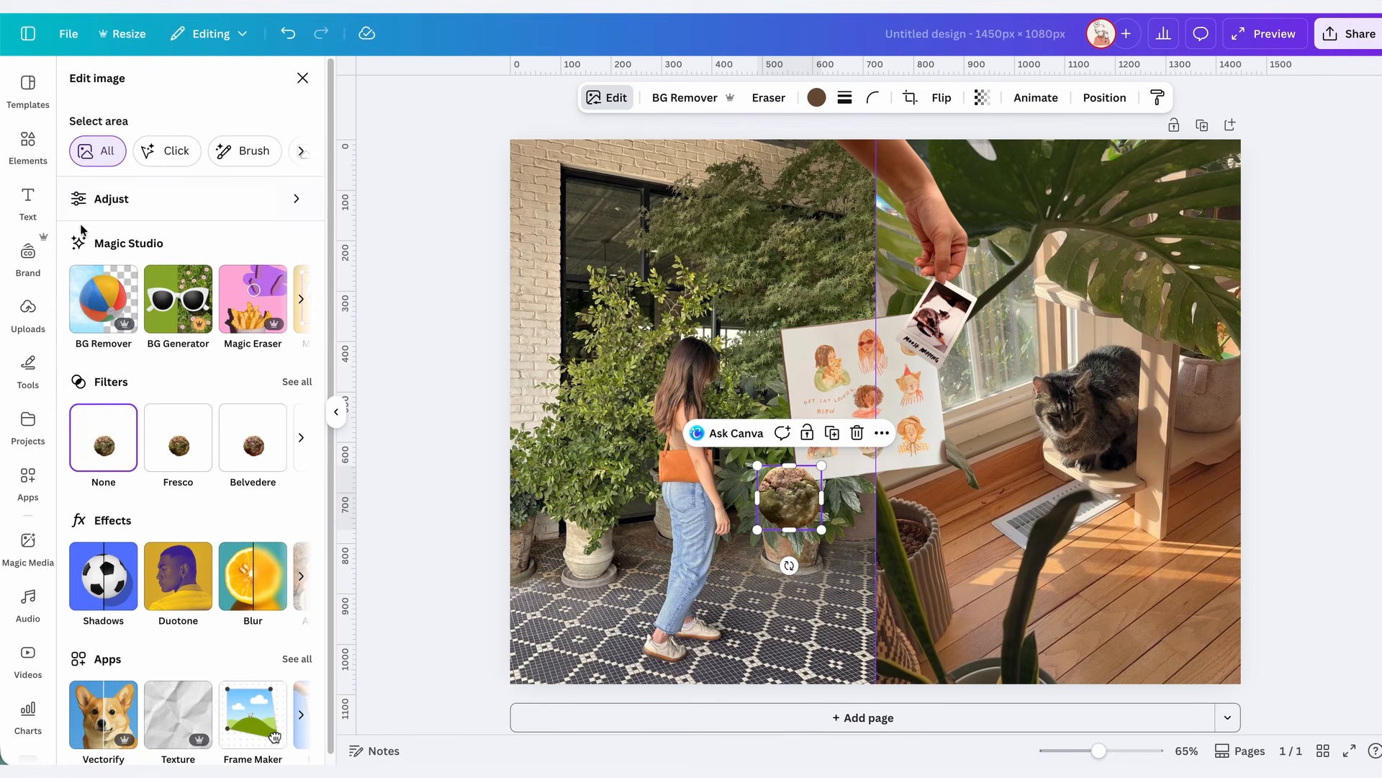
click(188, 205)
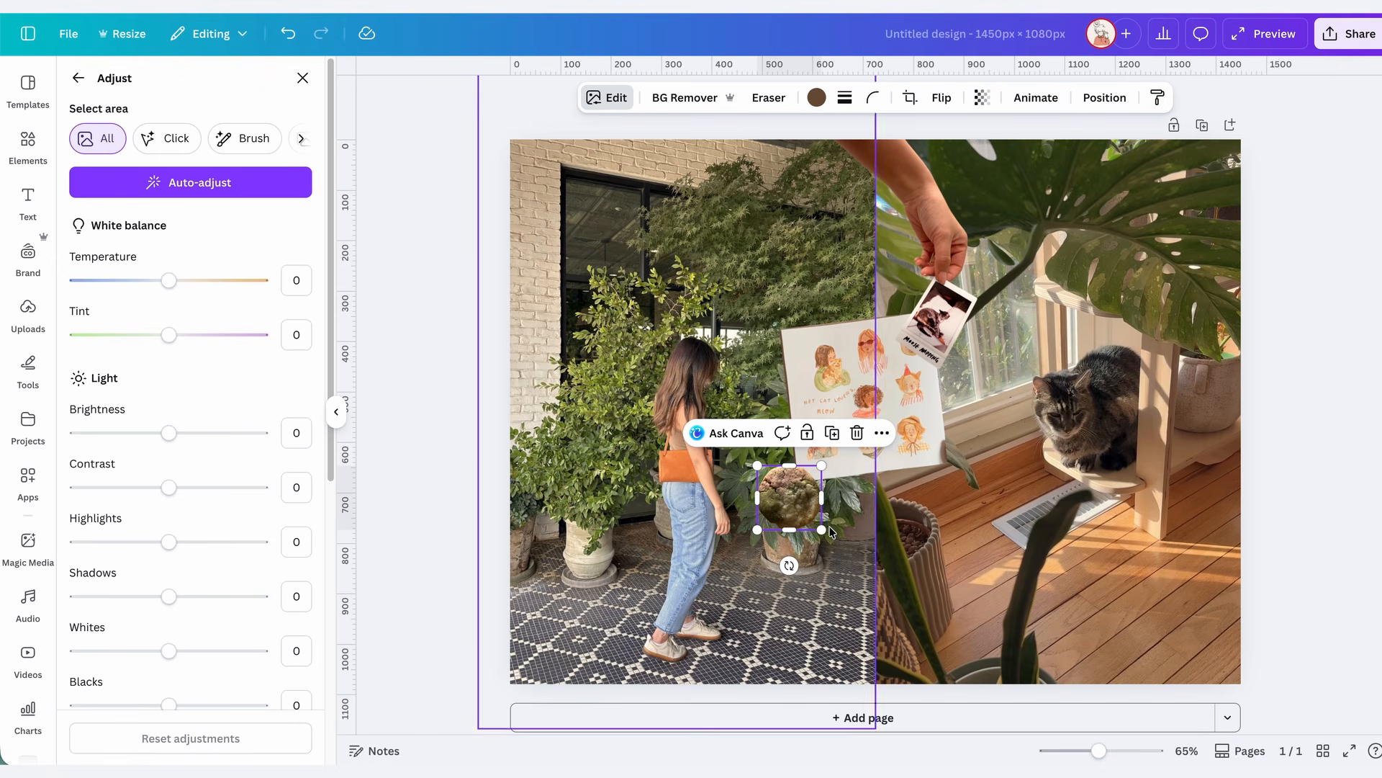
drag(196, 598, 207, 596)
drag(178, 440, 185, 437)
drag(173, 282, 187, 280)
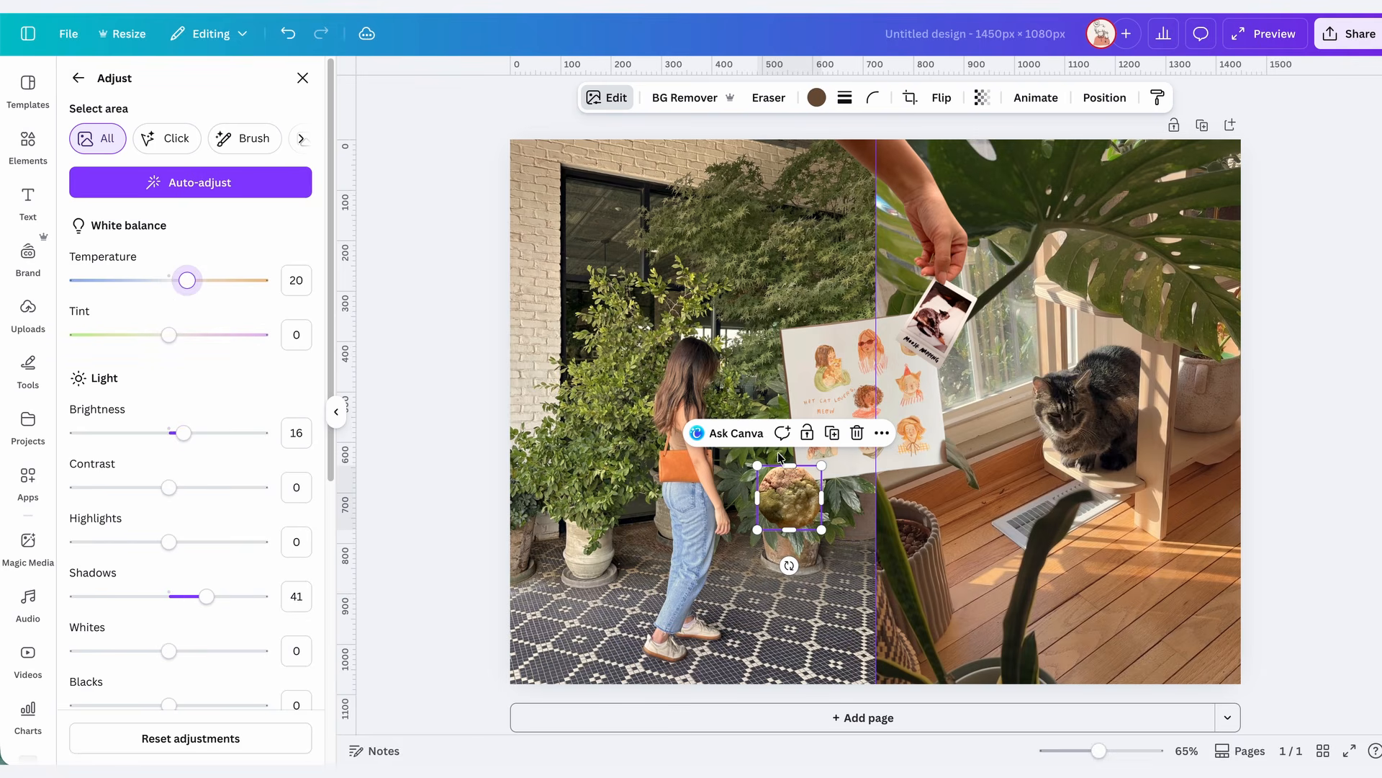
click(696, 573)
click(1307, 452)
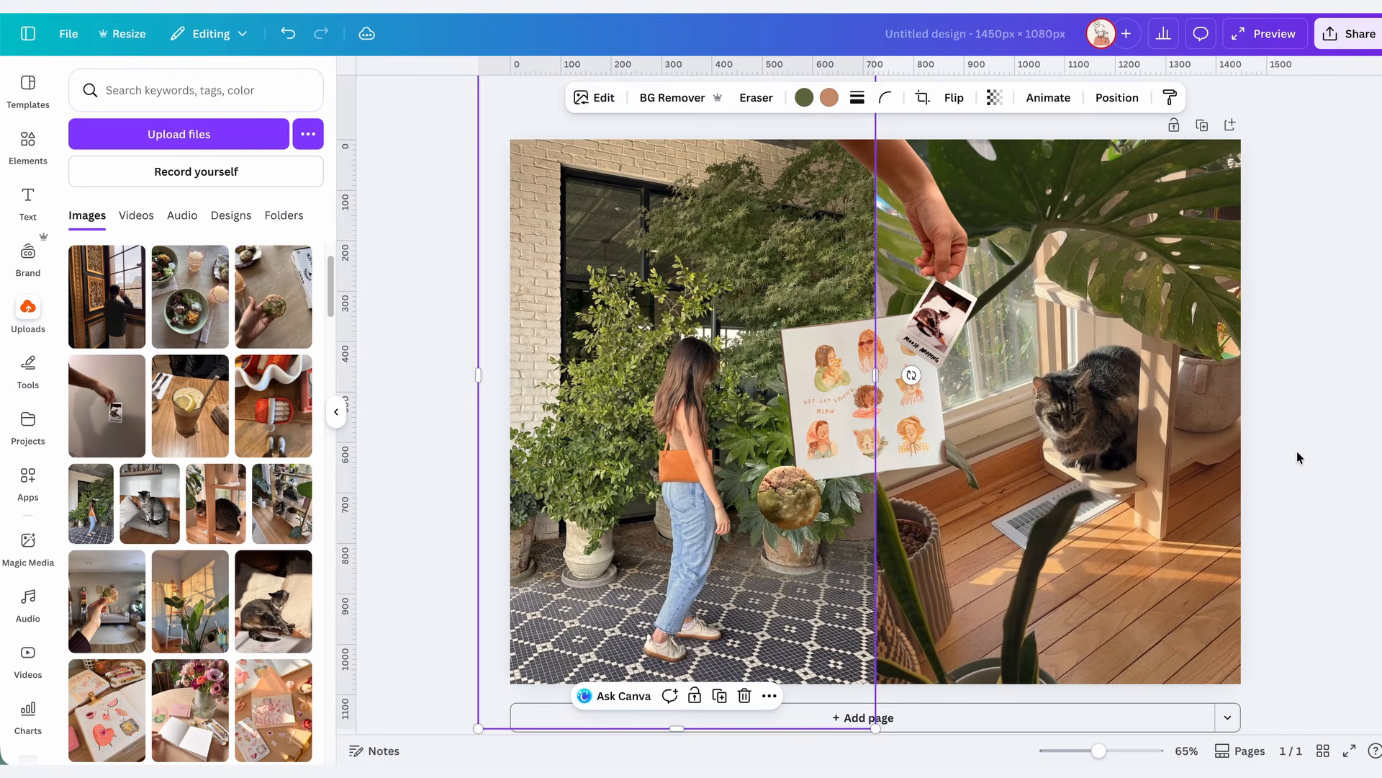
click(1297, 451)
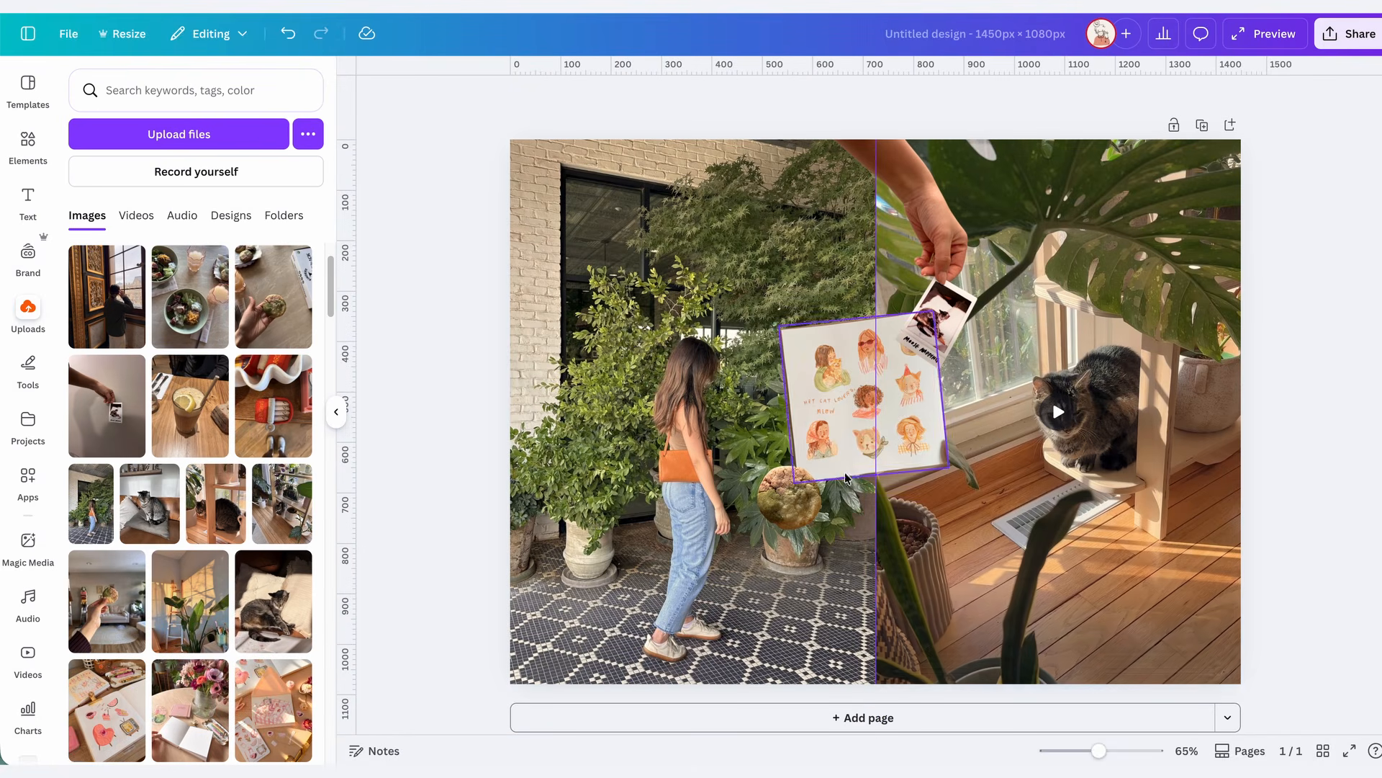
click(69, 36)
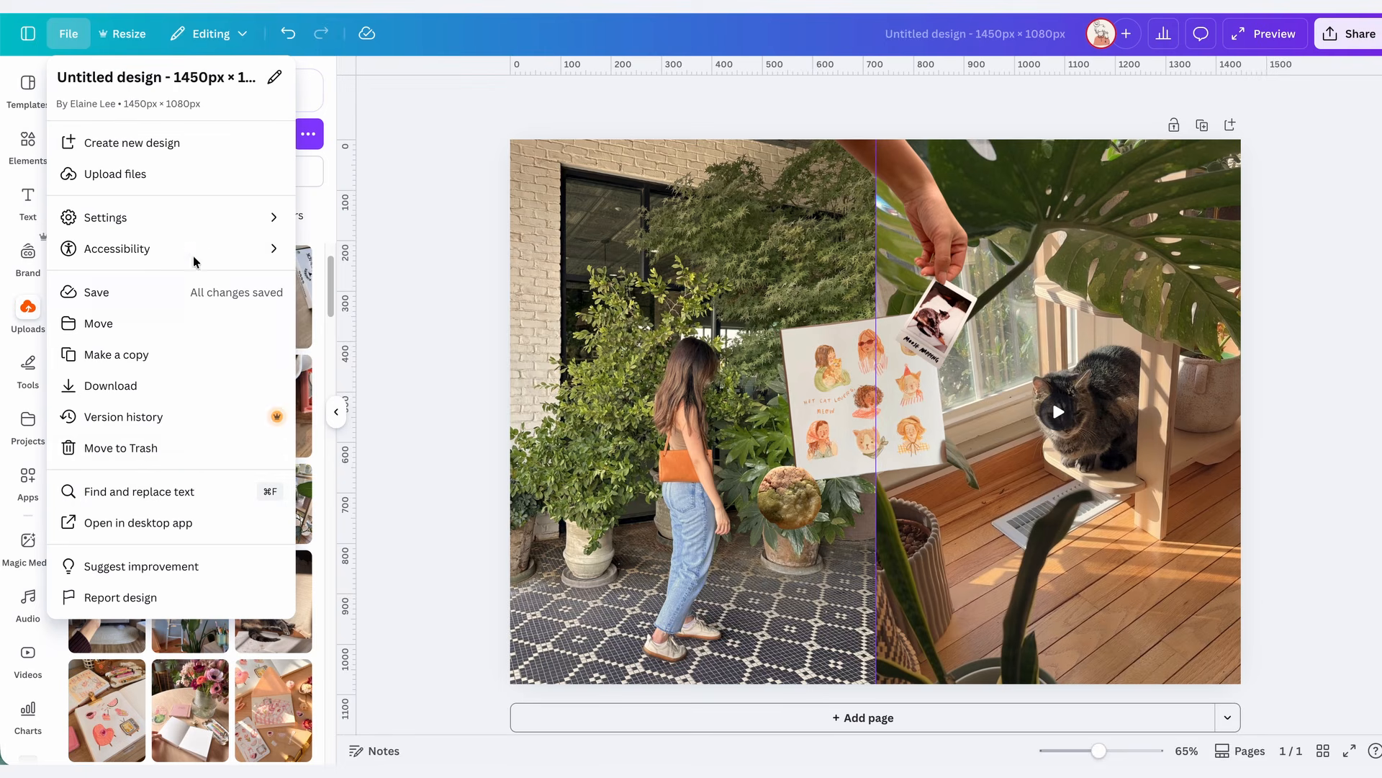
click(1305, 389)
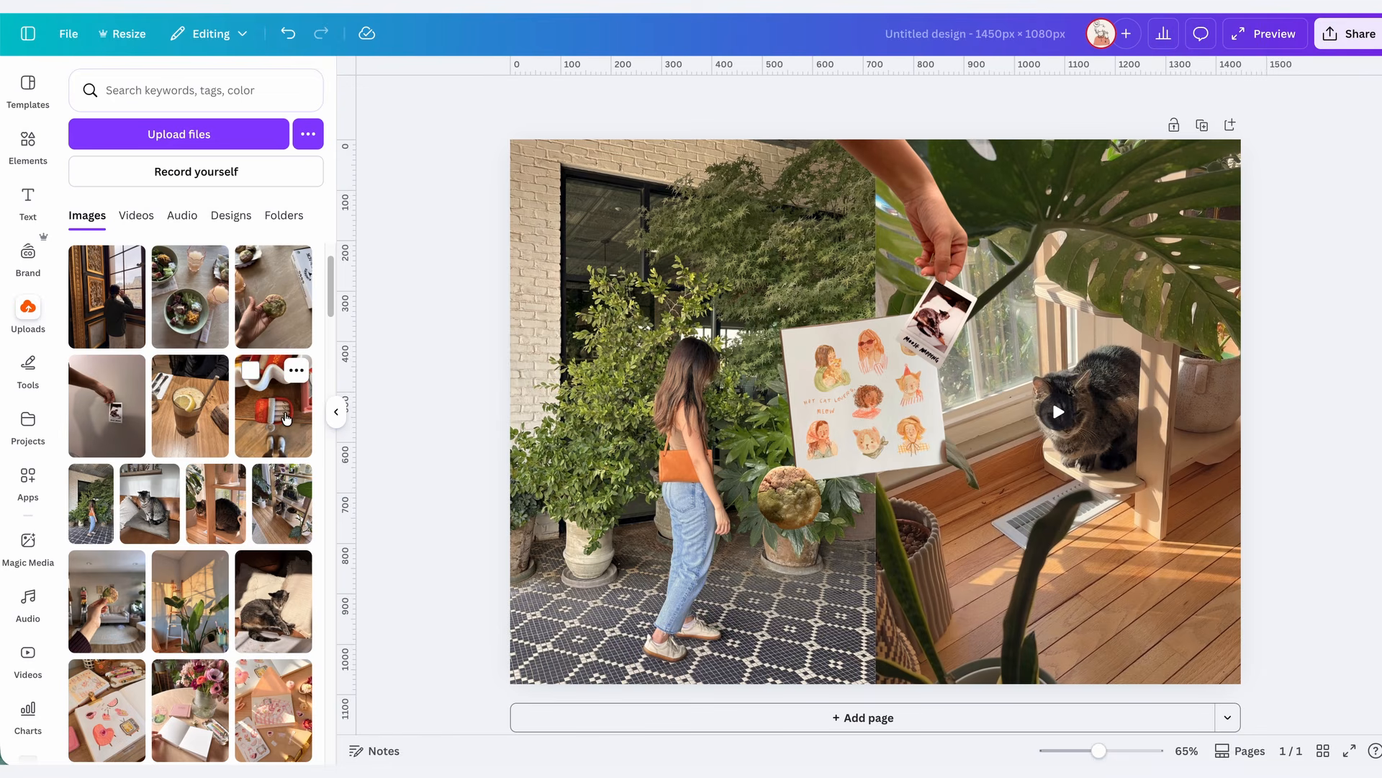
Add the uploaded felt sardine tin photo, crop it closely above and below the tin, and remove its background.
click(286, 417)
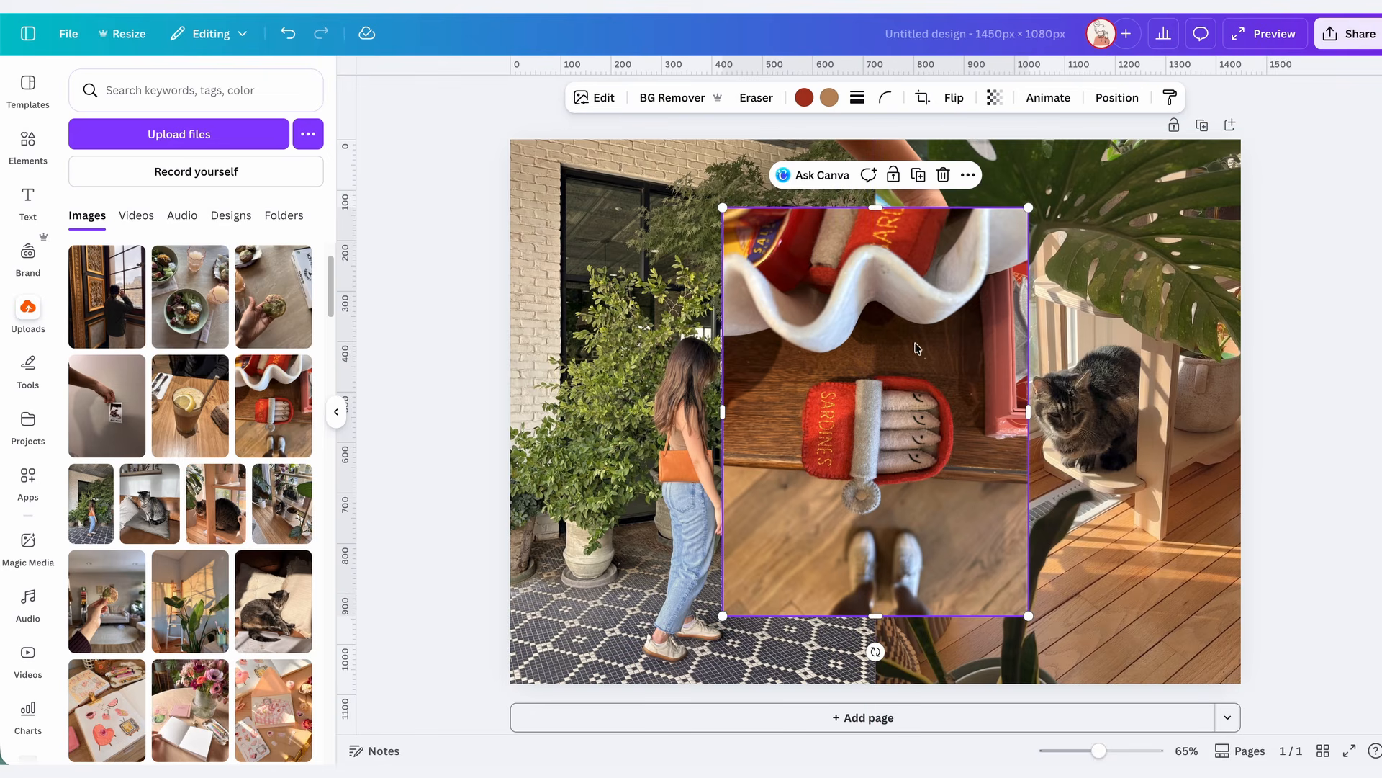
drag(875, 208, 876, 352)
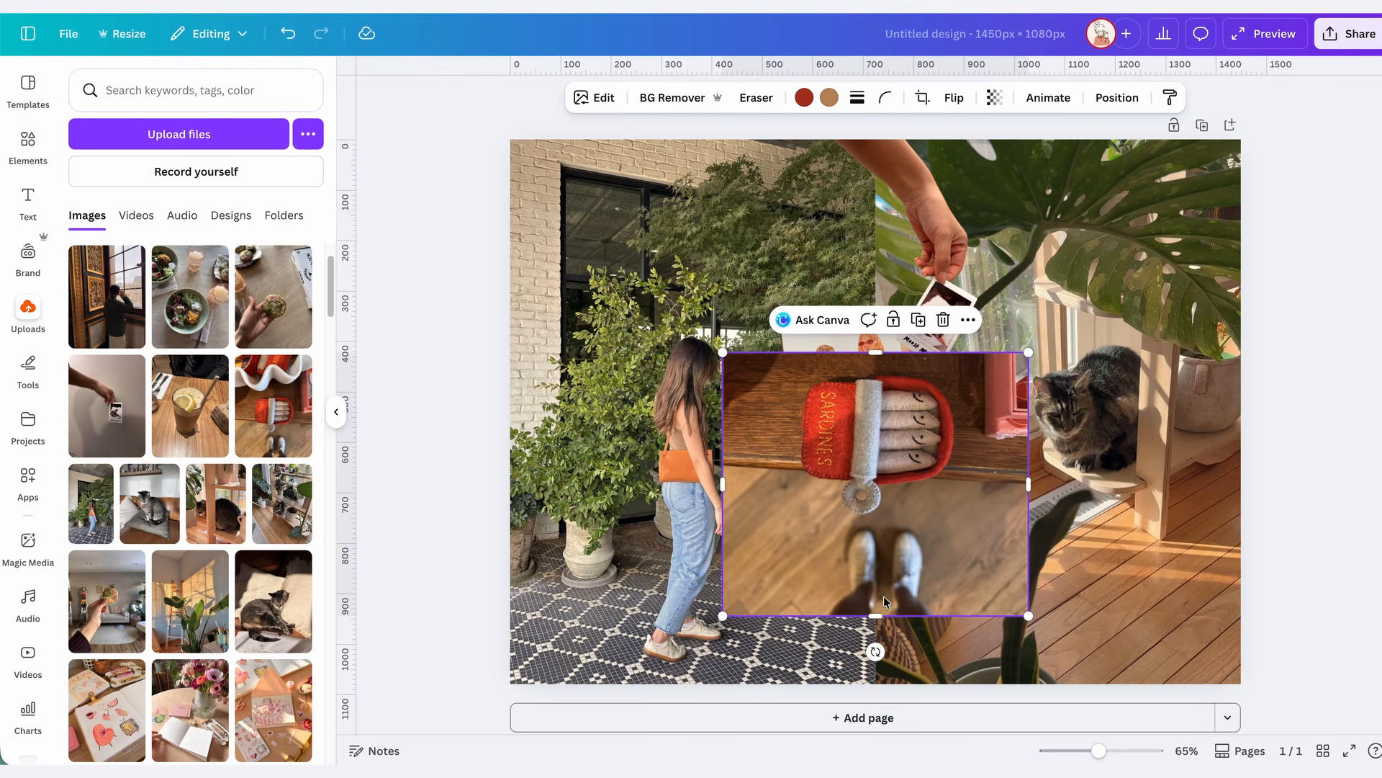
drag(877, 616, 877, 534)
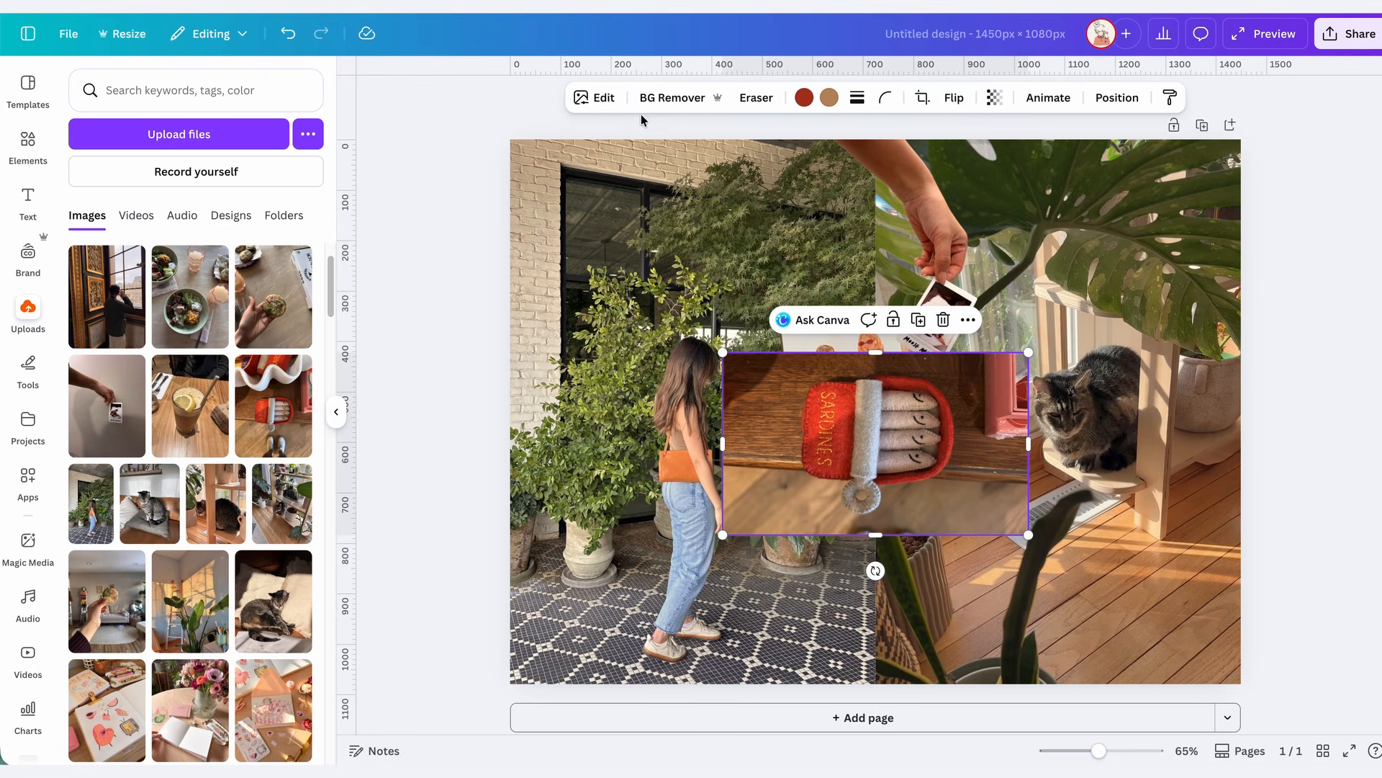
click(677, 98)
Shrink the sardine tin cutout, rotate it clockwise and place it just below the cat in the video.
drag(1015, 360, 943, 403)
drag(832, 570, 799, 572)
drag(818, 480, 1030, 516)
drag(916, 533, 906, 535)
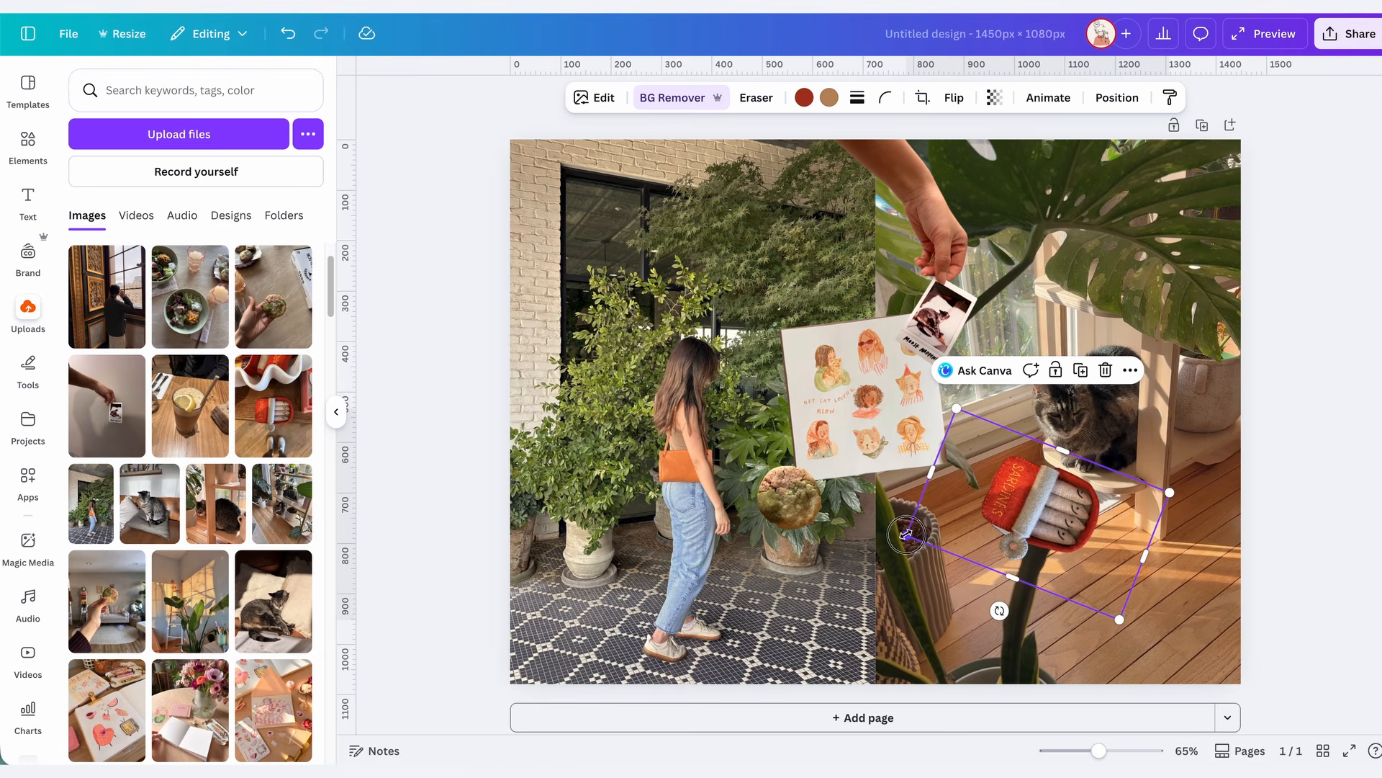
click(1264, 417)
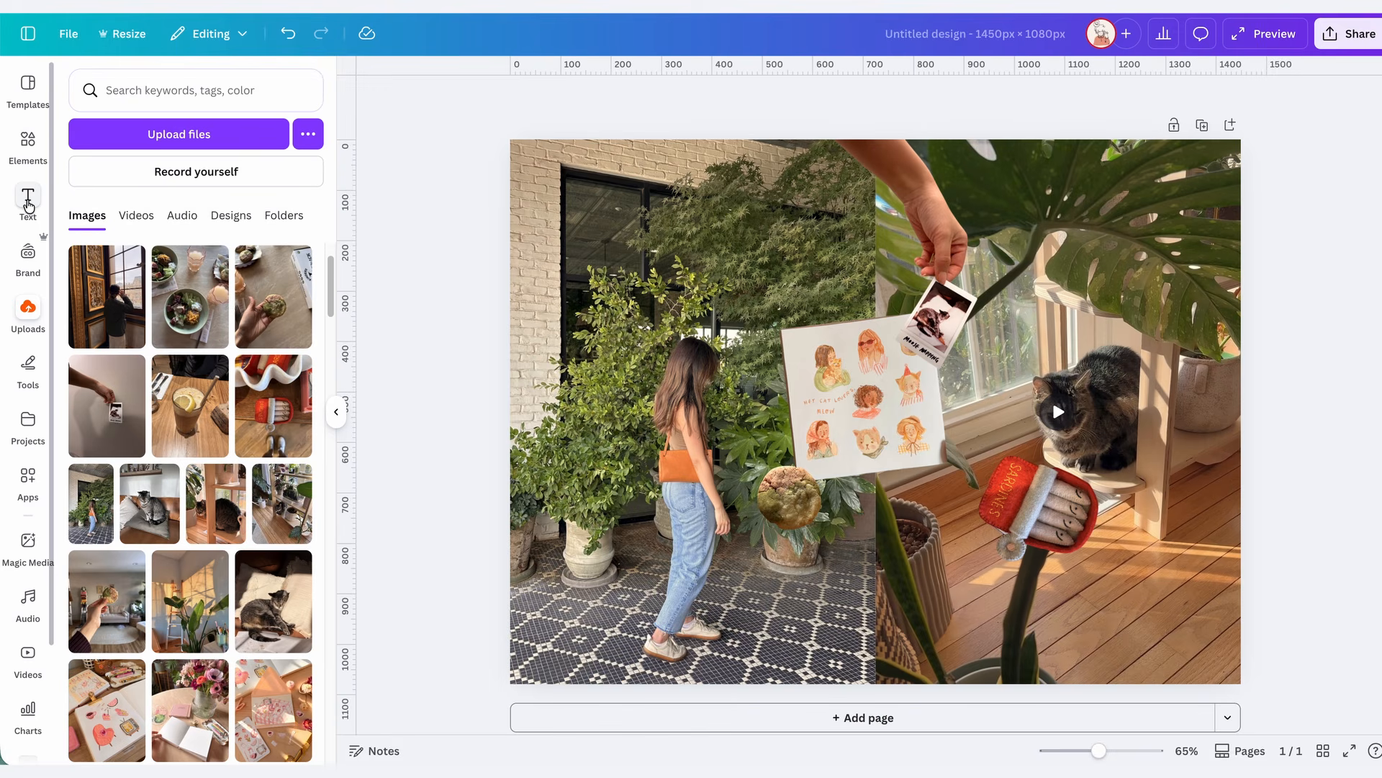
Add a text box reading "CRUMBS" in the FF Providence Sans font.
click(28, 202)
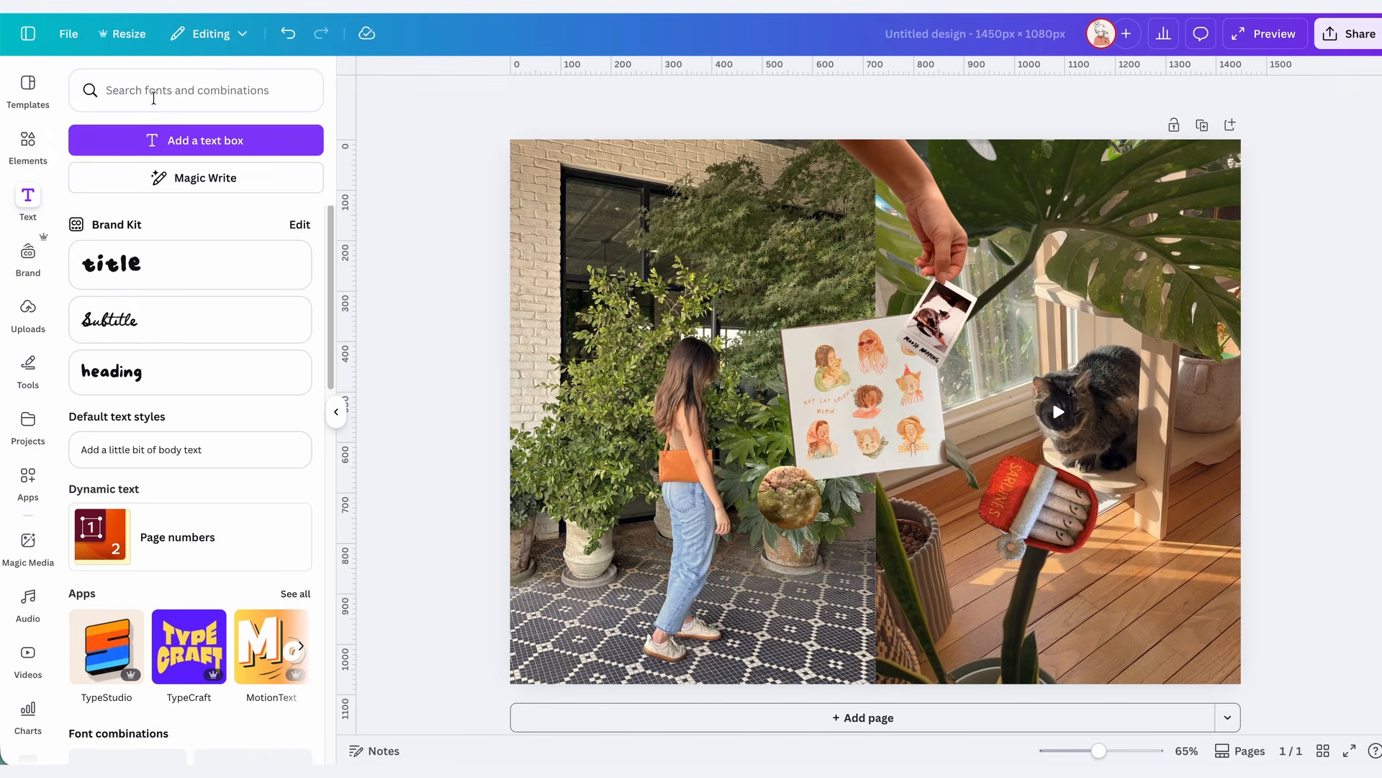
click(208, 142)
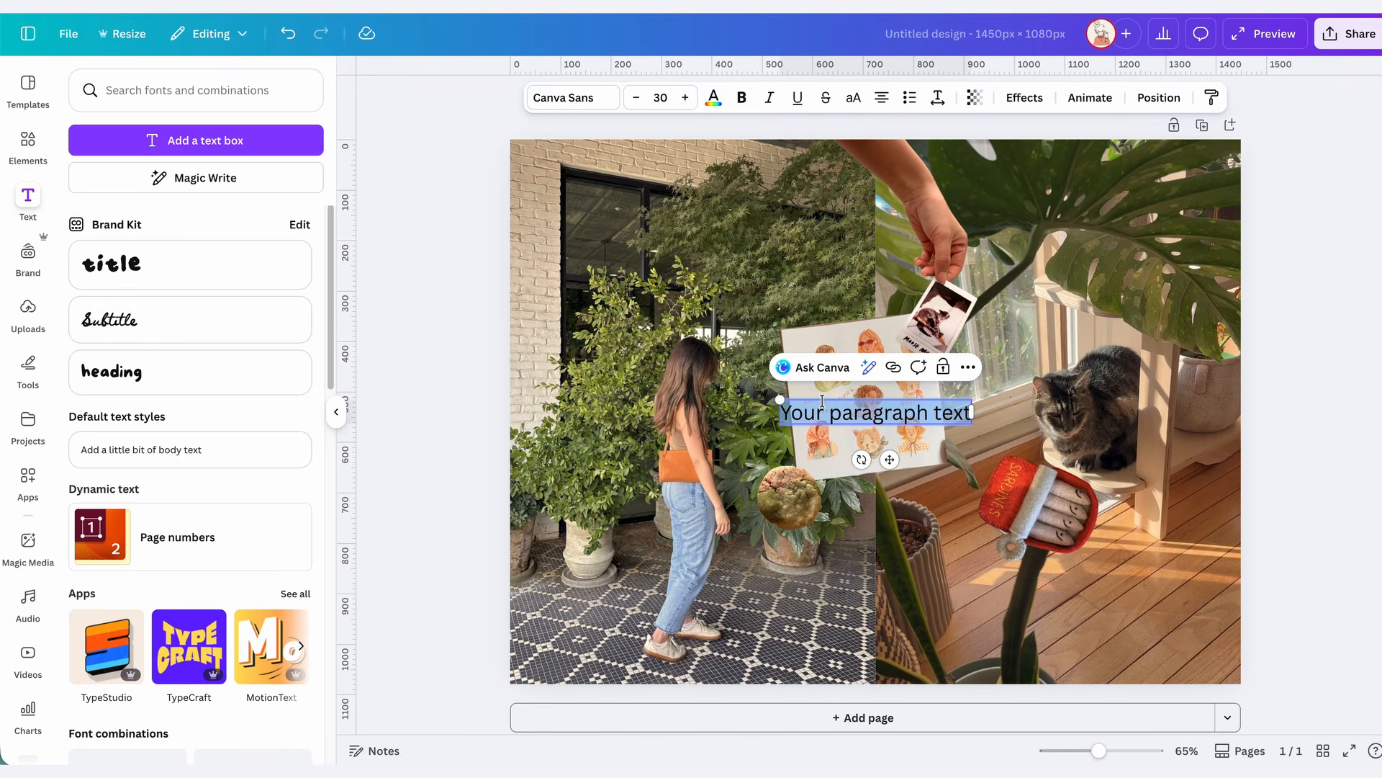
click(559, 99)
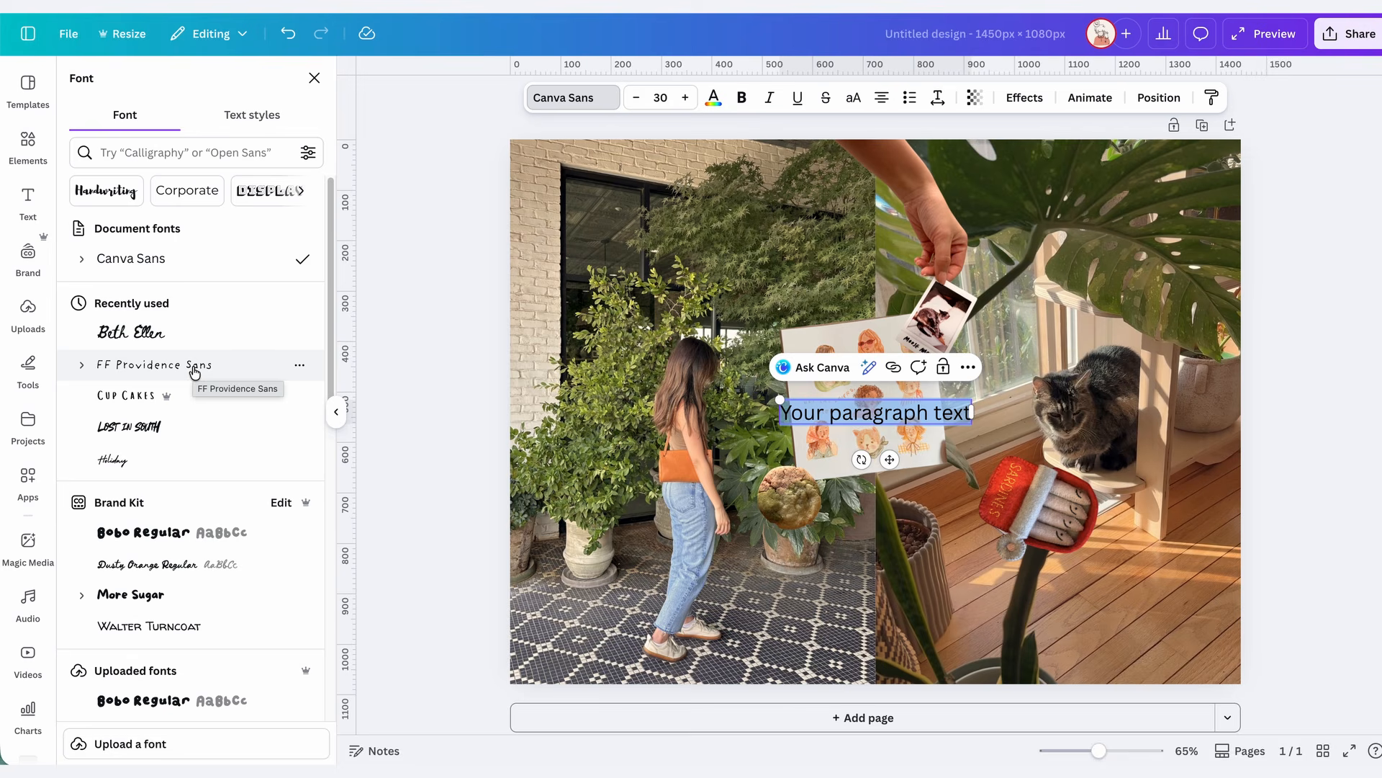
click(170, 366)
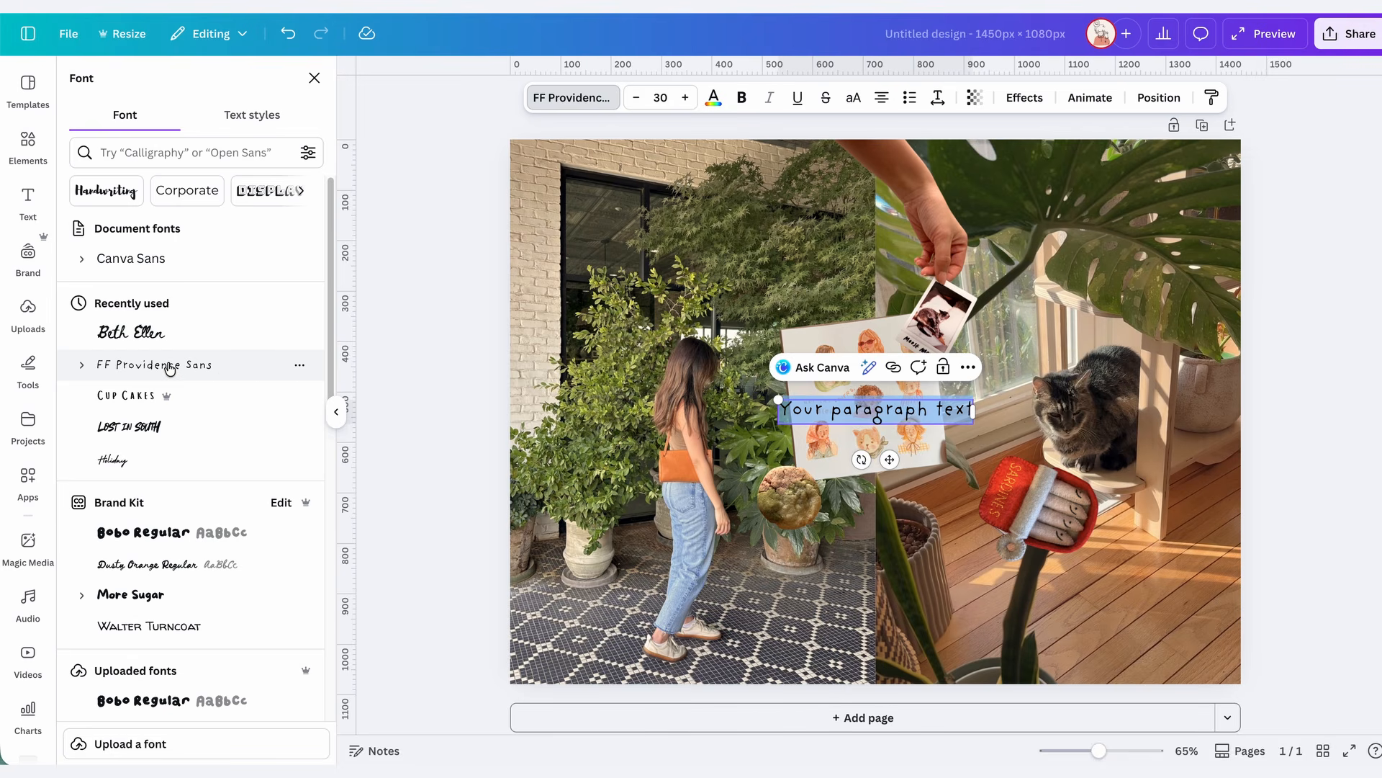
click(916, 412)
key(ctrl+a)
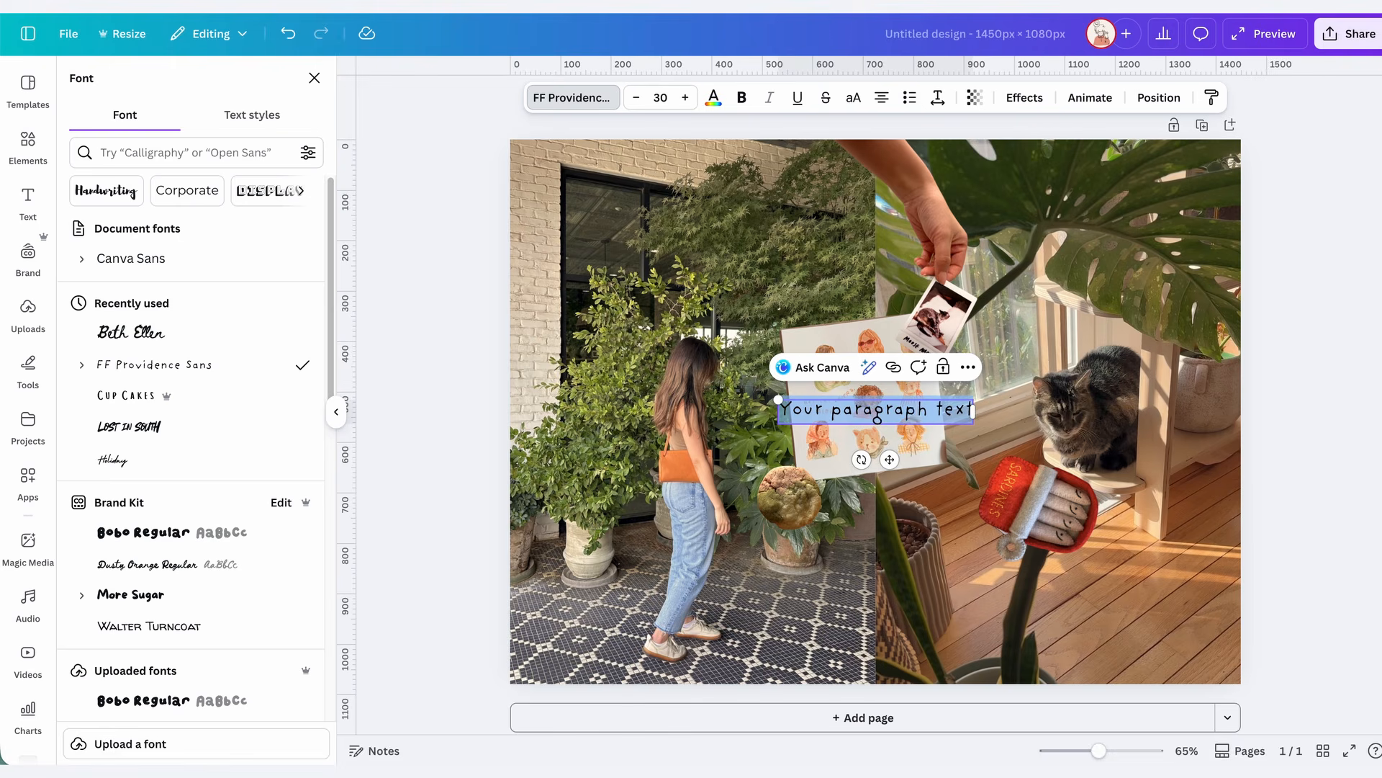
text(CRUMBS)
click(903, 355)
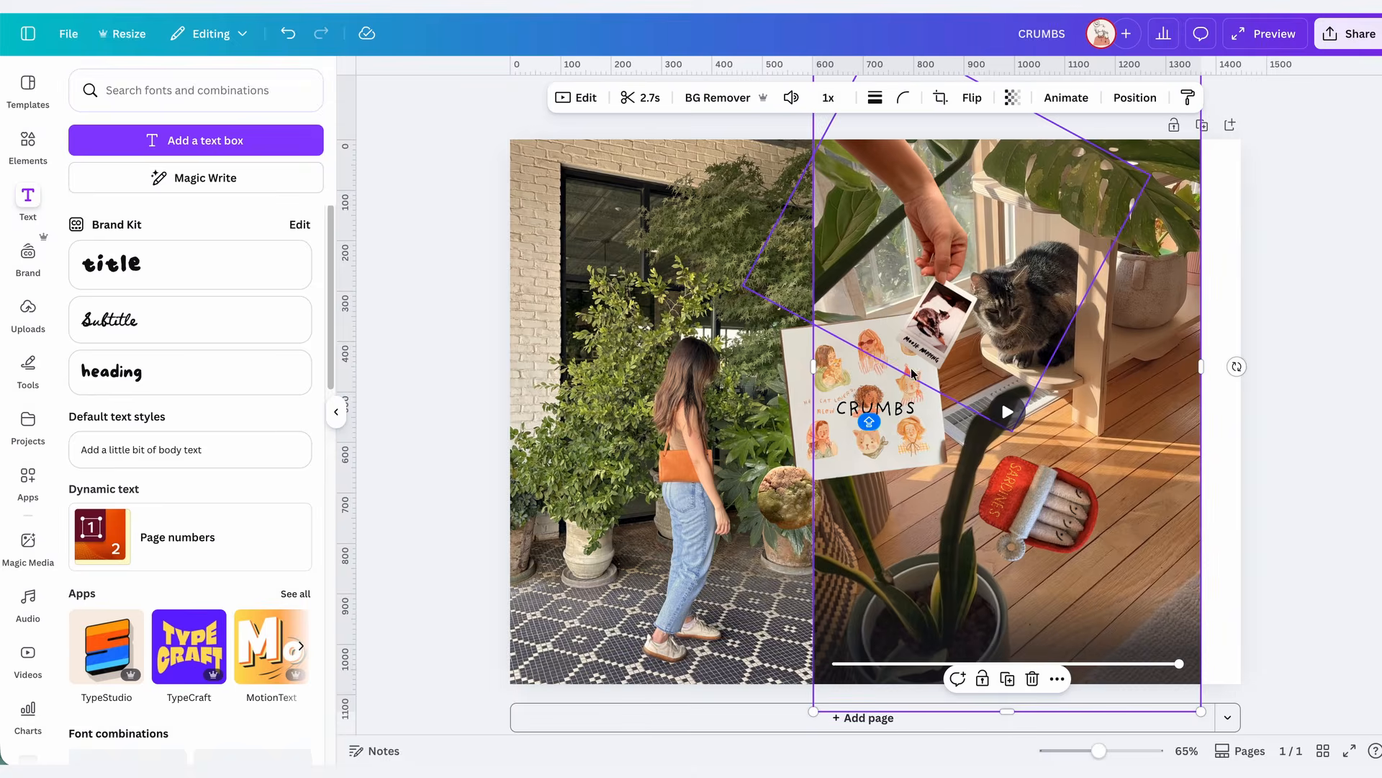
key(ctrl+z)
click(1286, 313)
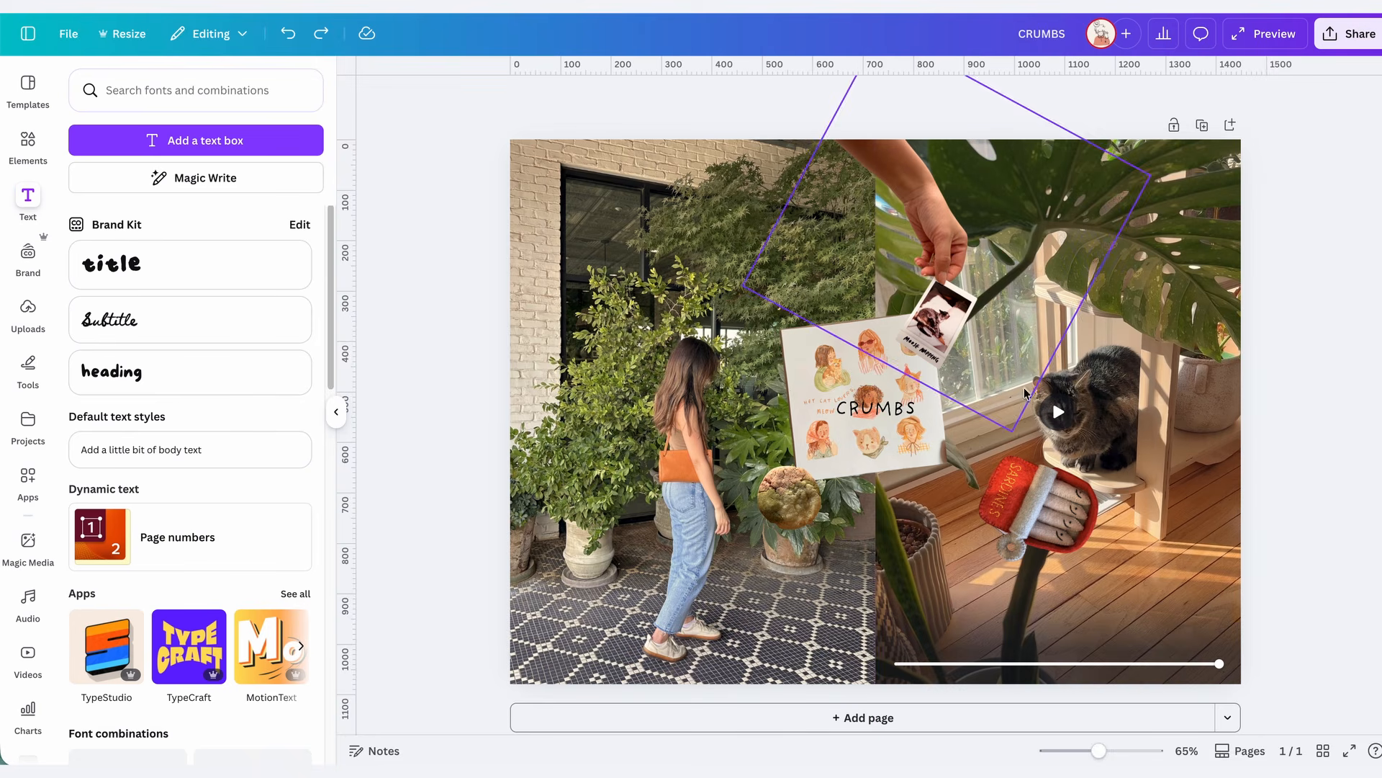
Lock the background cat video and the background photo of the woman in place.
click(1026, 392)
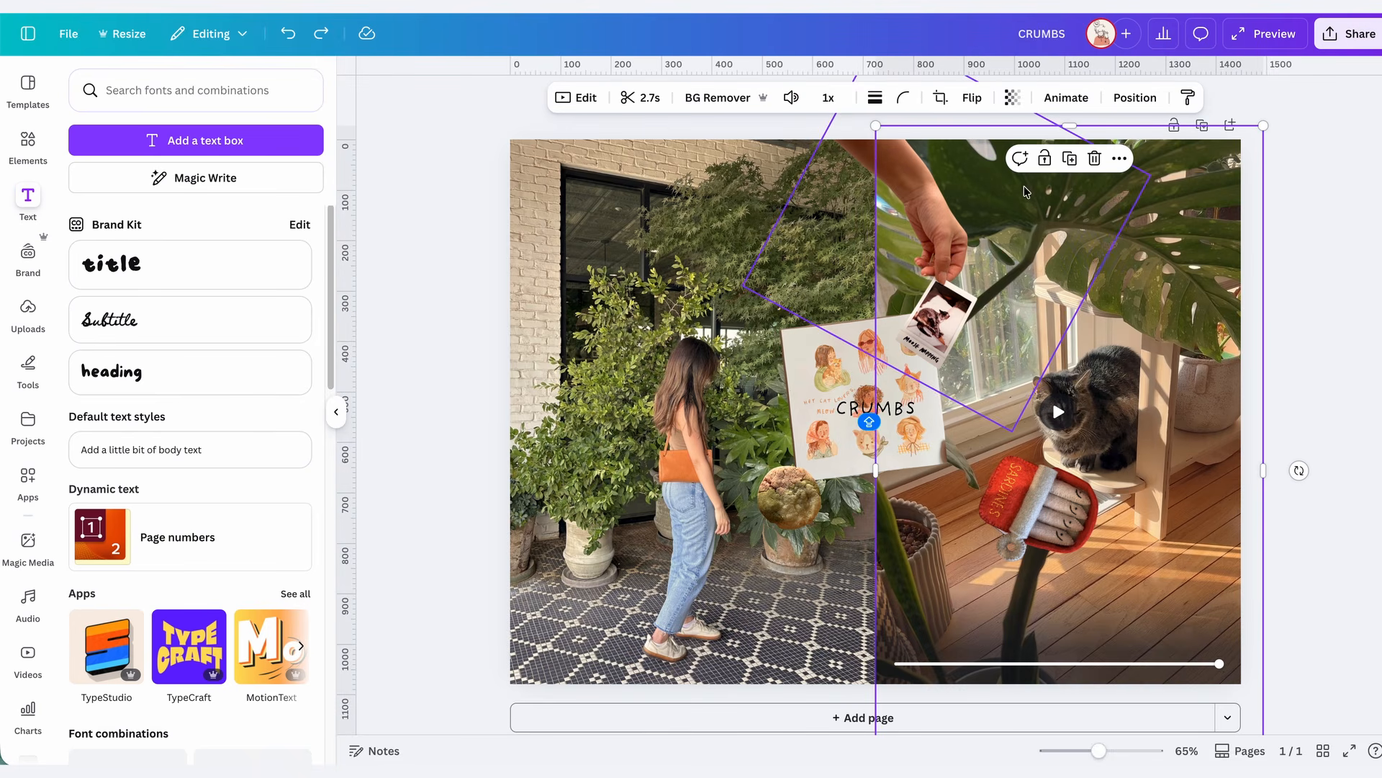
click(618, 224)
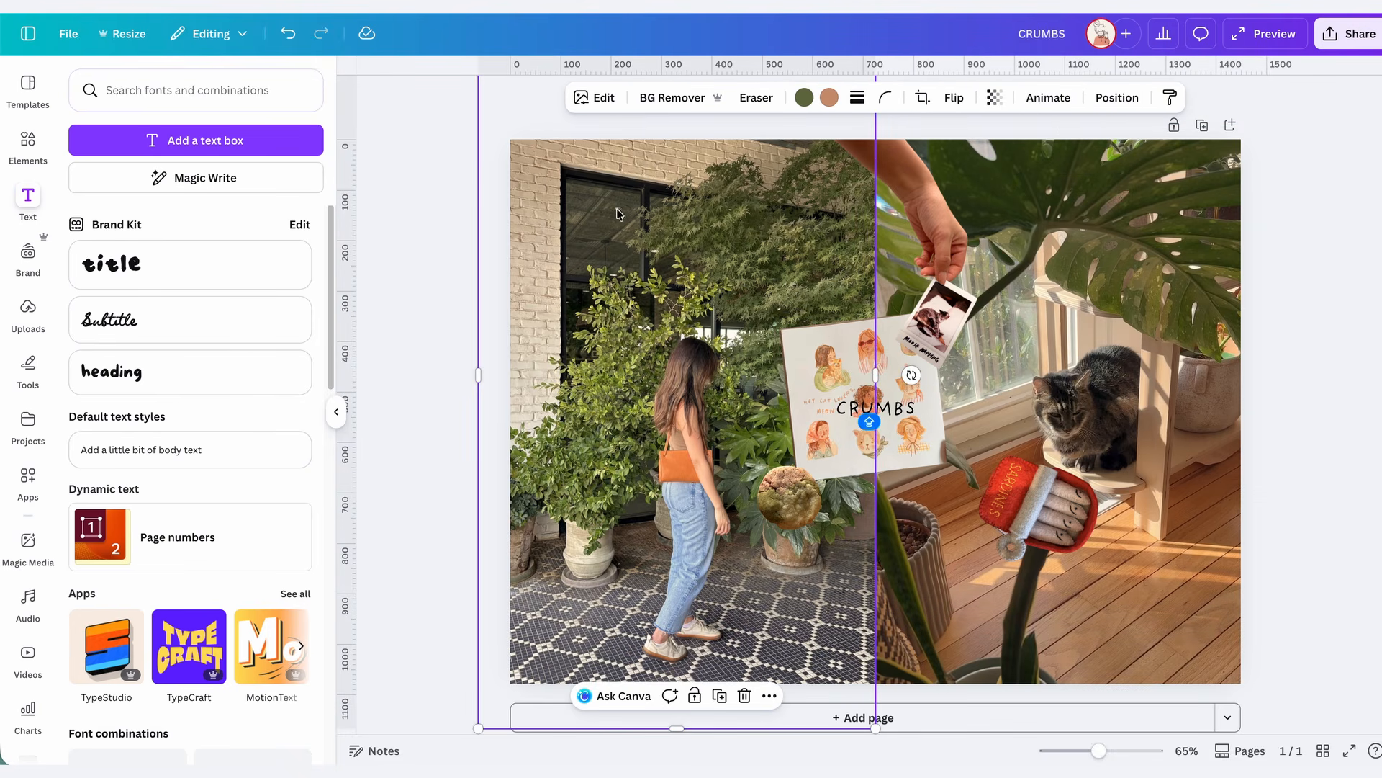
click(694, 696)
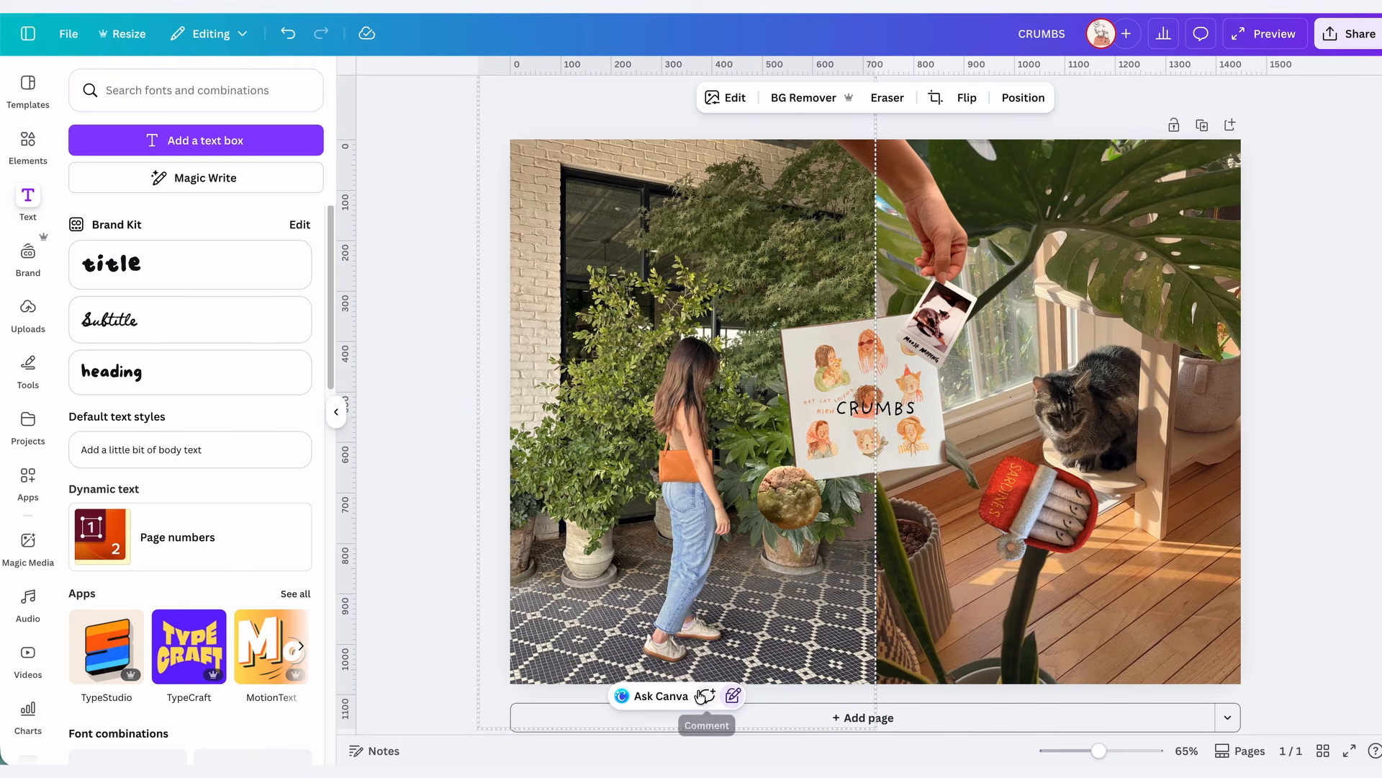
Enlarge the "CRUMBS" text to size 35 and move it over the foliage above the sketchbook cutout's upper left corner.
click(891, 419)
drag(902, 414, 818, 254)
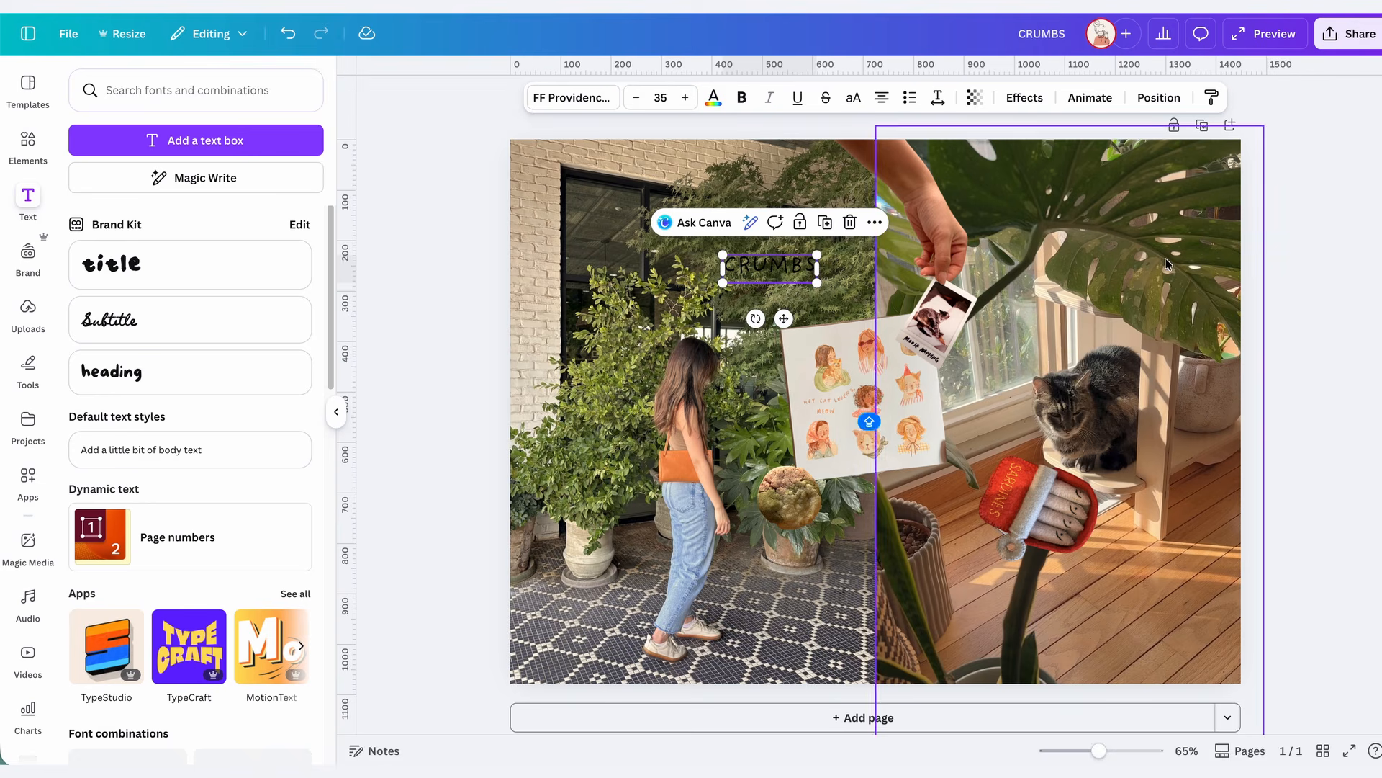
click(1273, 229)
drag(801, 263, 802, 252)
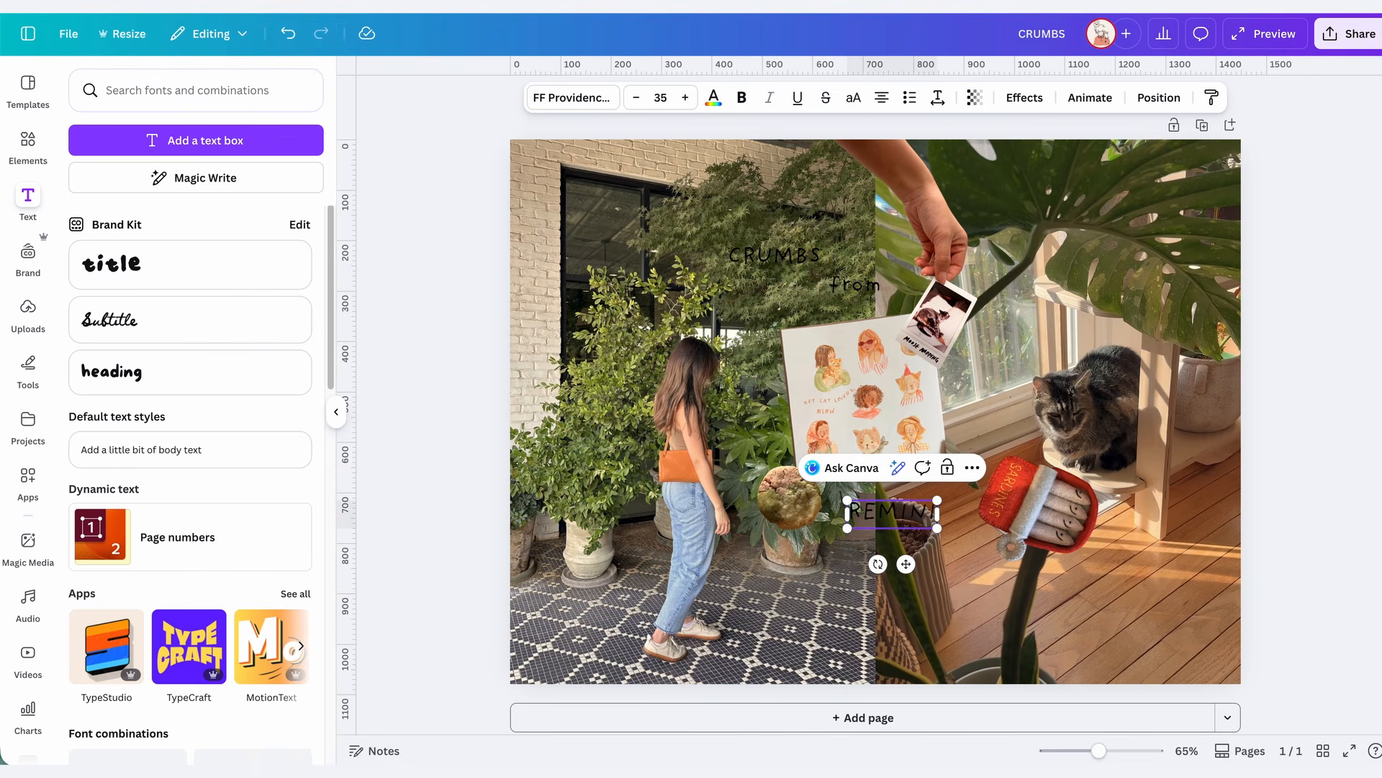
Position the "REMIN" text below the sketchbook cutout and duplicate it as "ISCING", placed directly after it.
drag(893, 512, 977, 545)
key(ctrl+d)
double_click(965, 542)
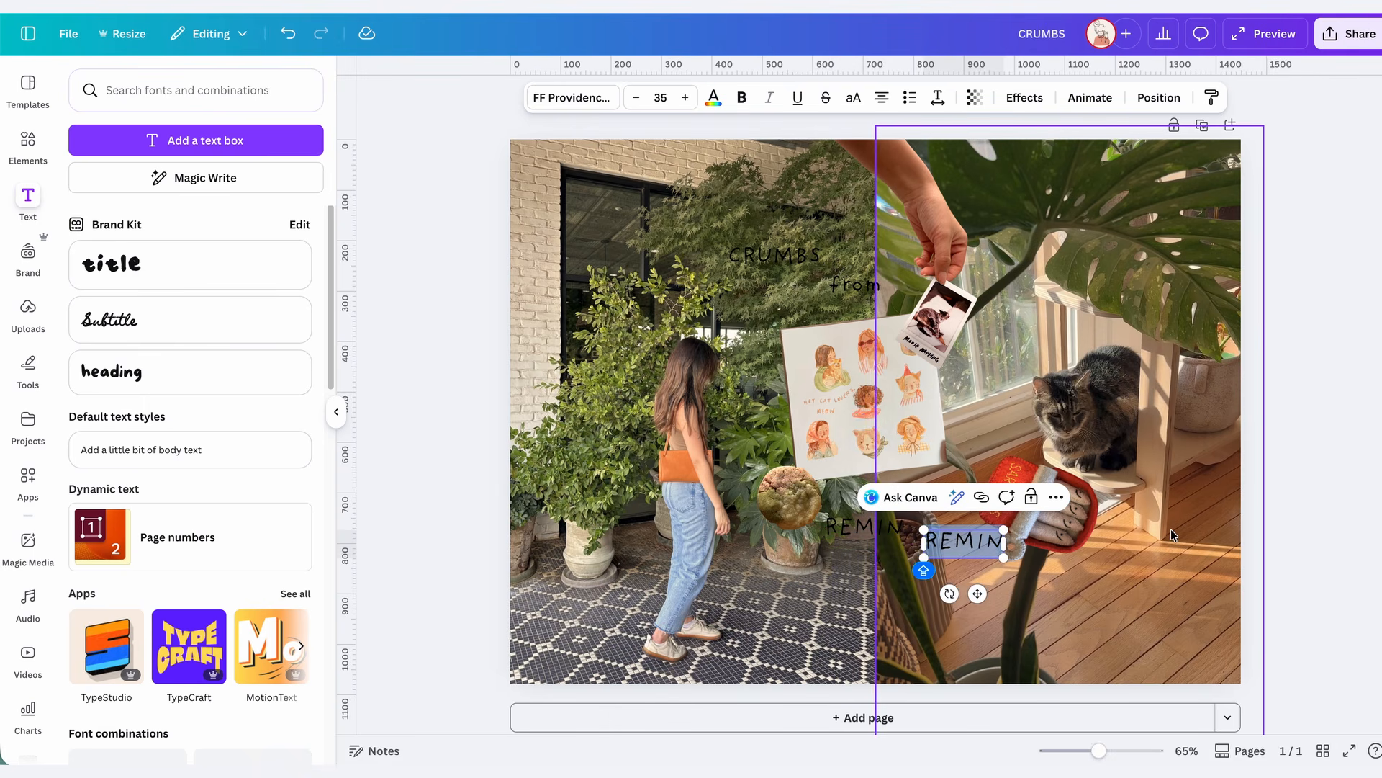
text(SCING)
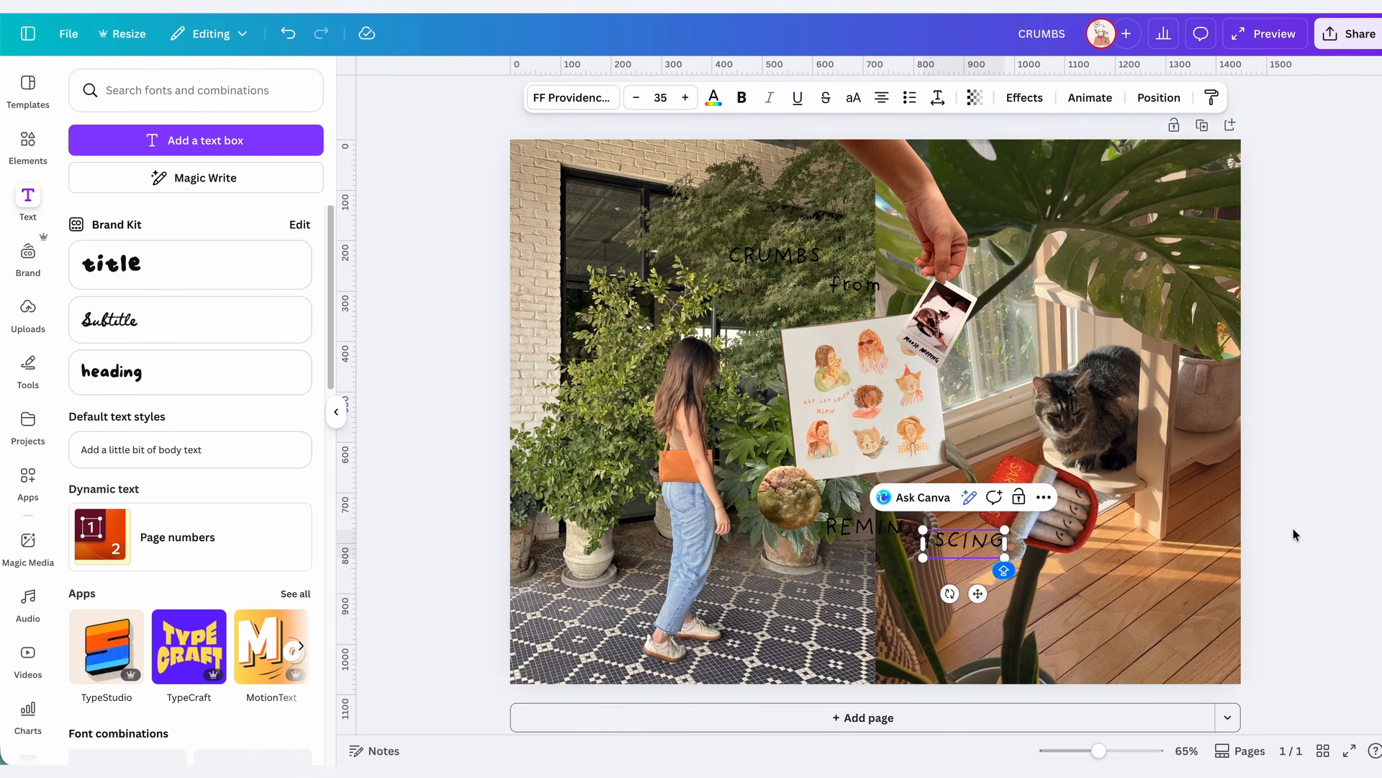
click(1307, 522)
drag(965, 548, 950, 540)
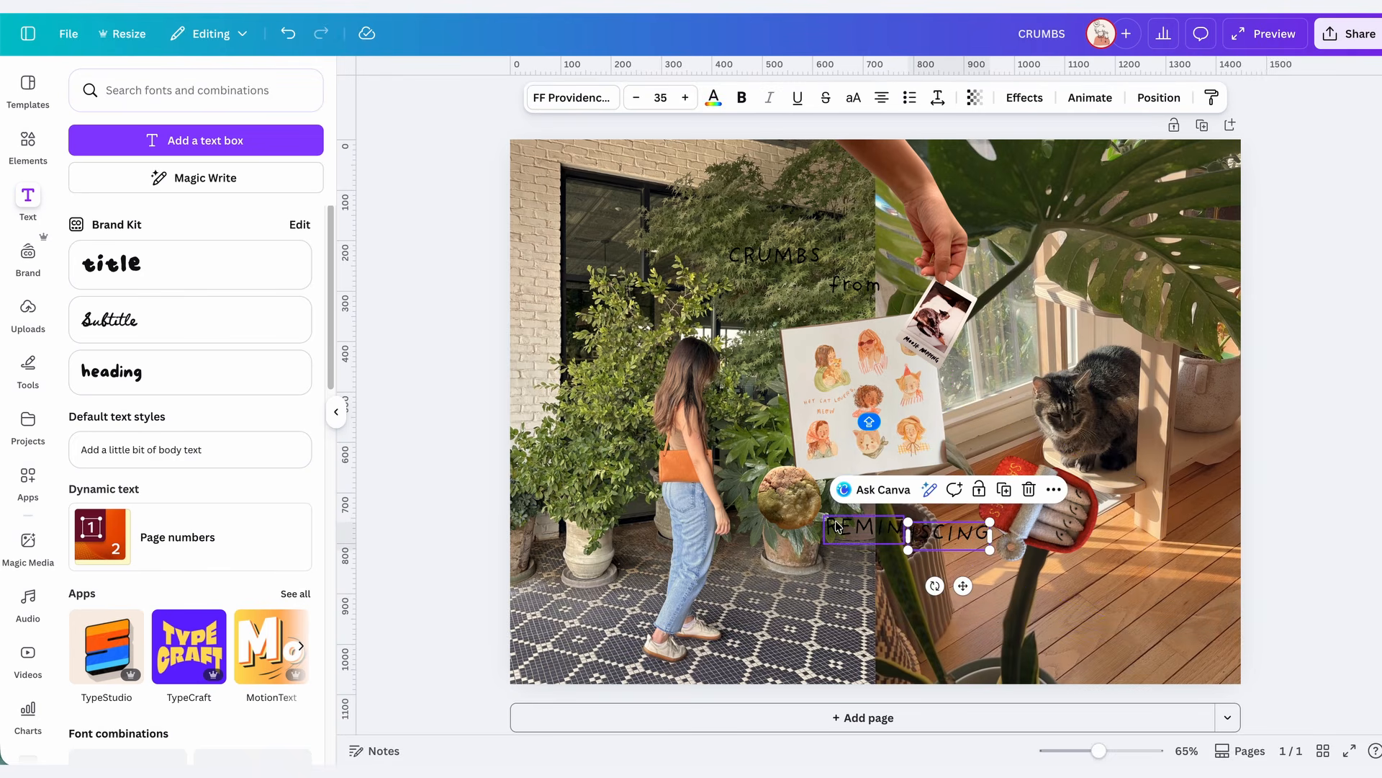
Change the color of the "CRUMBS", "from", "REMIN" and "ISCING" texts to white.
shift+click(837, 526)
shift+click(853, 285)
shift+click(797, 261)
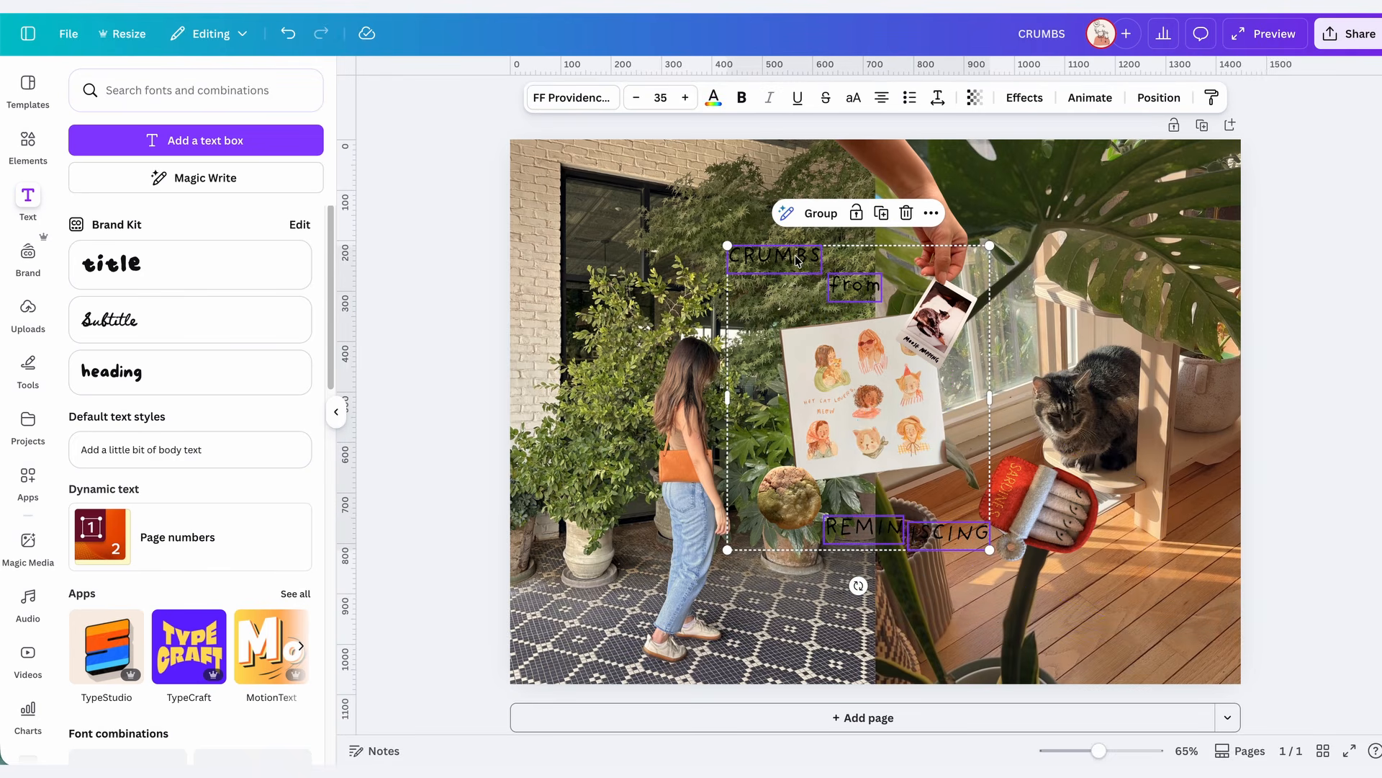
click(714, 99)
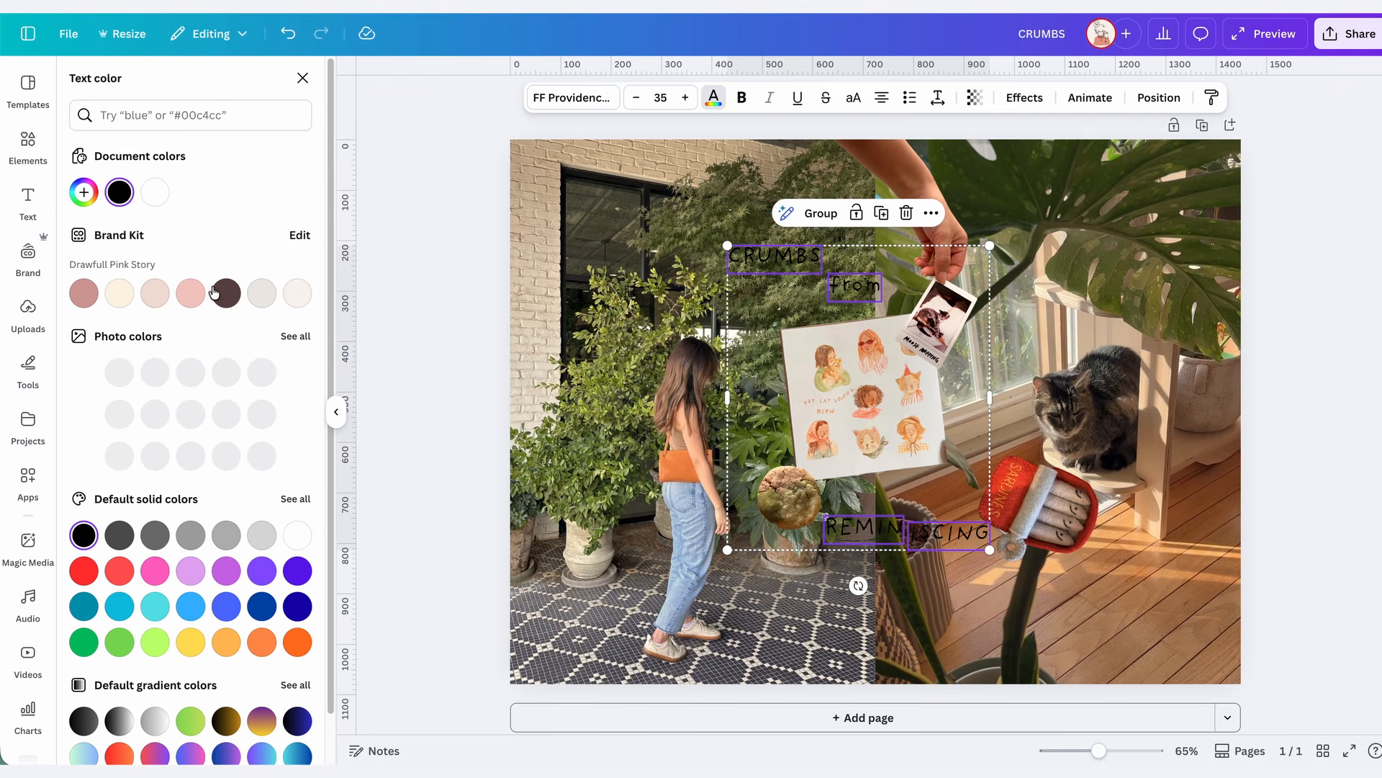
click(154, 192)
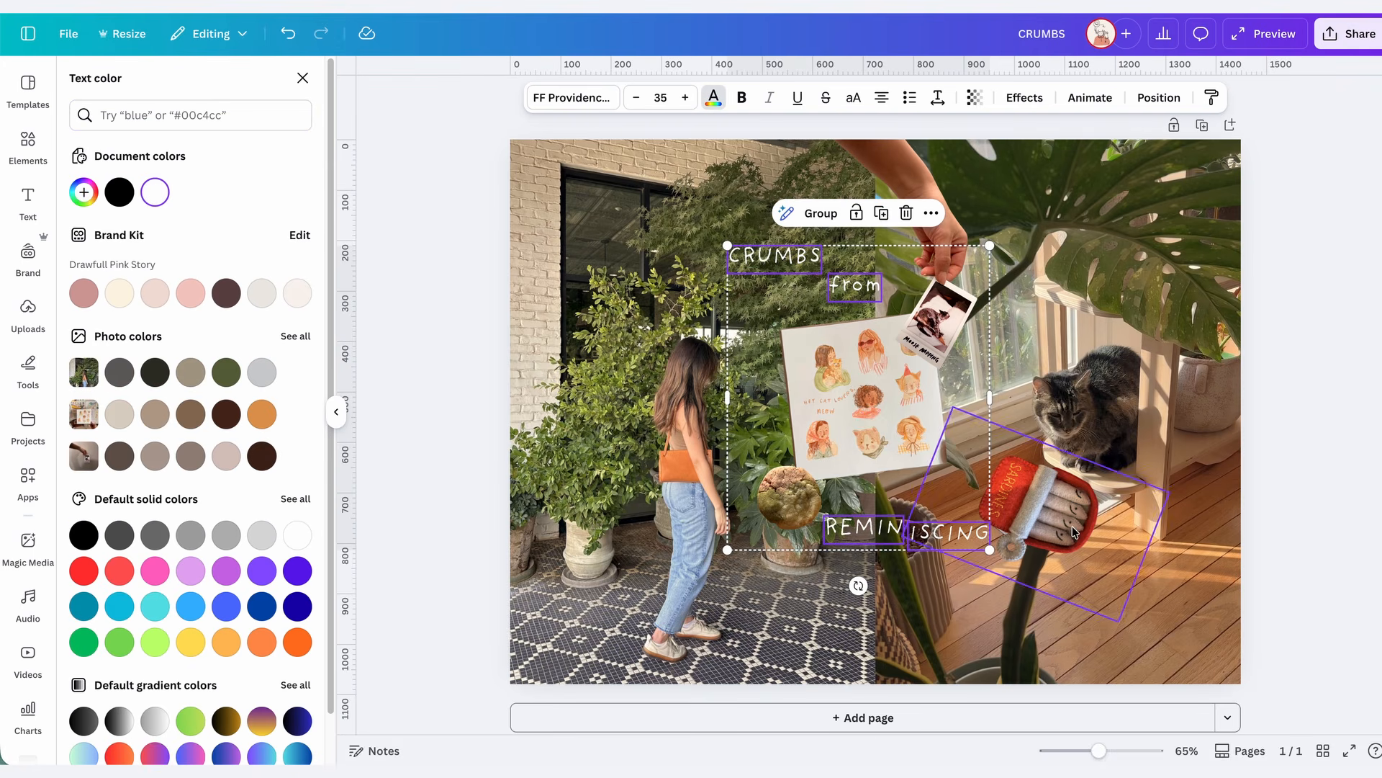
Enlarge all four texts together to size 40.4, and enlarge "from" to size 57.2 just above the sketchbook cutout.
drag(727, 246, 687, 199)
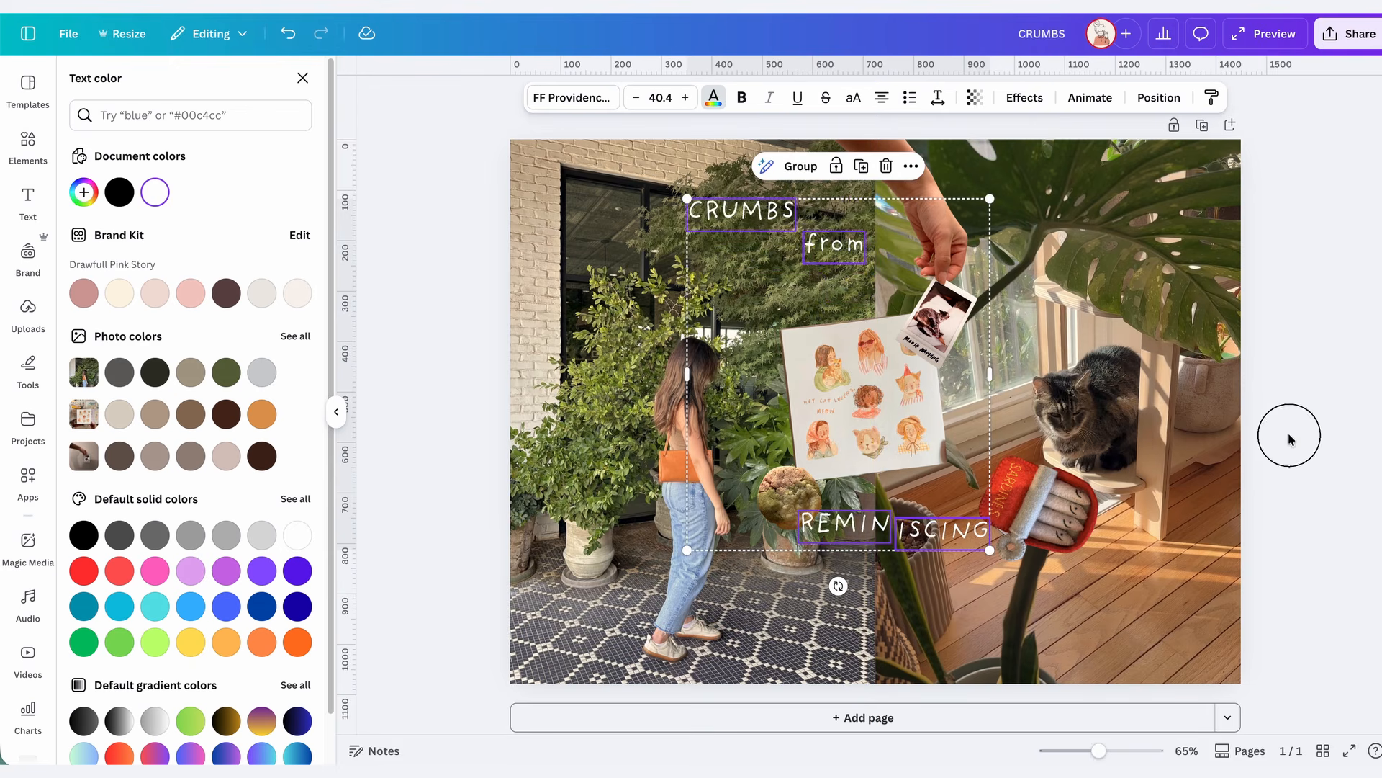
click(1288, 435)
click(1311, 323)
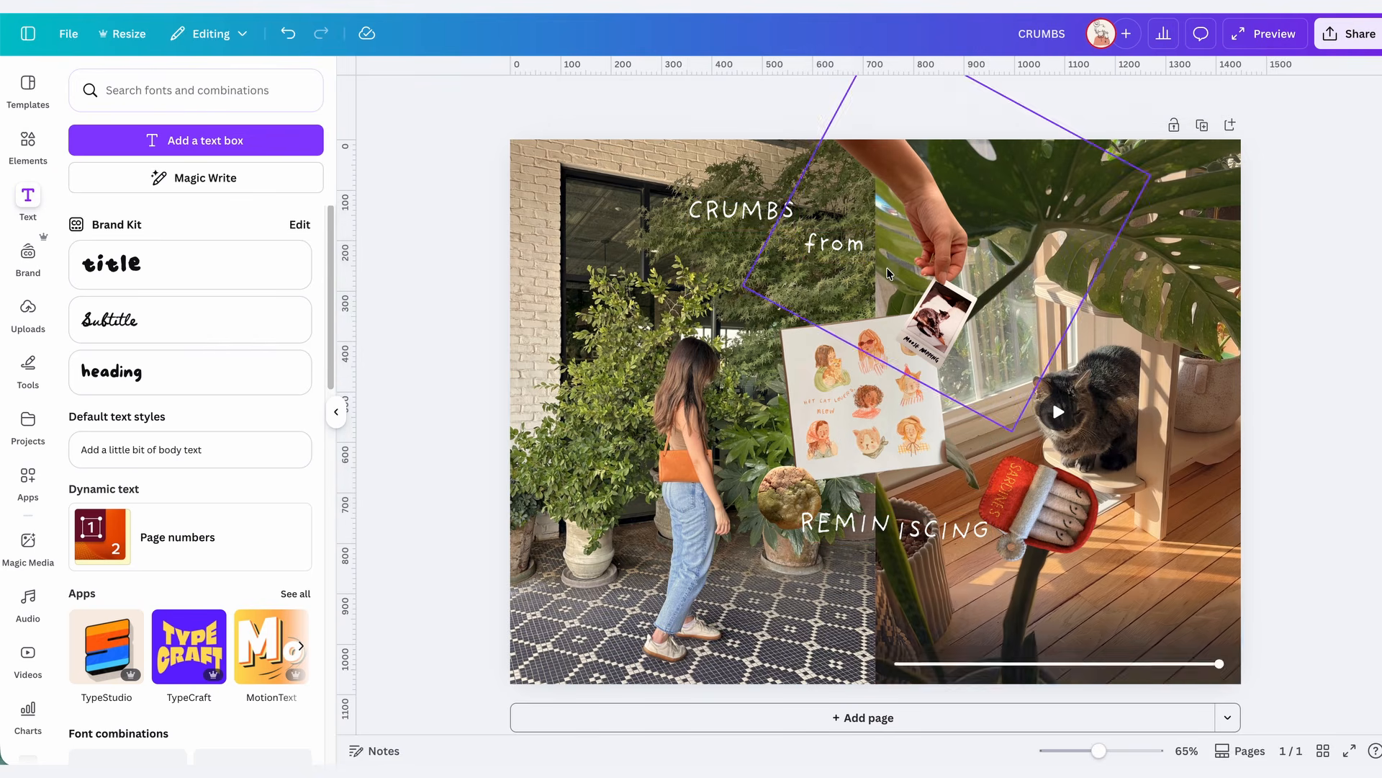
drag(846, 245, 883, 265)
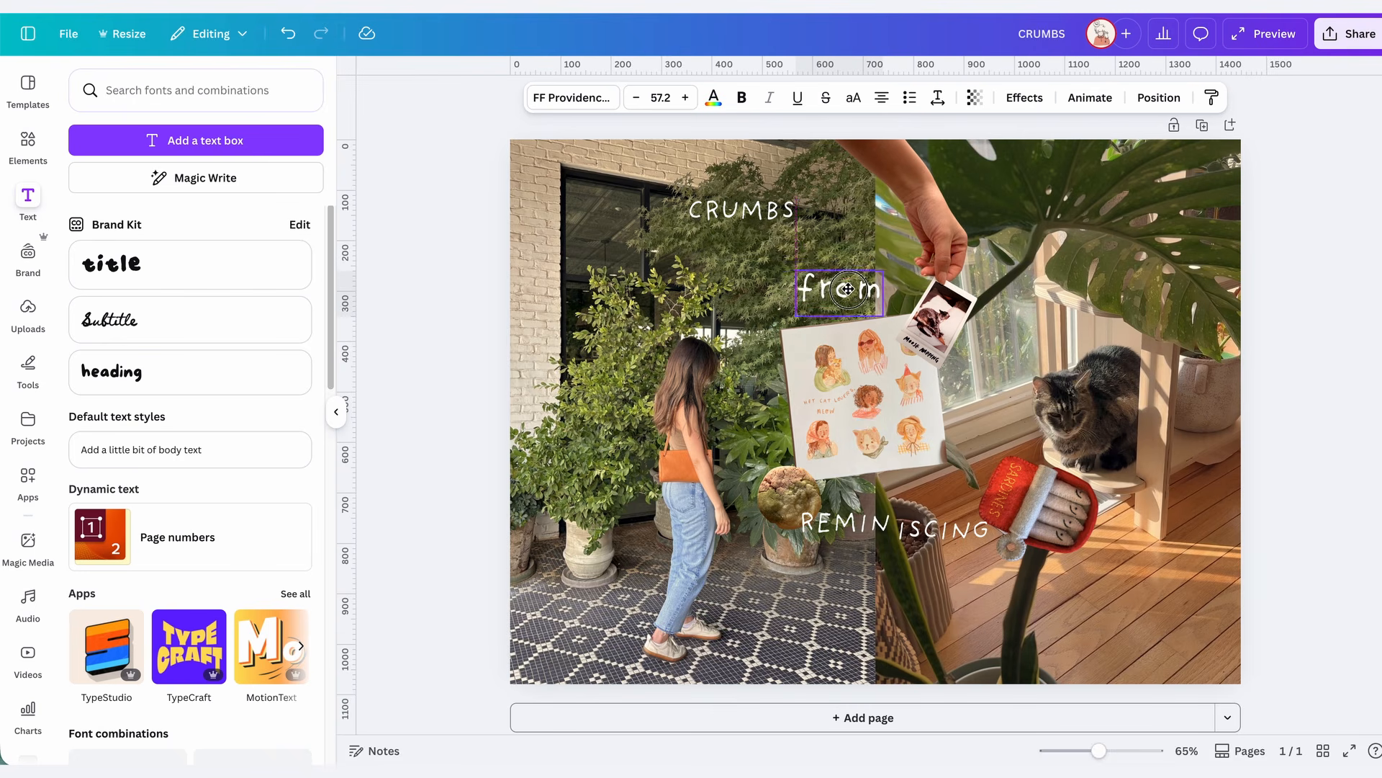
click(1309, 301)
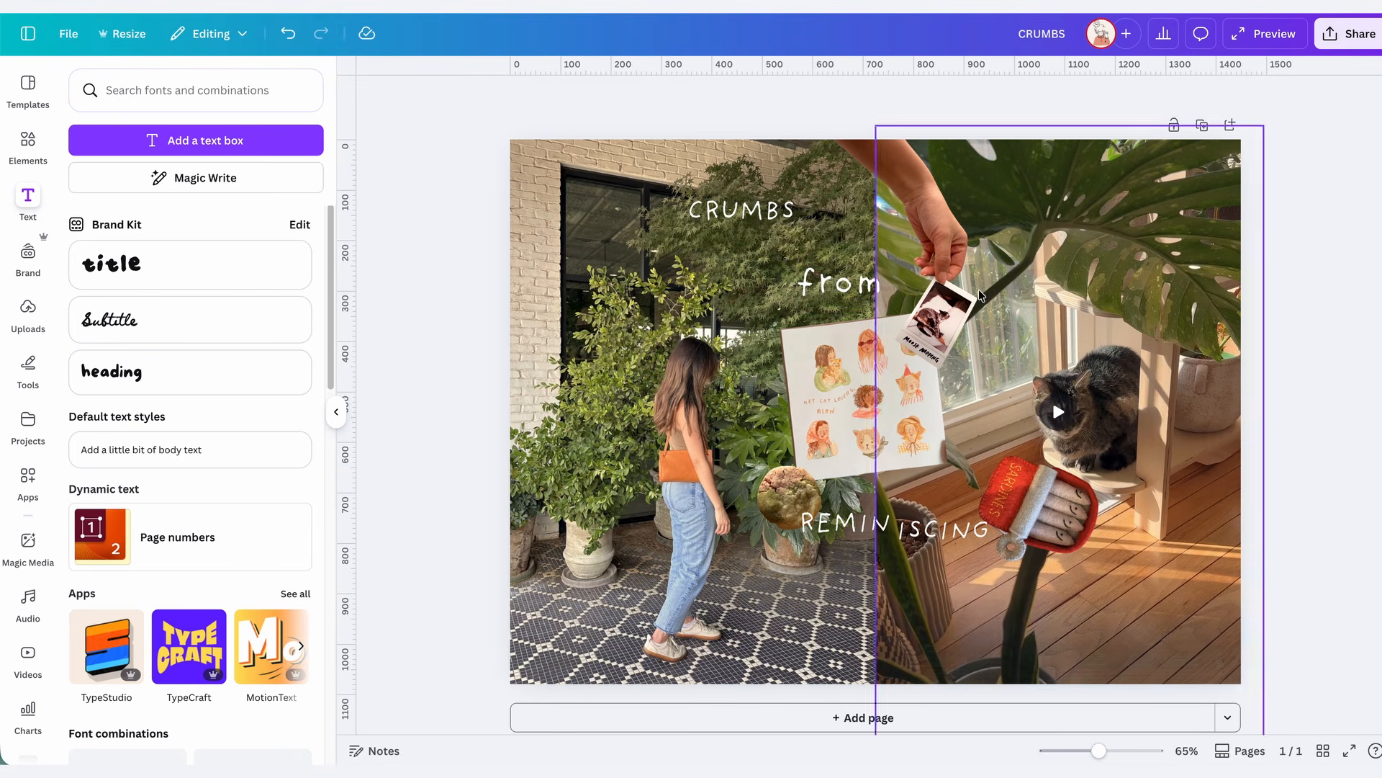
Curve the "from" text to -51, enlarge it to size 64.4 and tilt it slightly above the sketchbook cutout.
click(827, 301)
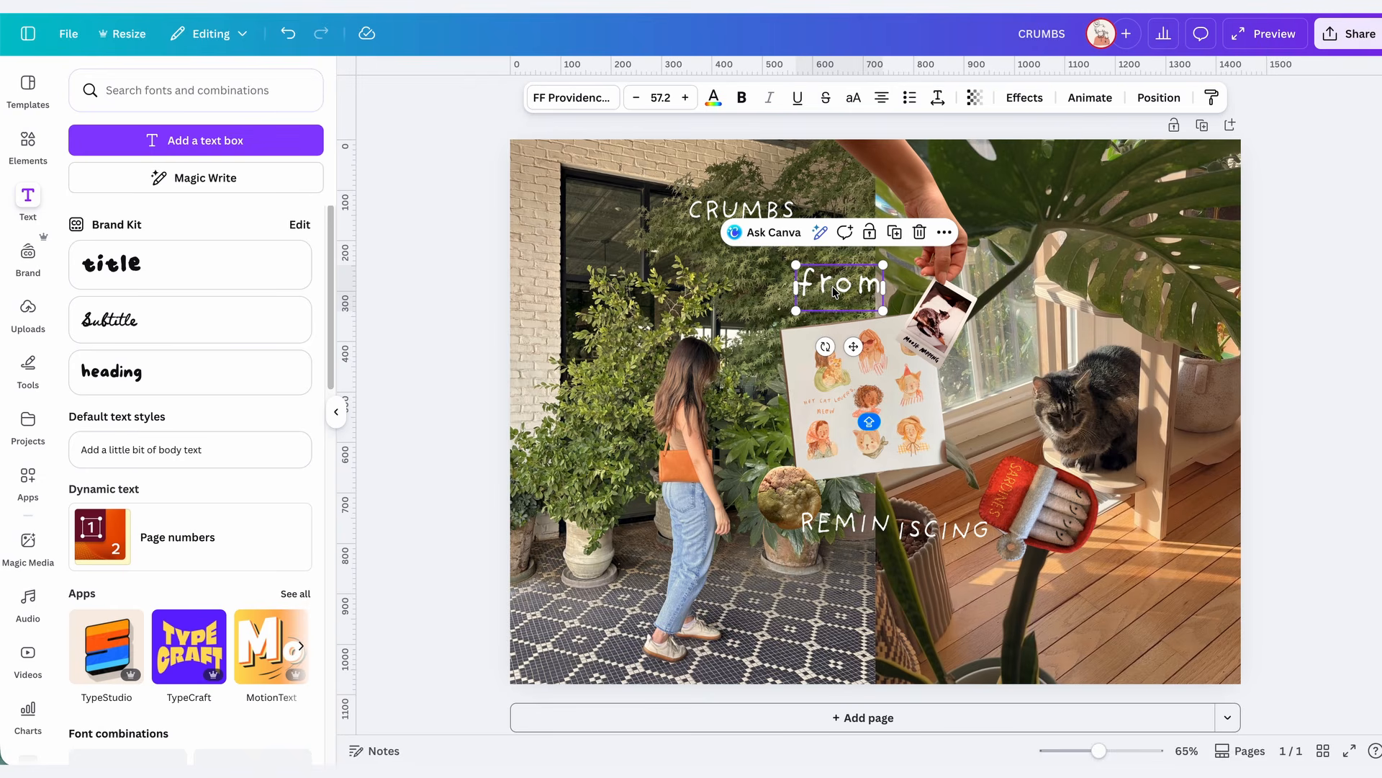
click(1009, 101)
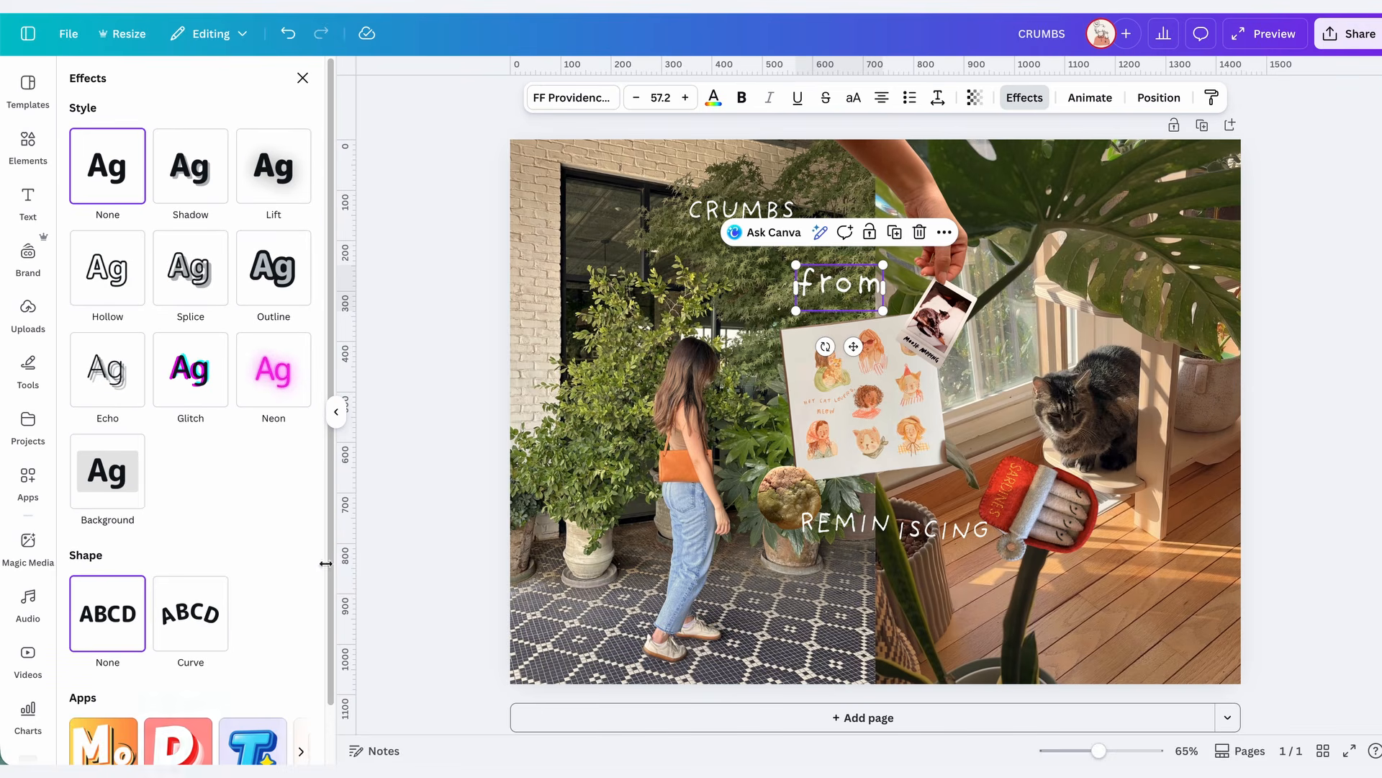
click(187, 636)
drag(199, 721, 108, 718)
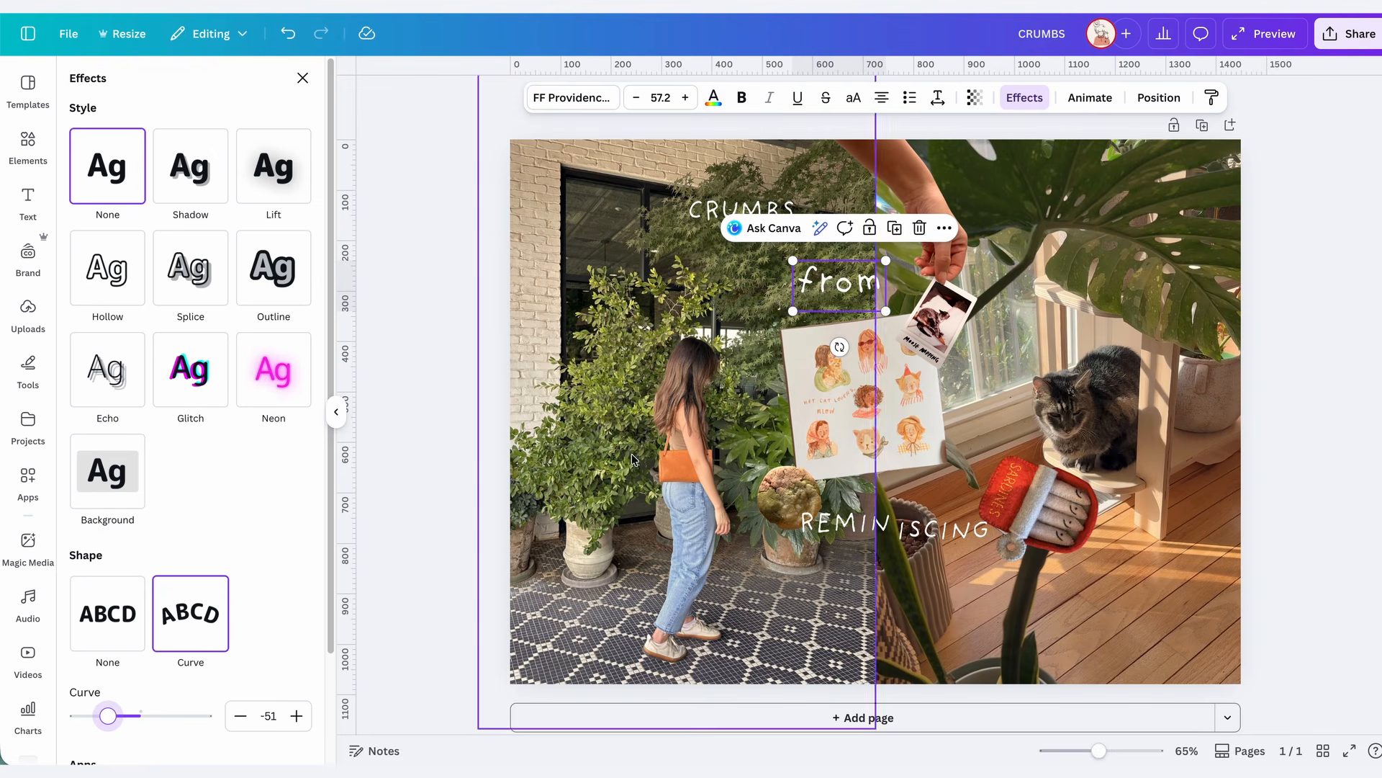
drag(886, 310, 900, 309)
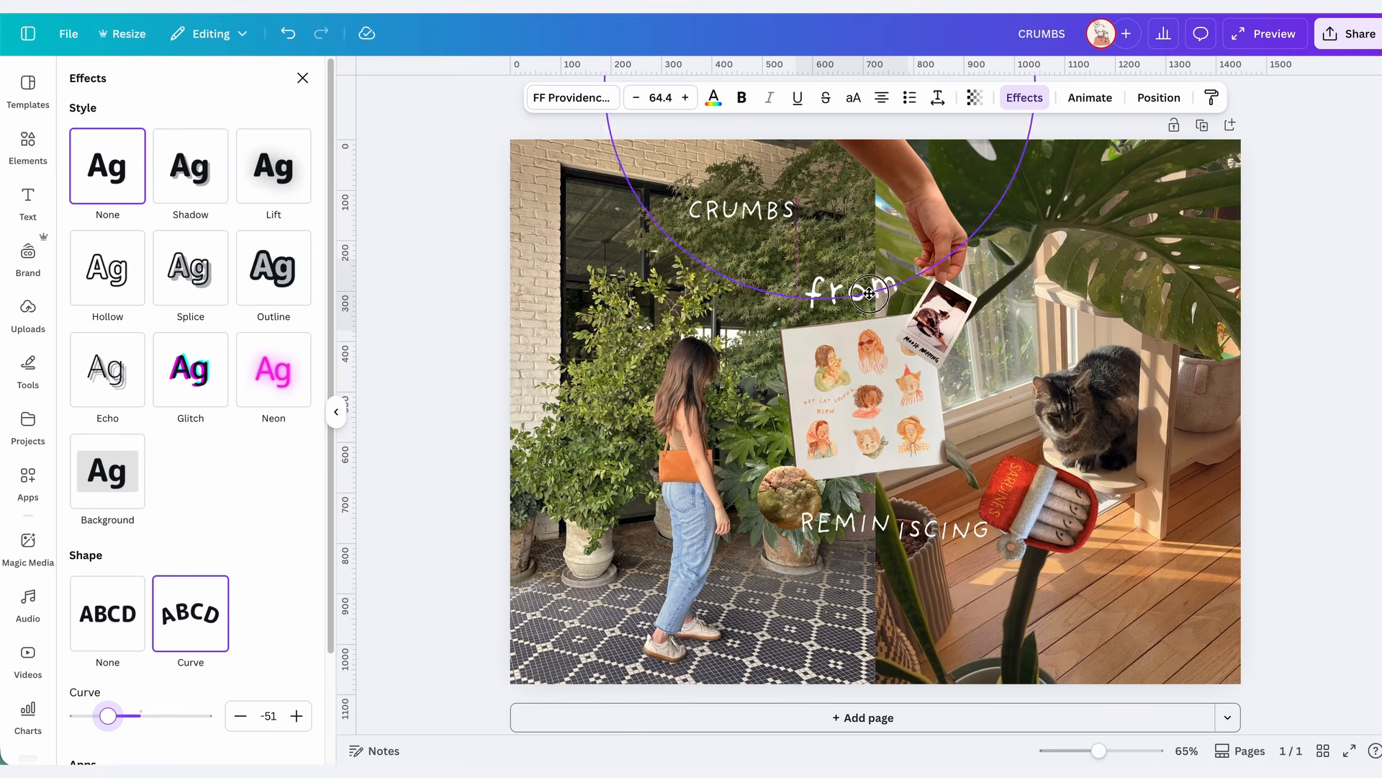
Move the "CRUMBS" text closer above "from", change its font to Cup Cakes and enlarge it to size 54.1.
click(708, 216)
drag(741, 213, 767, 251)
click(713, 100)
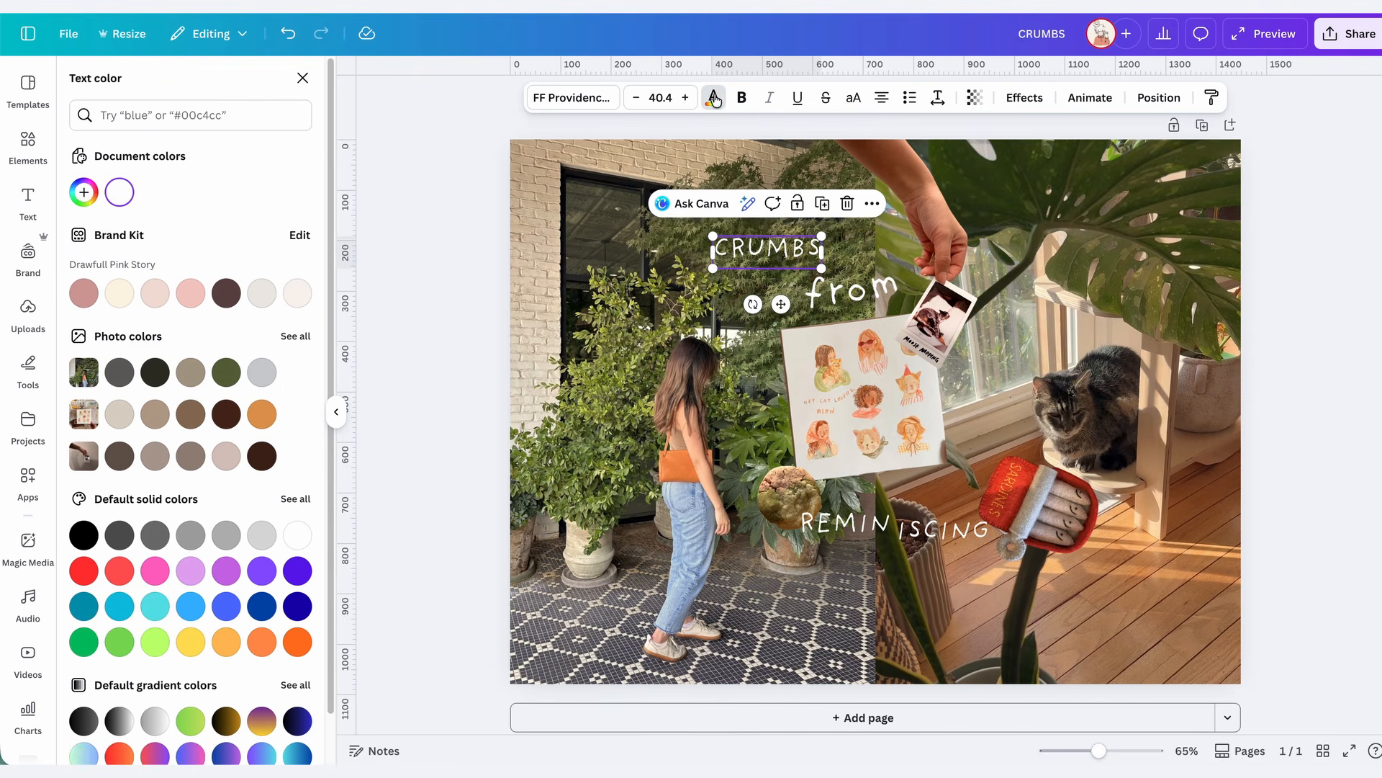
click(585, 99)
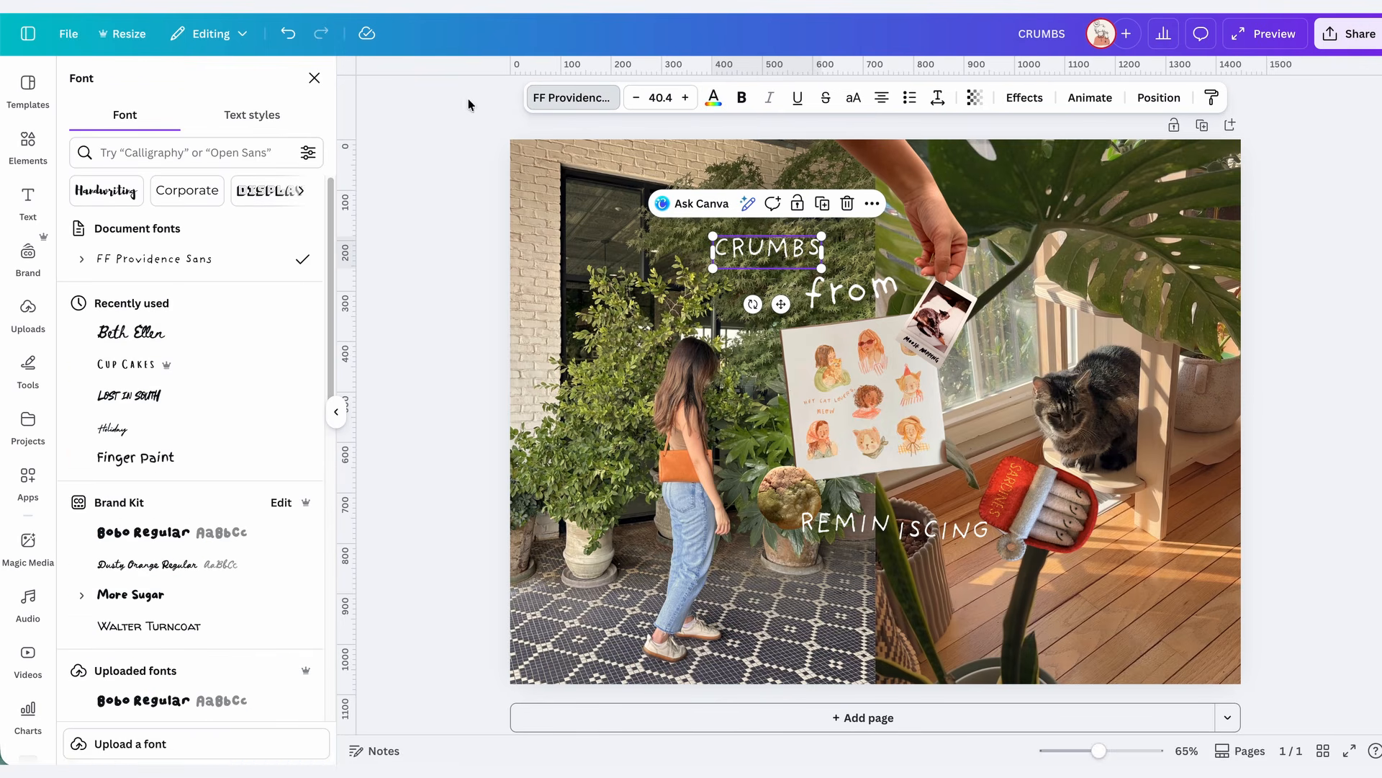
click(139, 367)
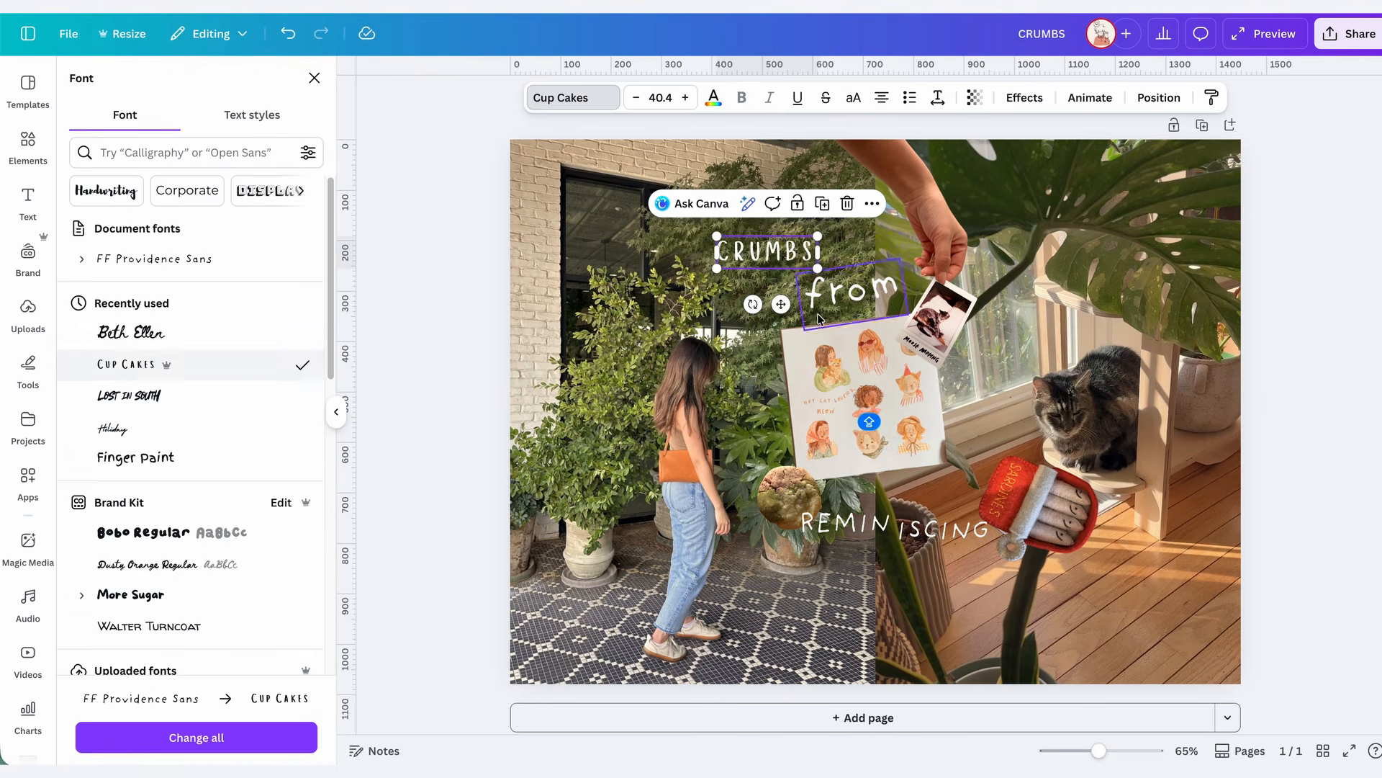
drag(820, 234, 855, 220)
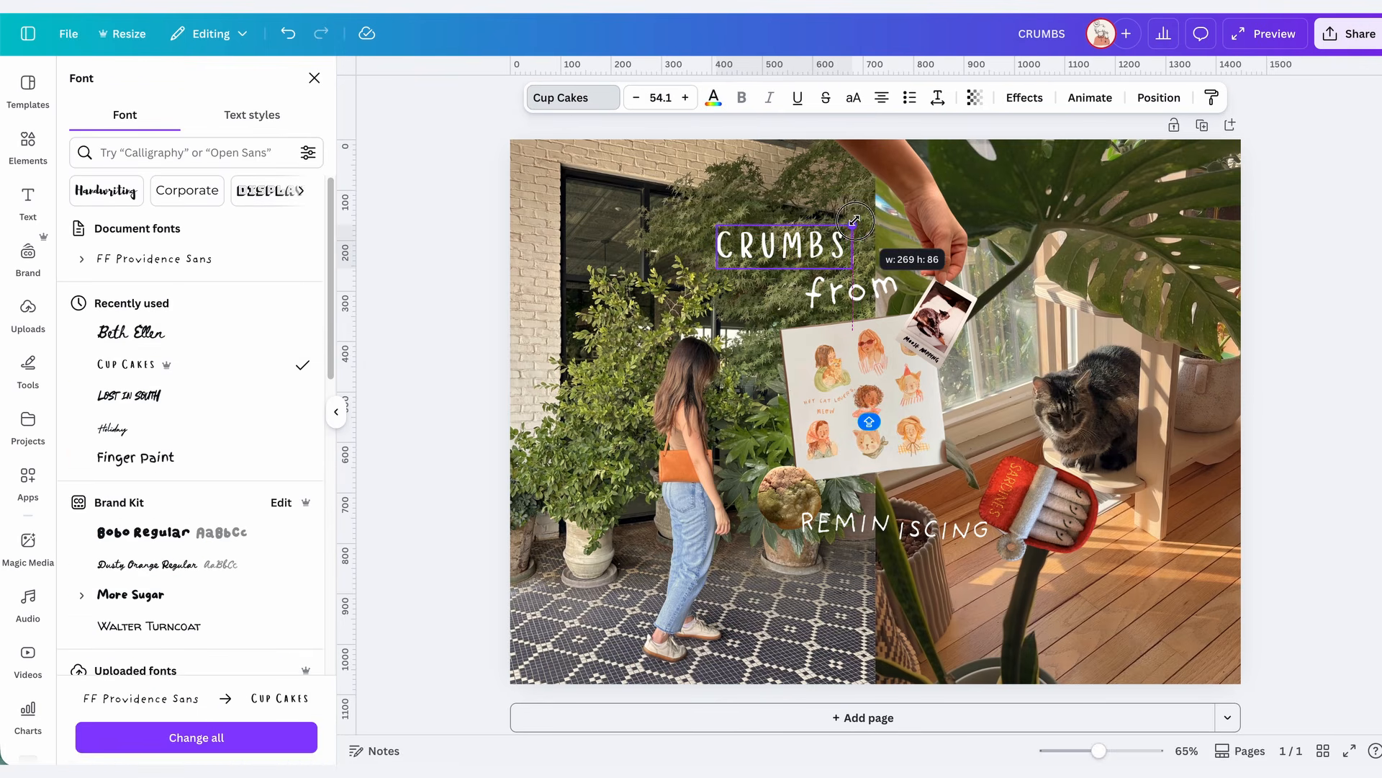
Browse the Handwriting fonts for an alternative for the "CRUMBS" text.
click(106, 201)
scroll(197, 403, down, 8)
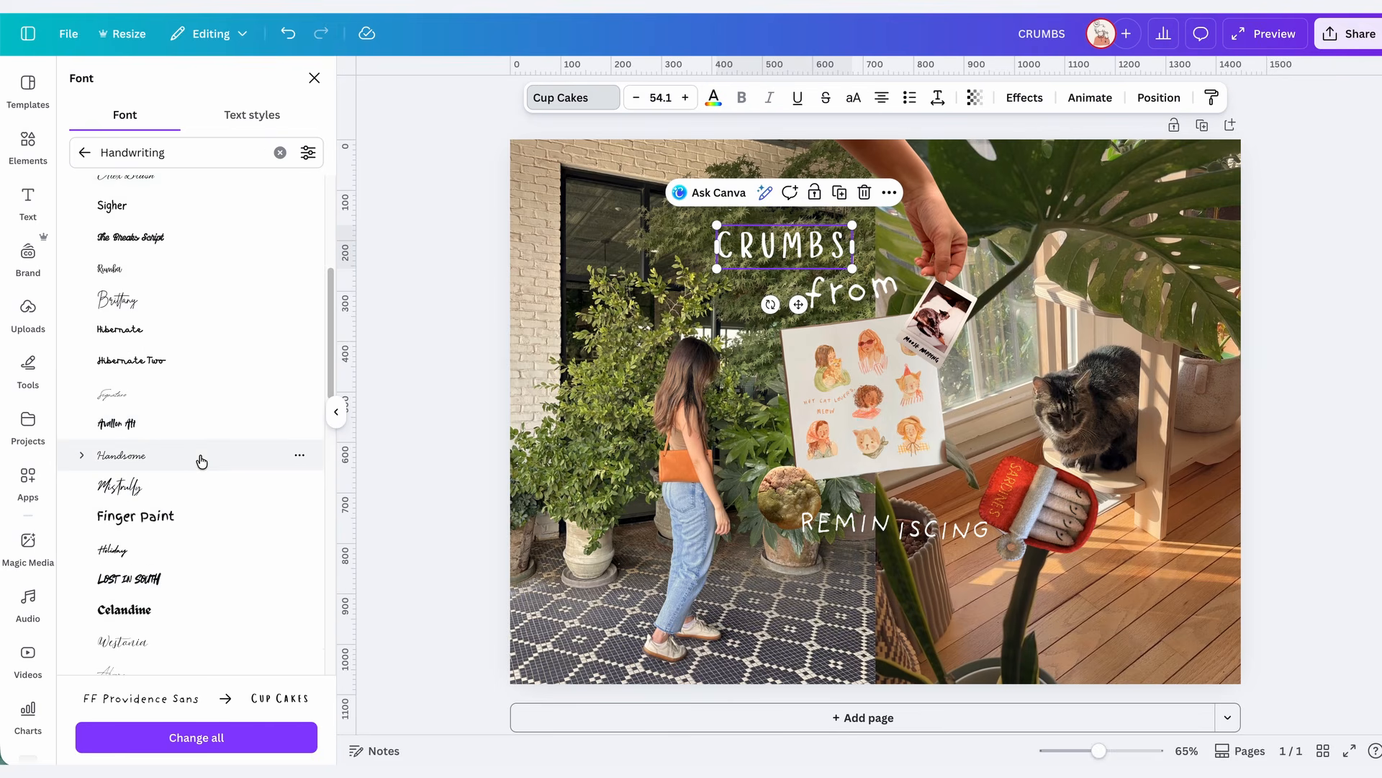
scroll(201, 461, down, 10)
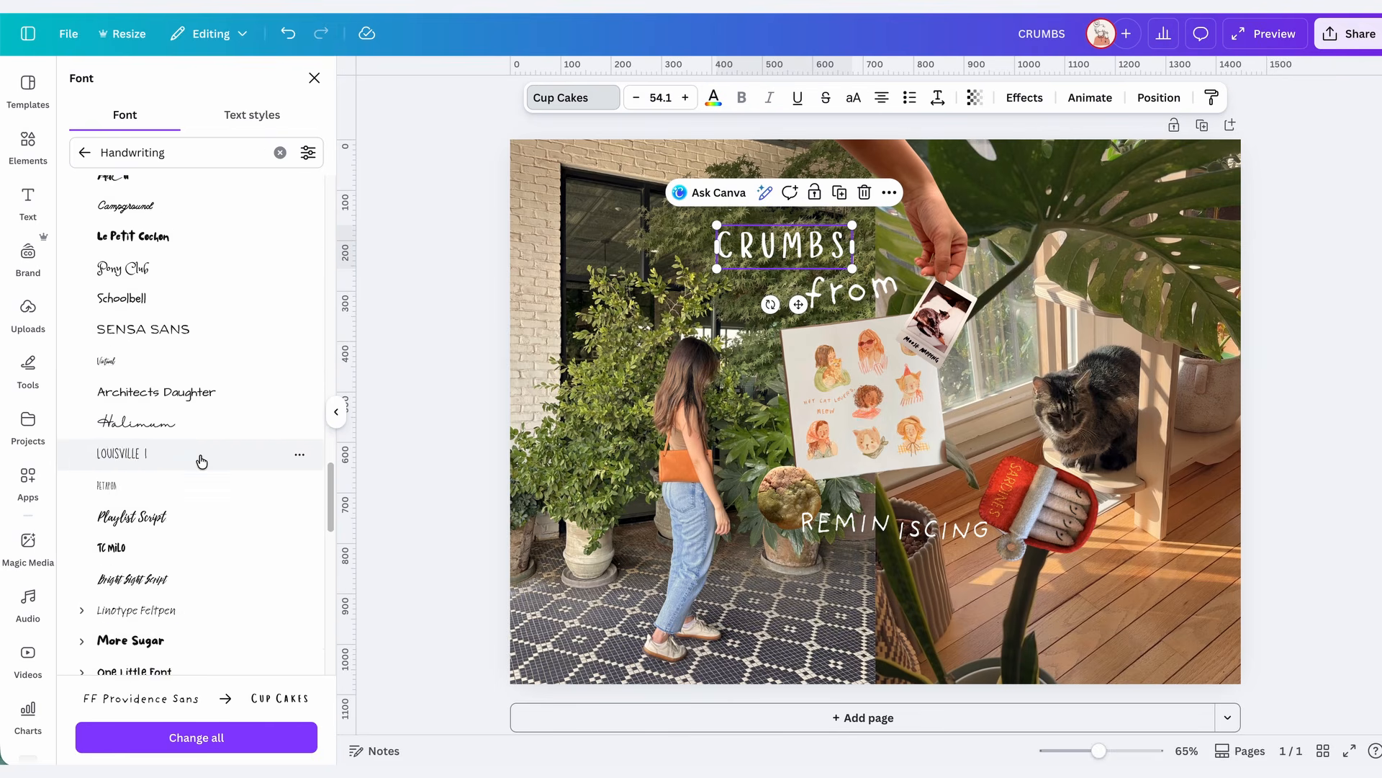
scroll(201, 461, down, 10)
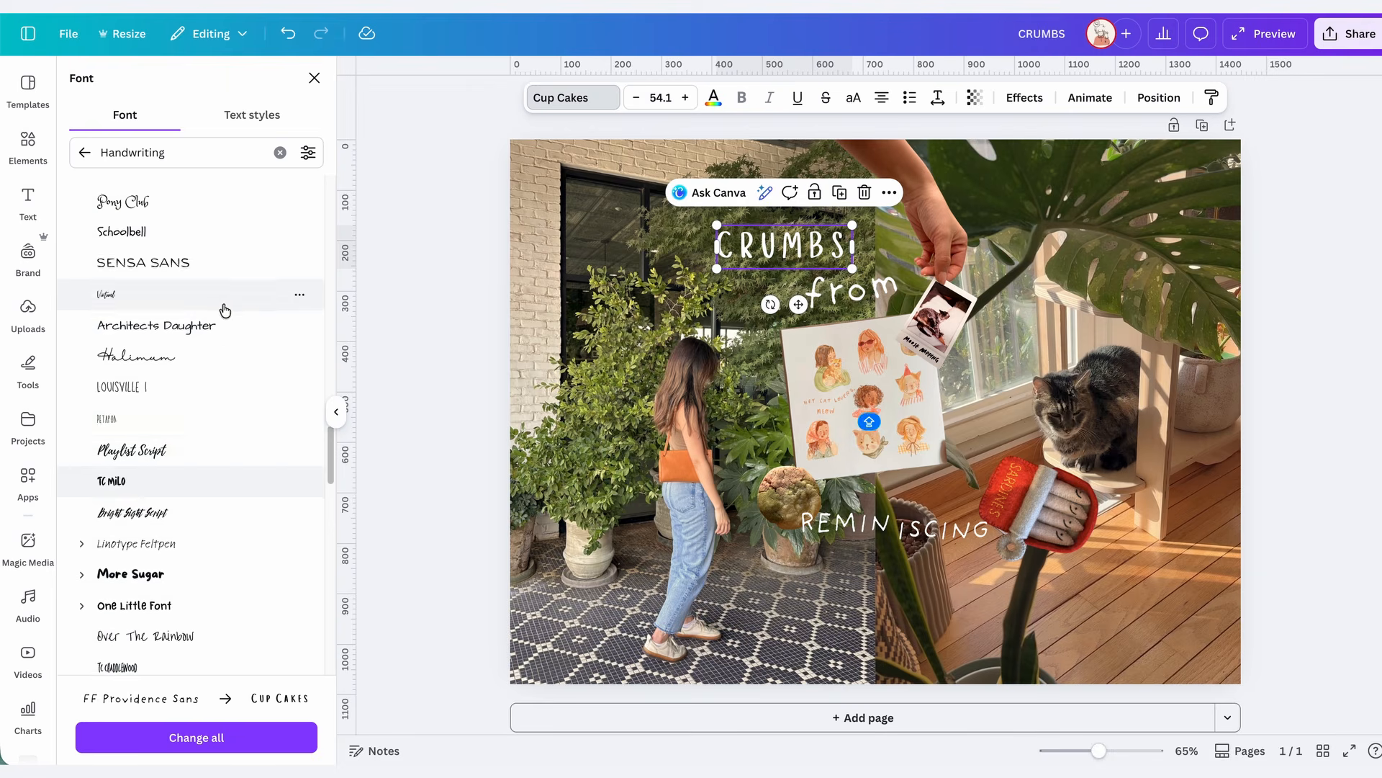
scroll(224, 504, up, 10)
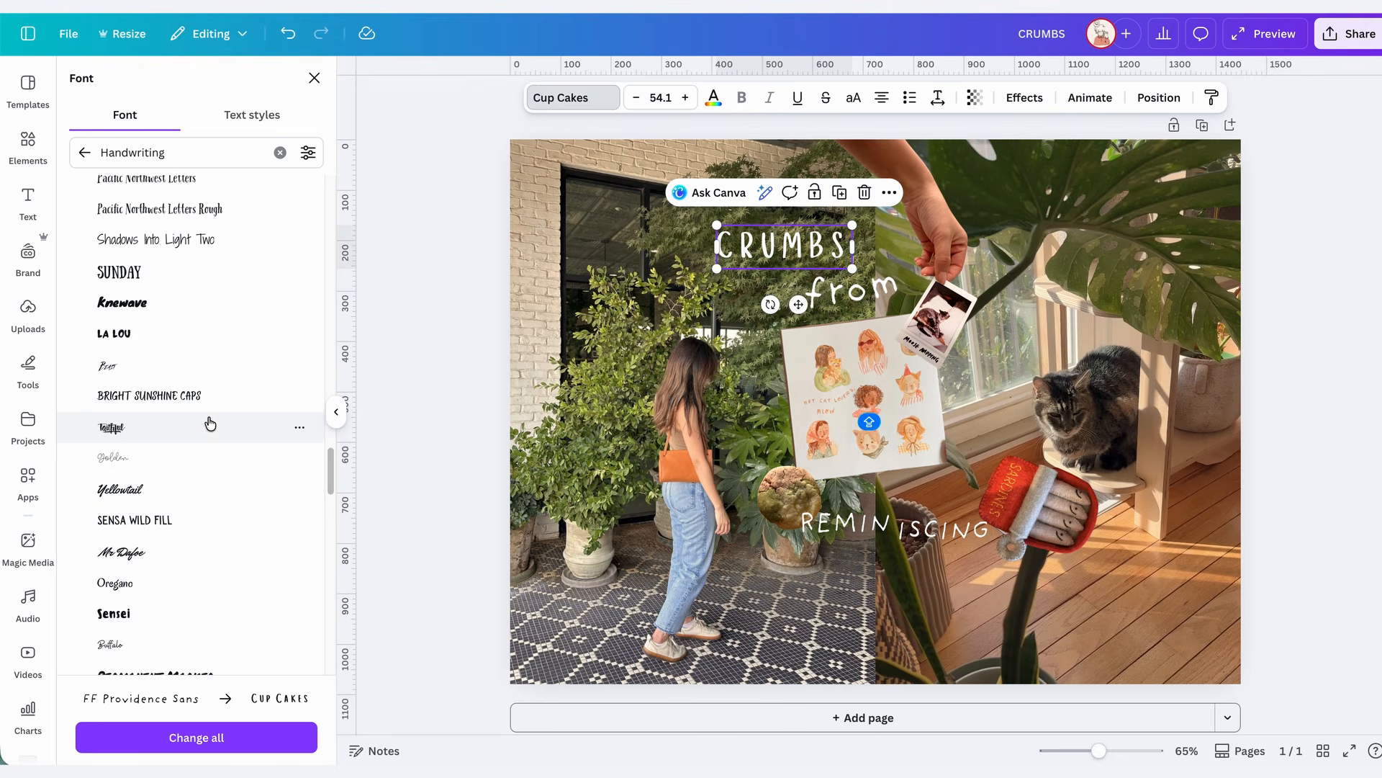
click(280, 153)
Curve the "CRUMBS" text to 44 and nudge it into place above "from".
click(769, 247)
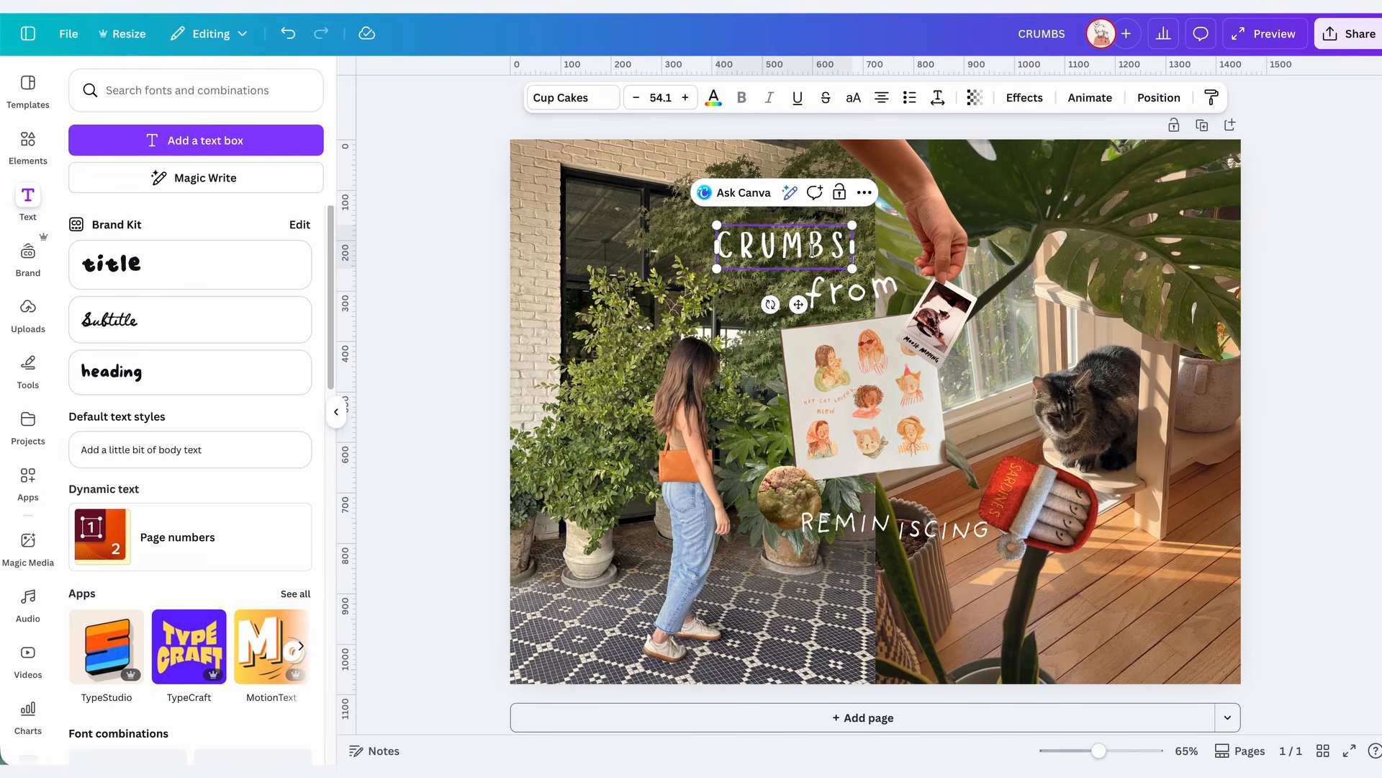
click(1025, 98)
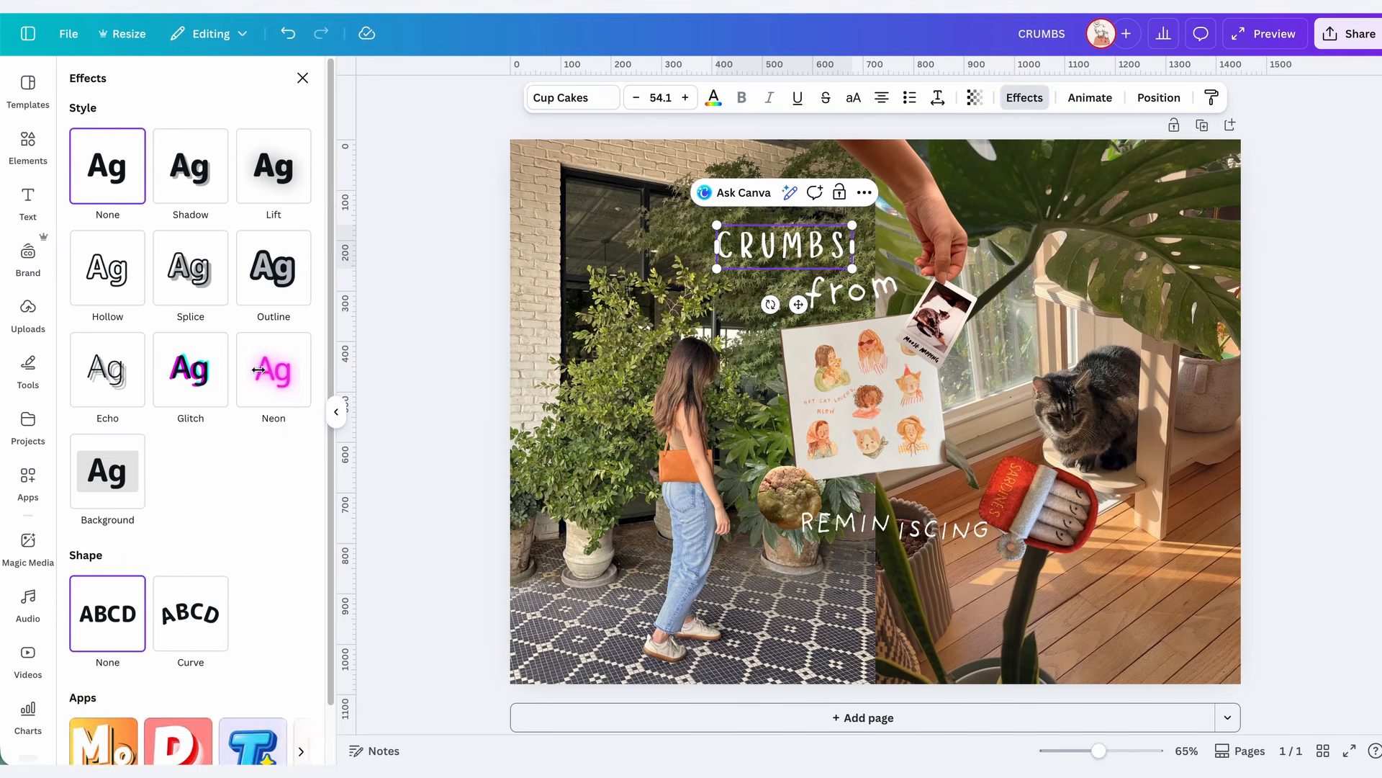
click(176, 611)
drag(176, 715, 170, 715)
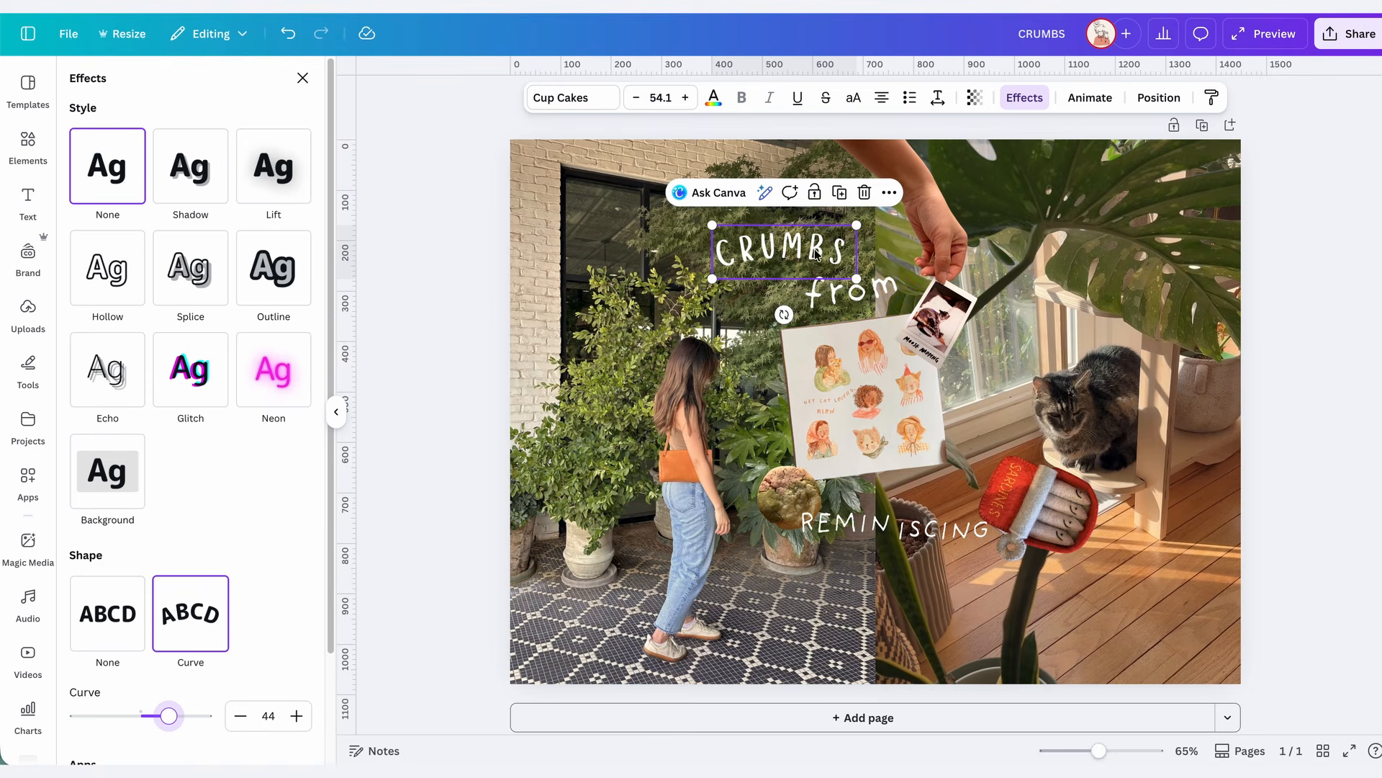
click(848, 291)
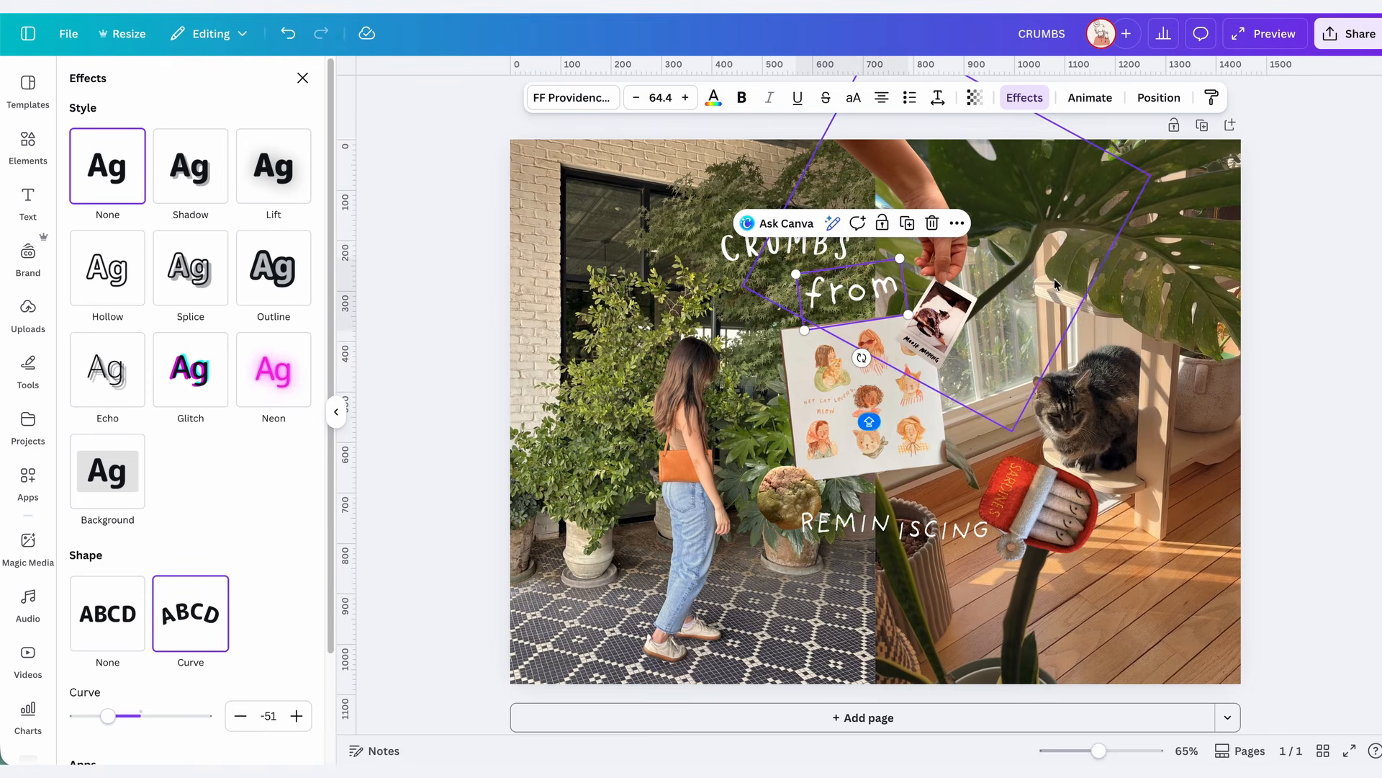
click(1177, 275)
Set the "REMIN" and "ISCING" texts to FF Providence Sans Bold, enlarge them to size 64 and place them below the cookie cutout.
click(843, 524)
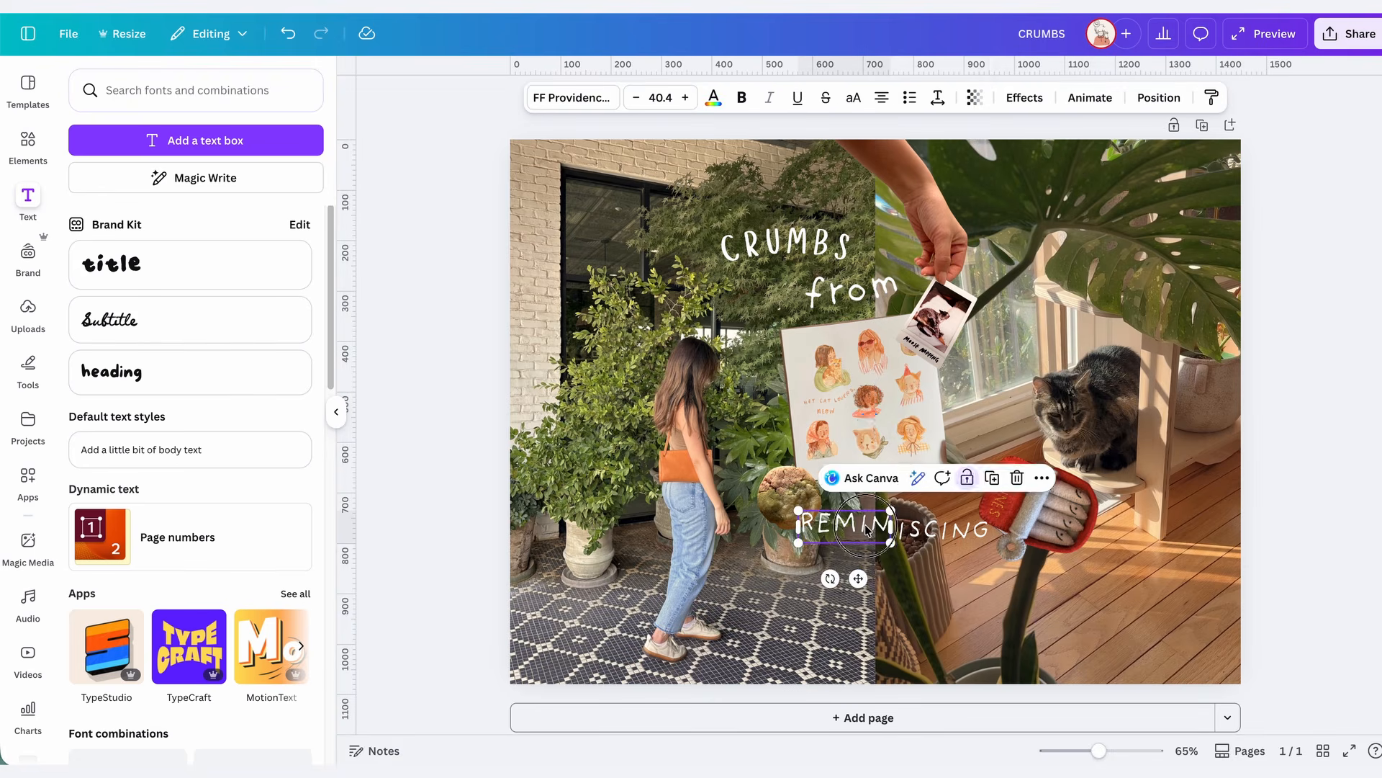
shift+click(967, 534)
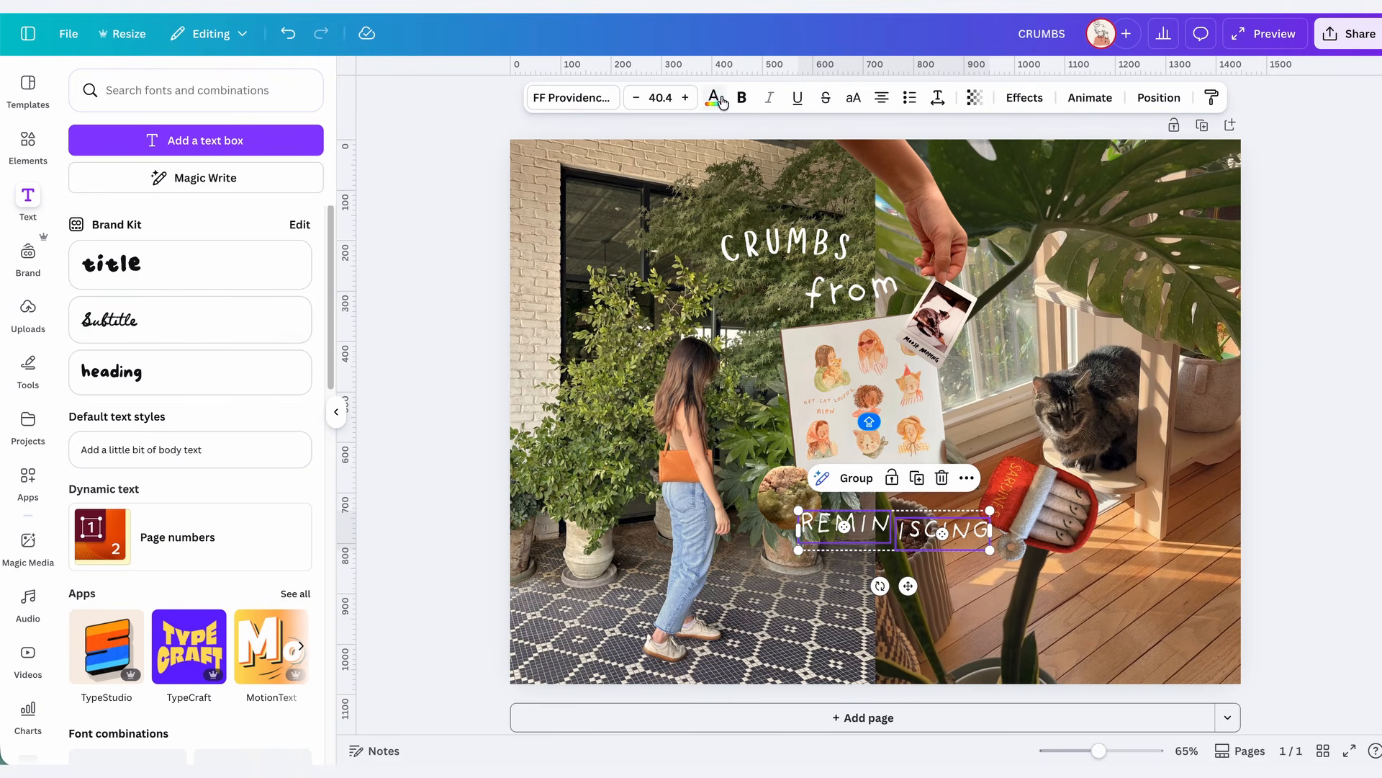
click(578, 99)
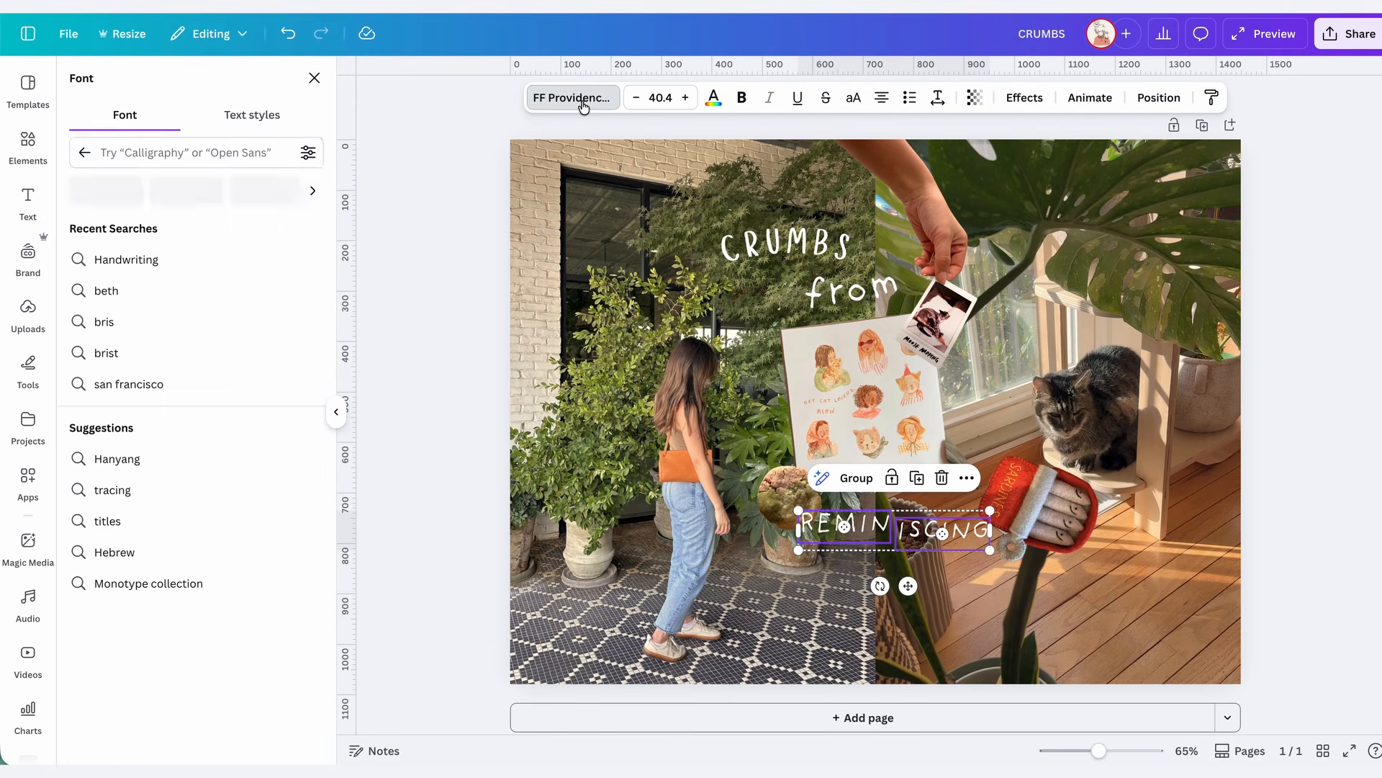
click(86, 153)
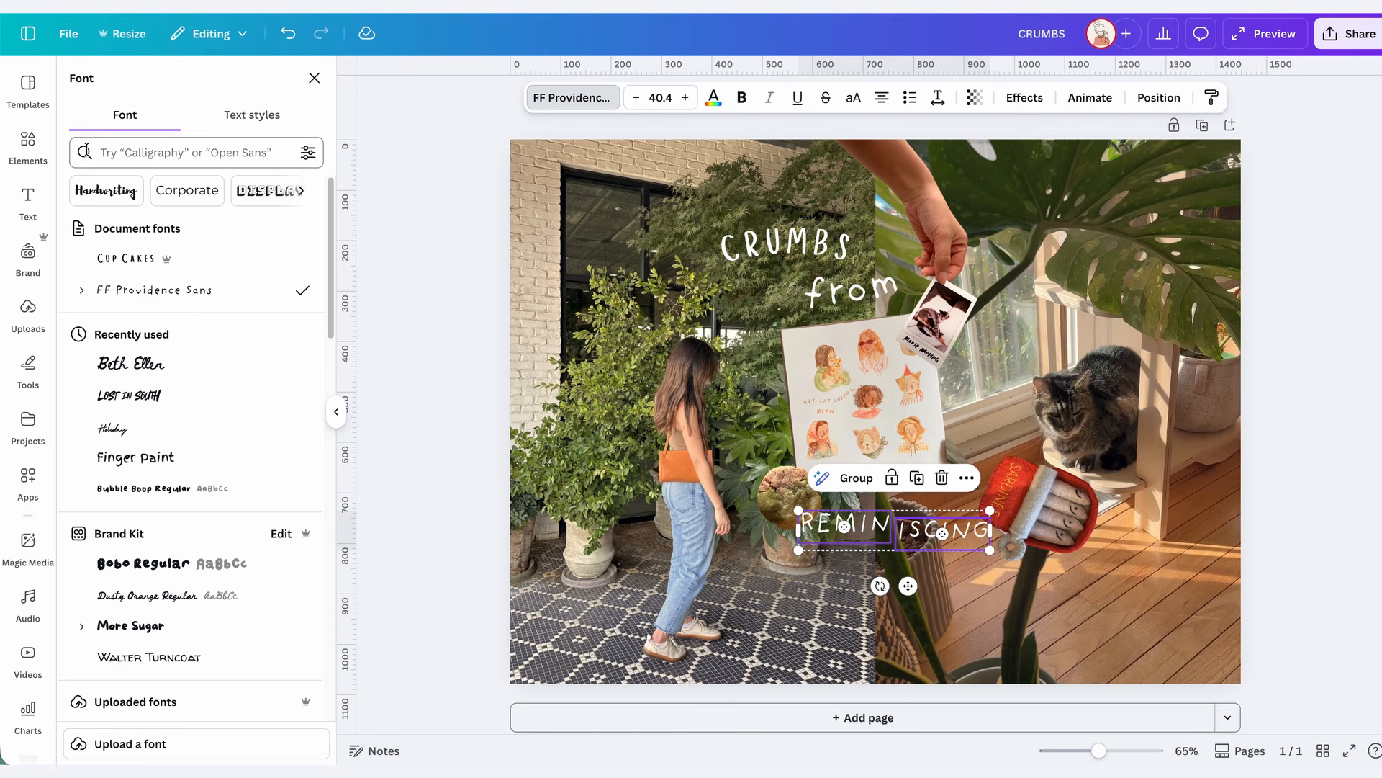
click(84, 291)
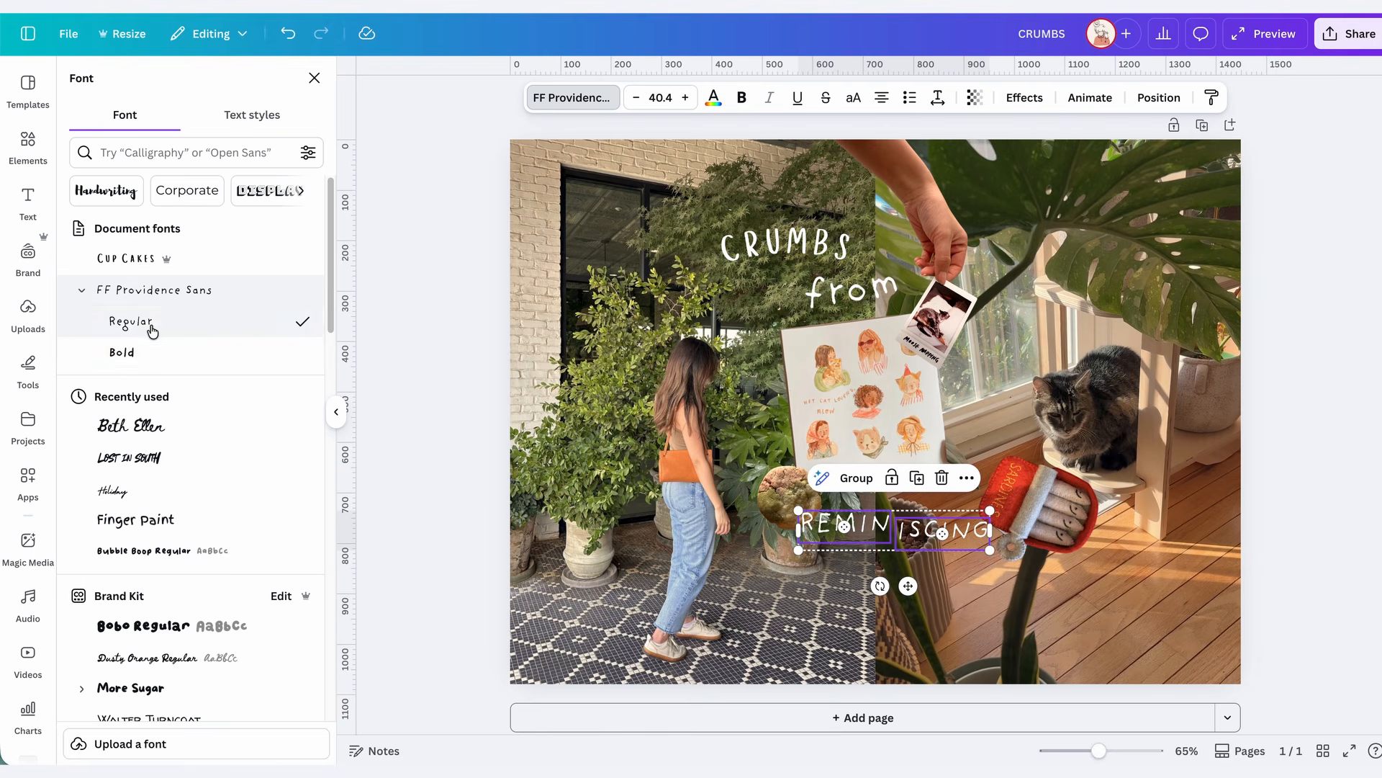
click(150, 357)
drag(798, 510, 730, 497)
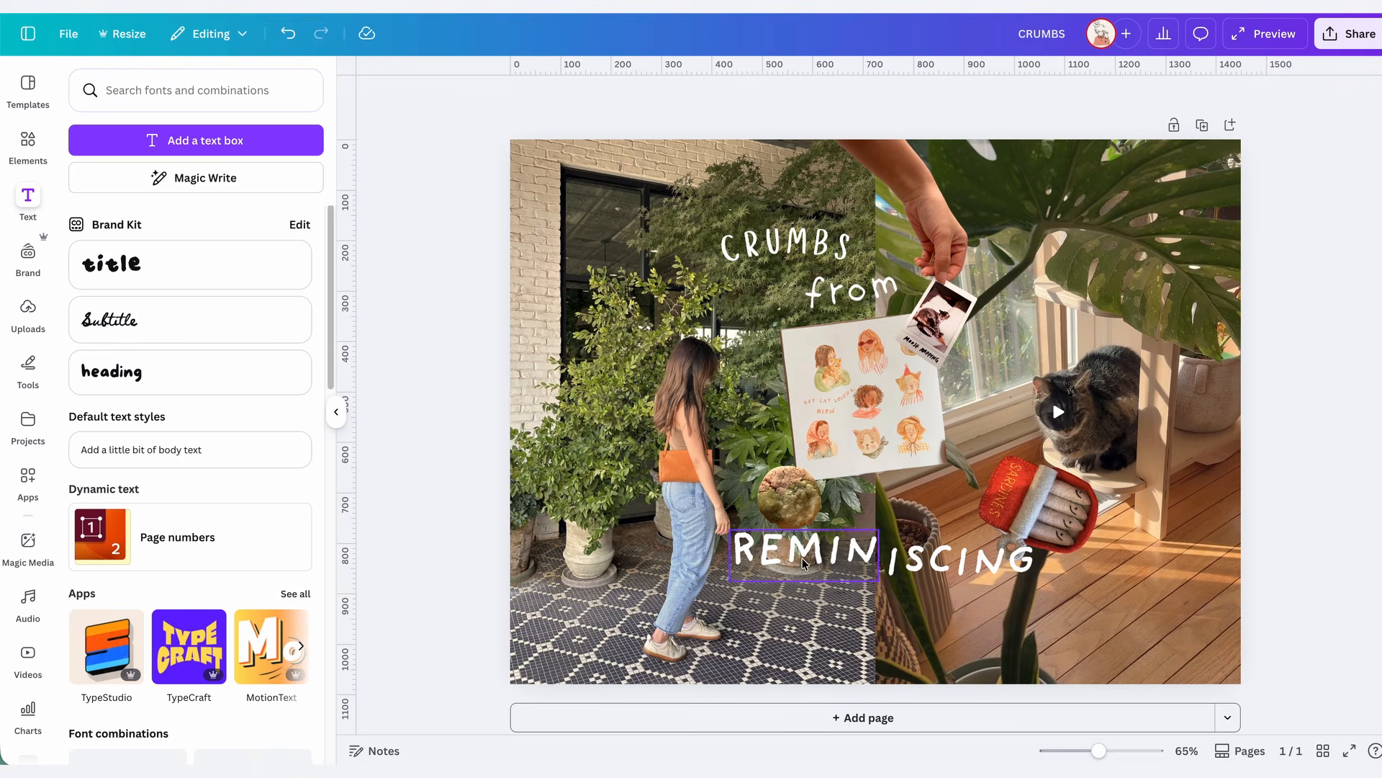
Bend the "REMIN" text into a downward-sagging curve with a negative curve value.
click(1022, 97)
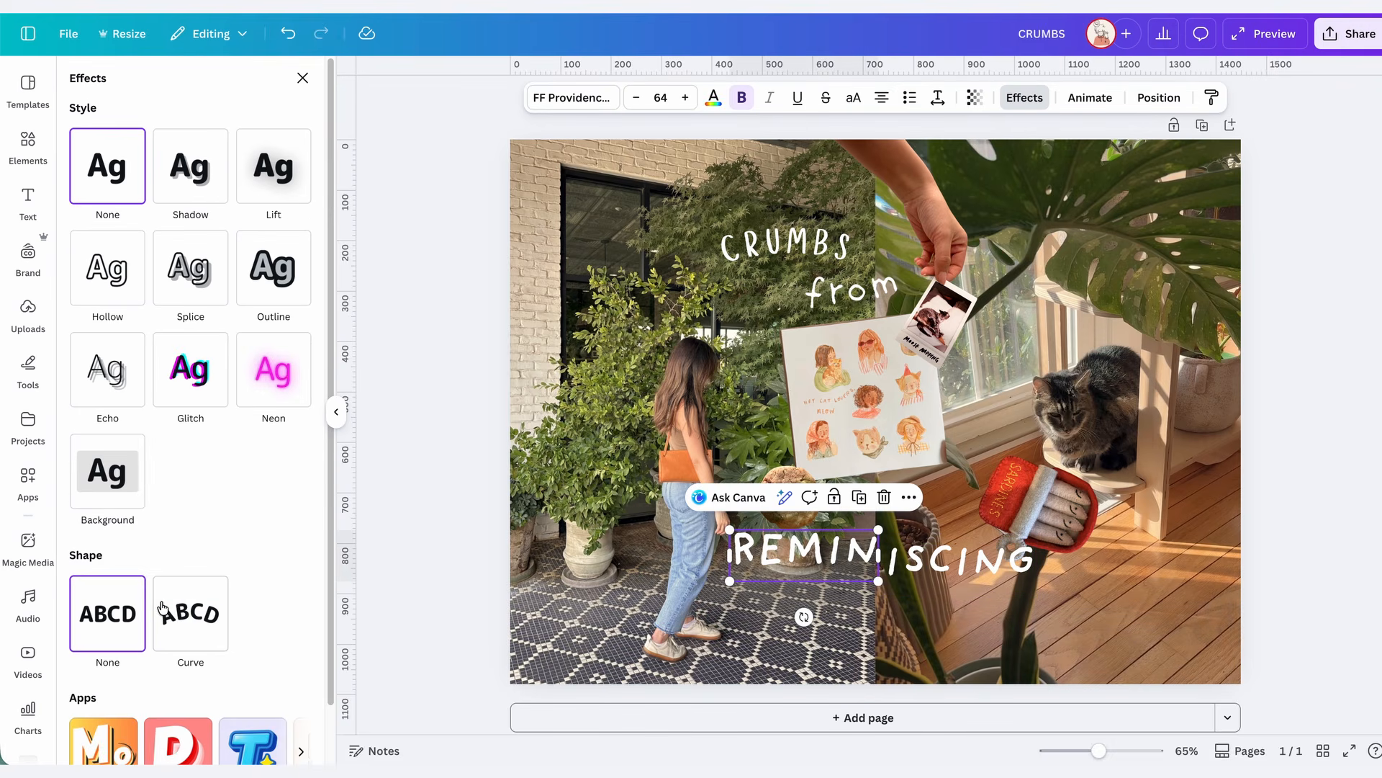
click(163, 609)
drag(199, 724, 101, 715)
Move "ISCING" directly against "REMIN", curve it to 42 and tilt it clockwise so both parts form one wavy word.
drag(976, 556, 937, 544)
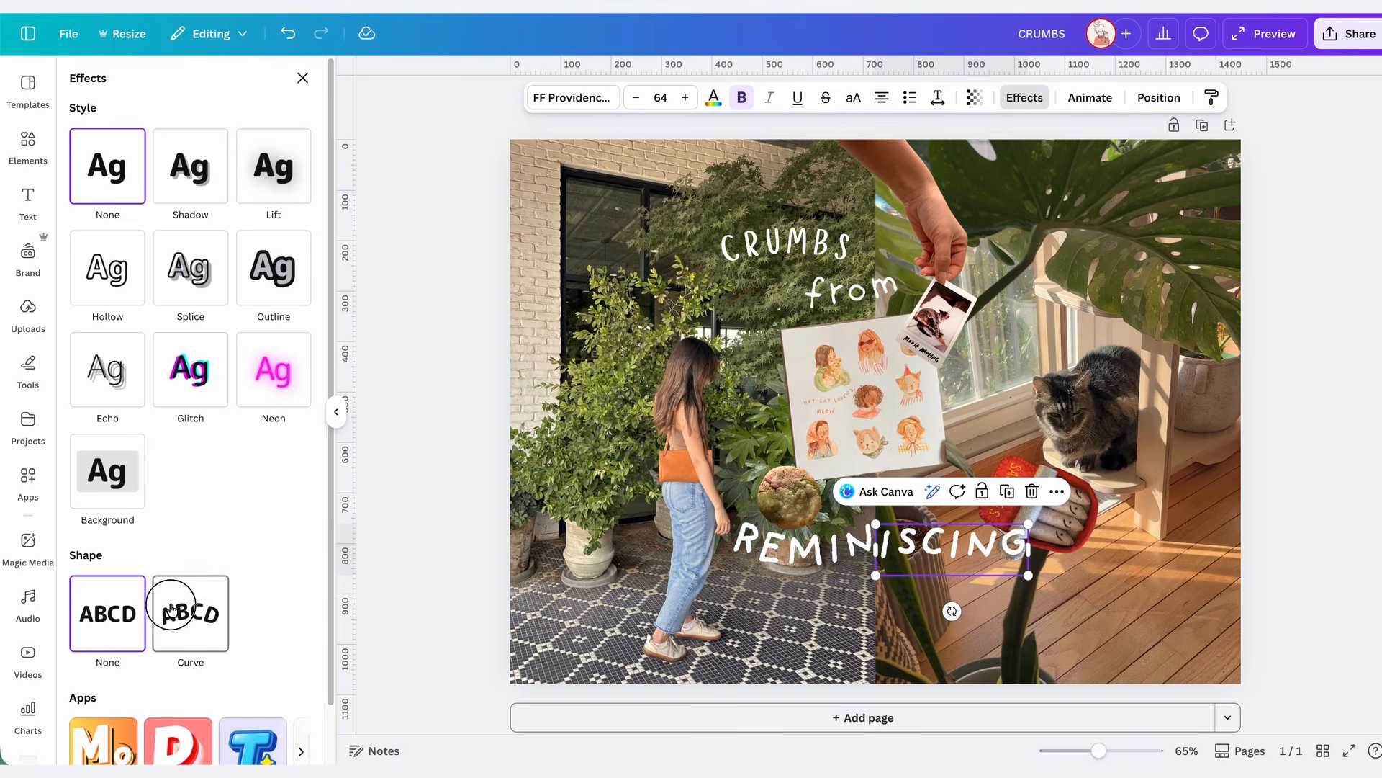
click(180, 639)
drag(194, 720, 167, 715)
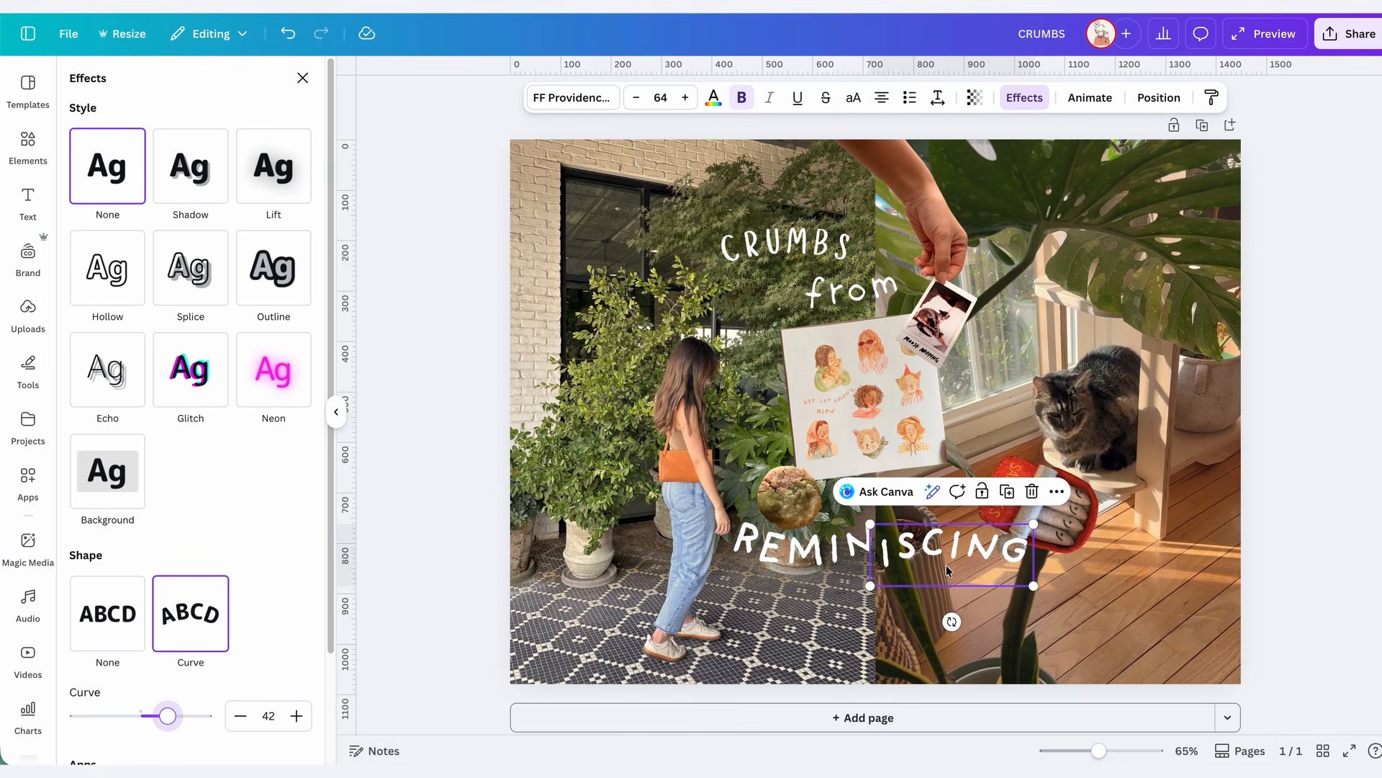
drag(945, 635, 936, 641)
drag(976, 567, 967, 561)
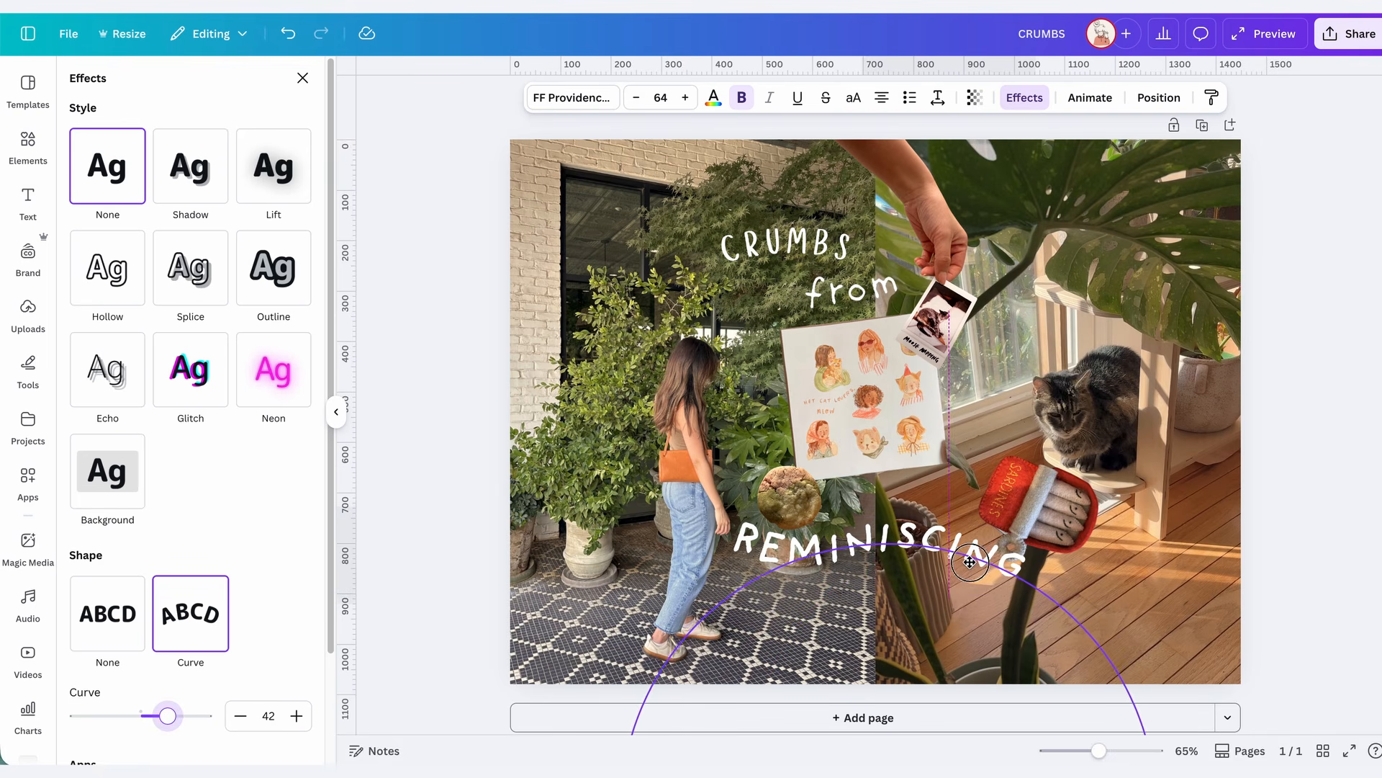
Enlarge the "REMIN" and "ISCING" texts together to size 69.5 and nudge them slightly down below the cookie cutout.
shift+click(834, 566)
drag(1035, 505, 1060, 496)
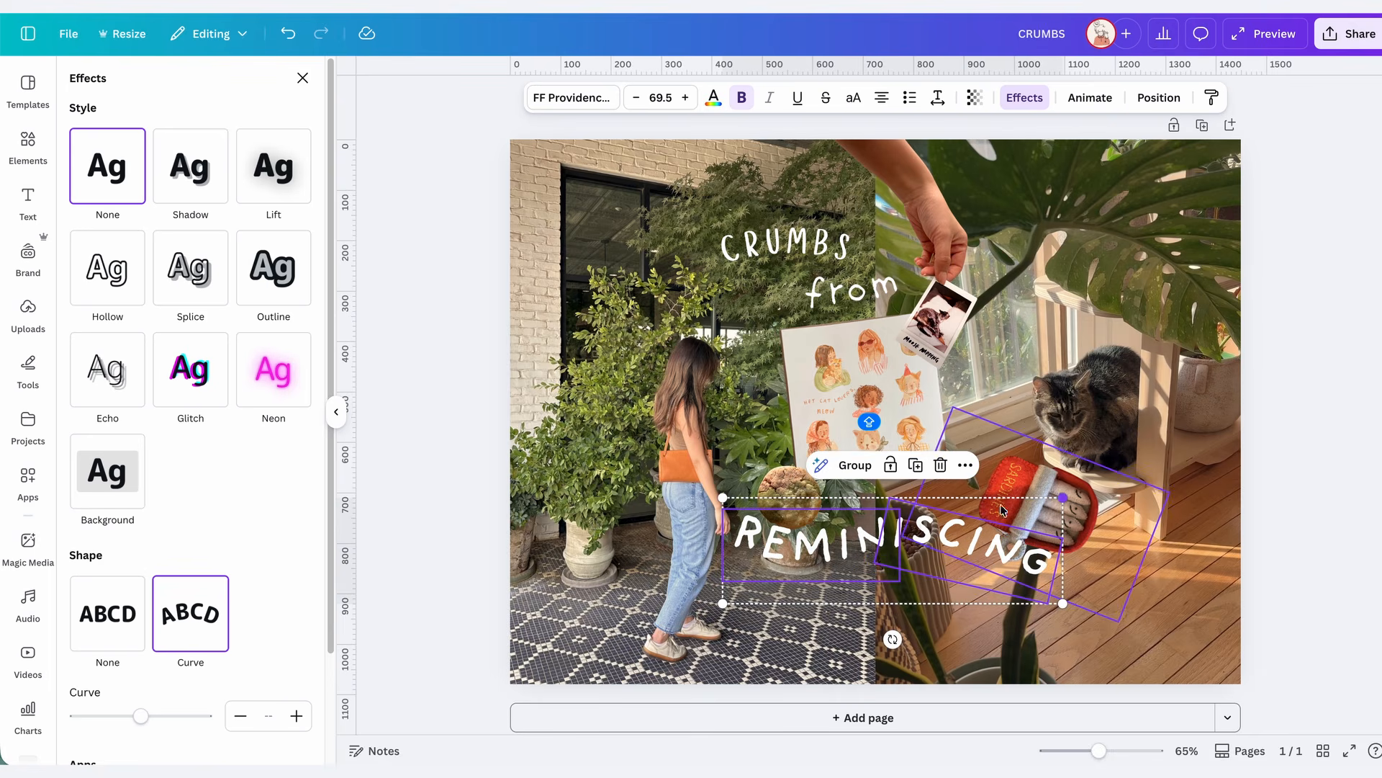
drag(921, 530, 914, 535)
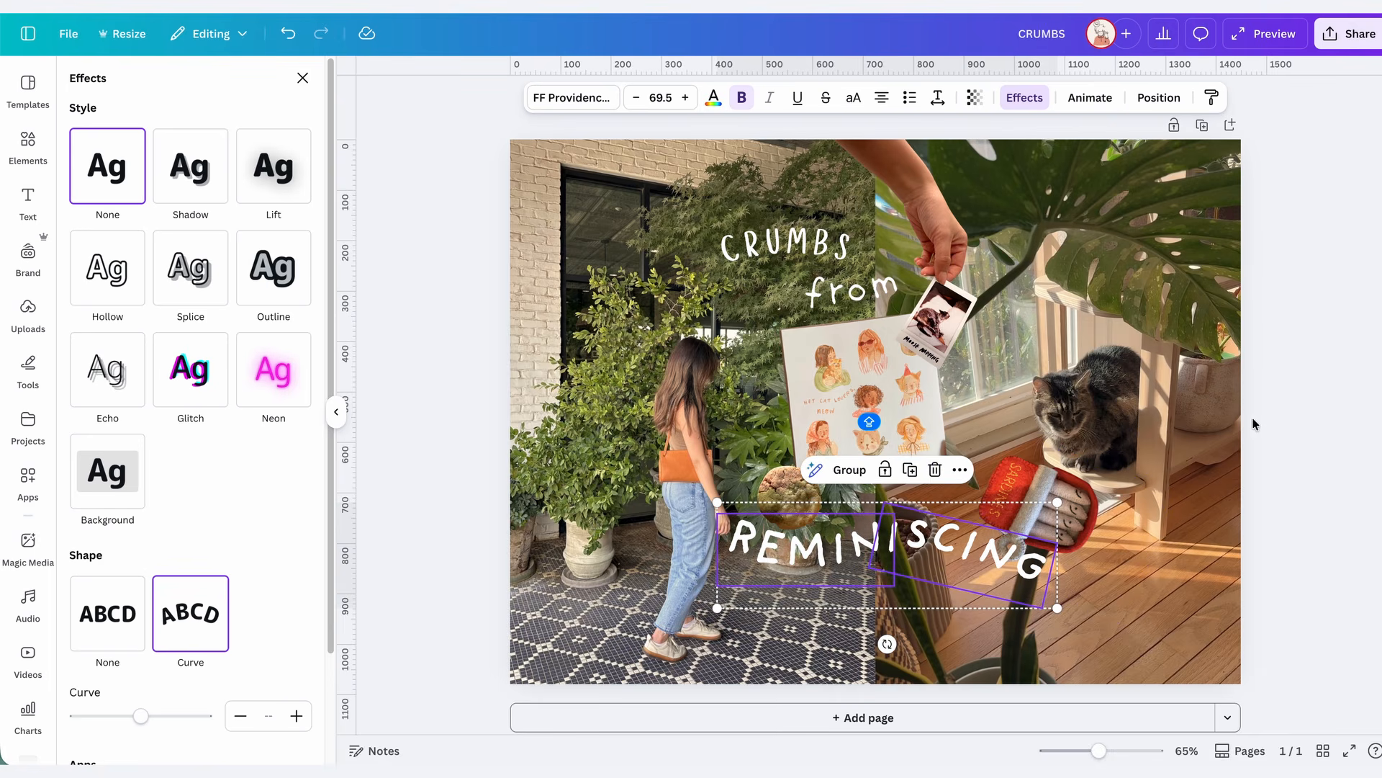
Change the color of the "REMIN" and "ISCING" texts to the custom pale yellow #FFF5BE.
click(713, 99)
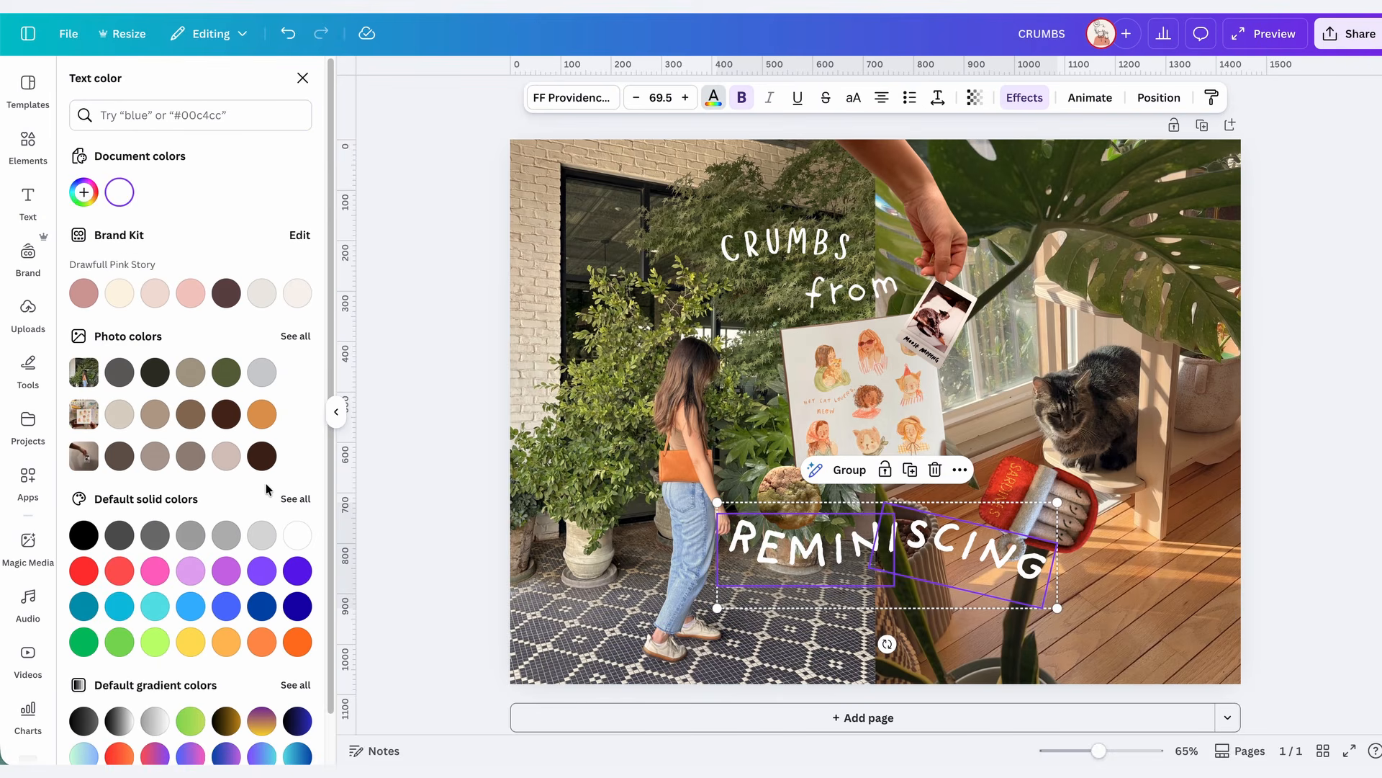
click(82, 193)
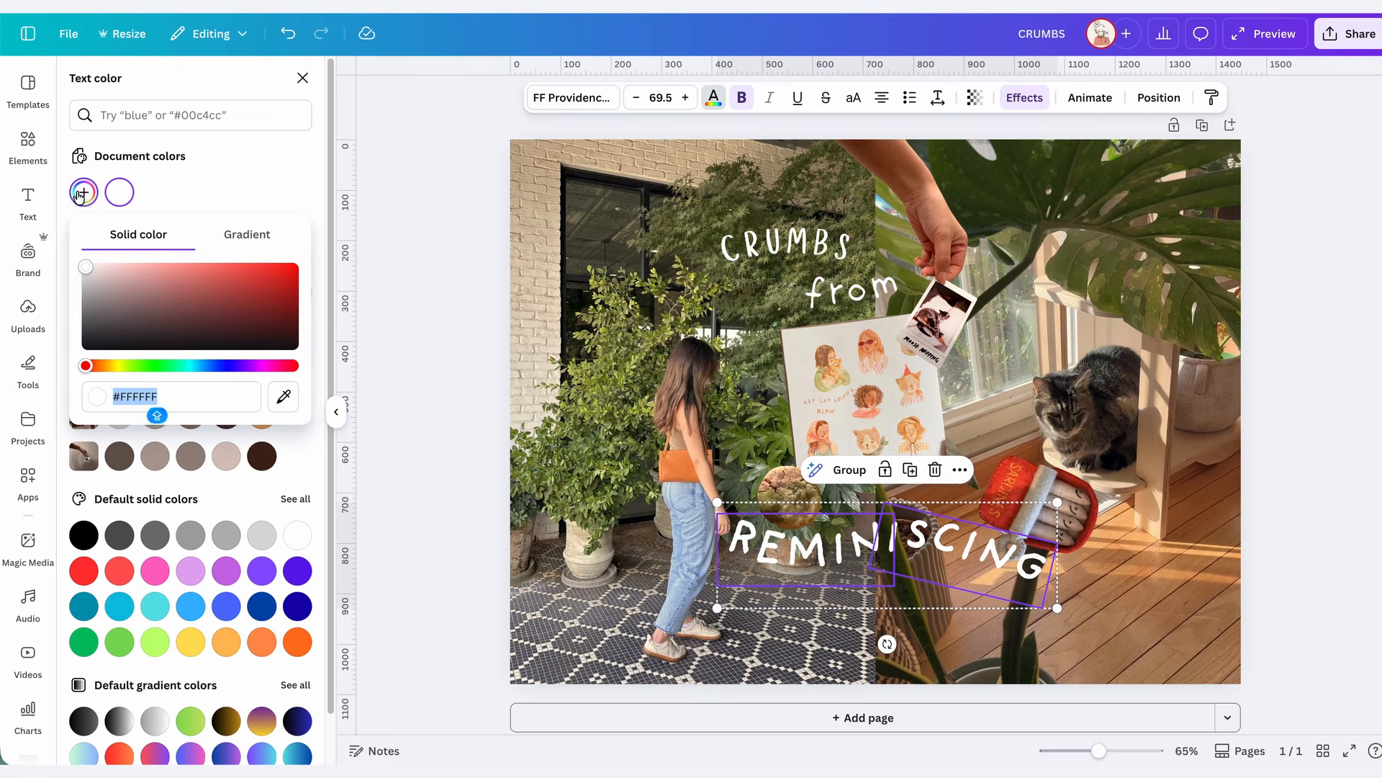
click(115, 367)
drag(93, 286, 138, 238)
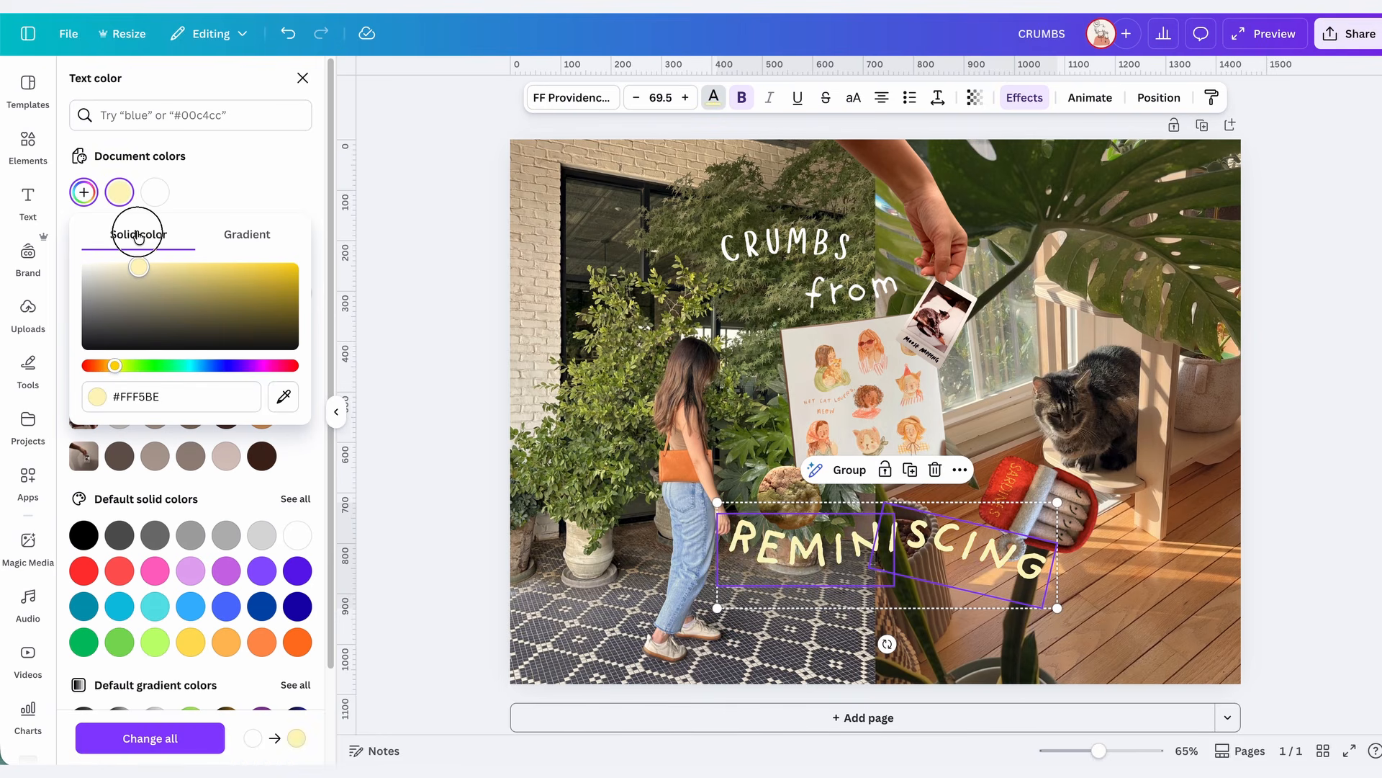
Add the translucent tape strip from the recently used elements, shrink it, rotate it almost vertical and place it over the illustrated print's right edge.
click(1285, 385)
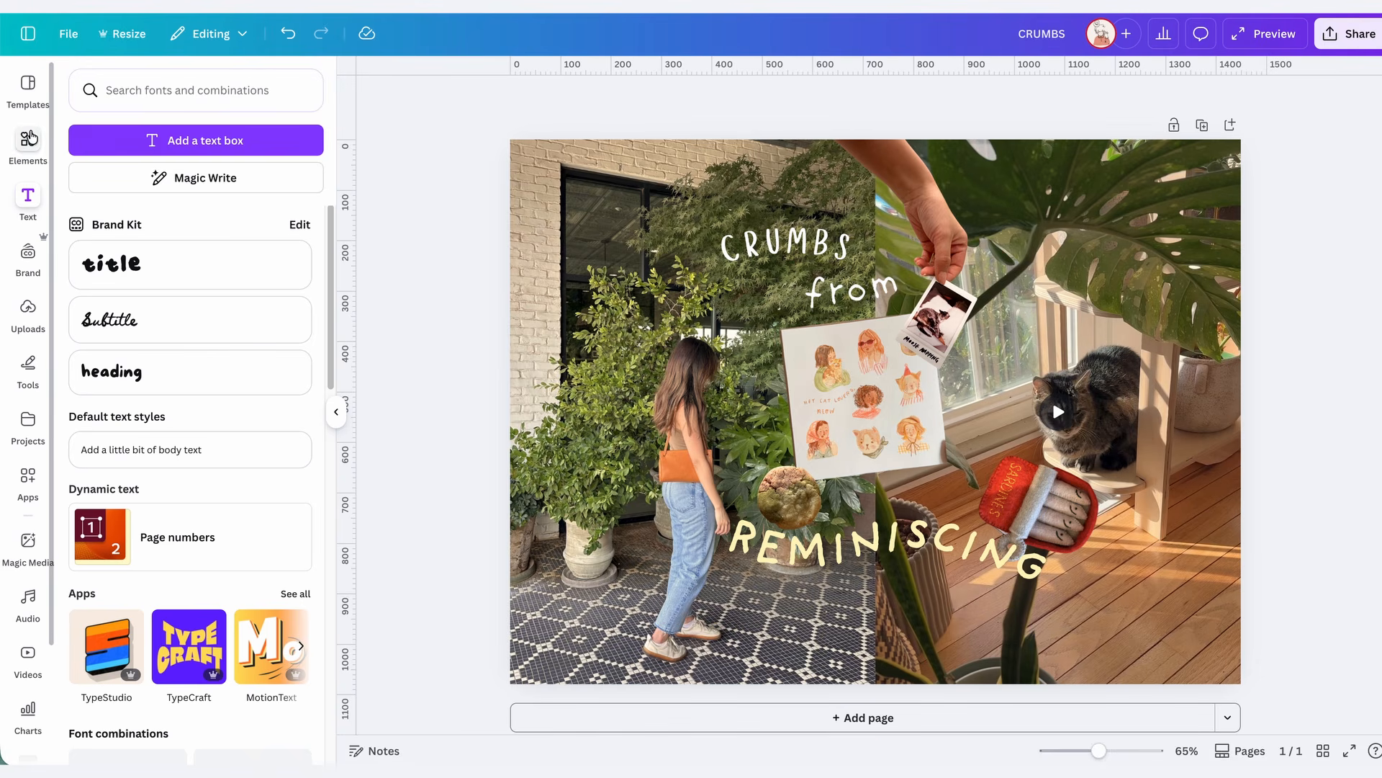
click(29, 137)
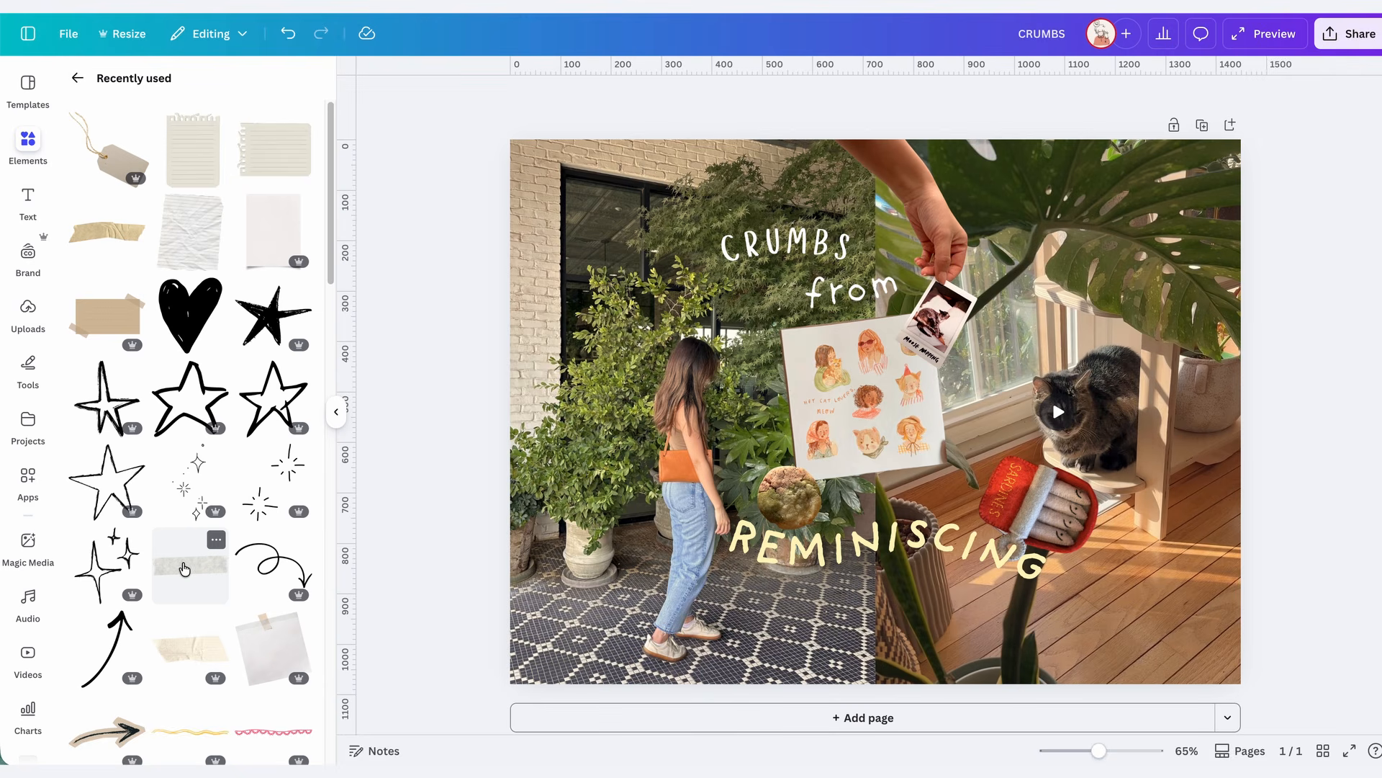
click(185, 569)
drag(1188, 329, 732, 471)
drag(631, 531, 772, 507)
drag(641, 440, 943, 396)
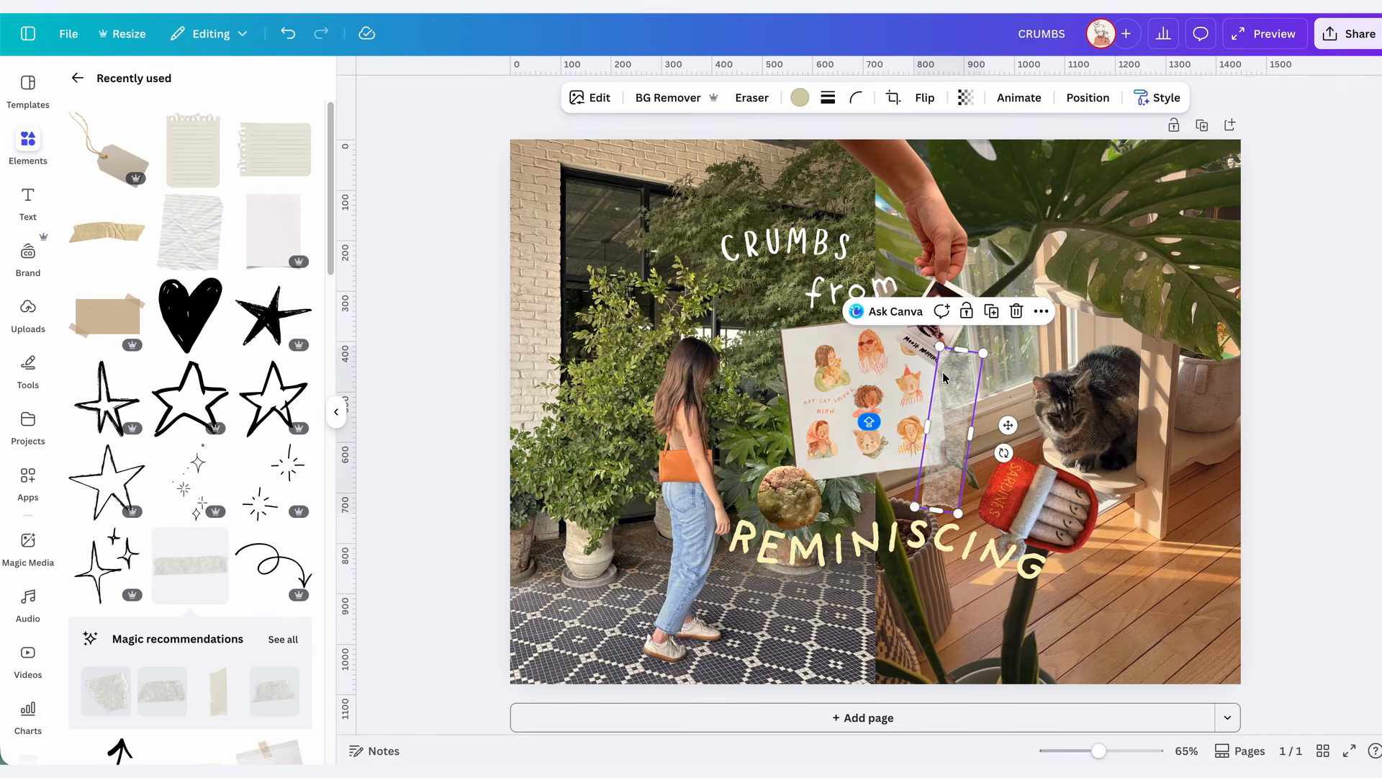
drag(939, 347, 943, 375)
drag(943, 453, 941, 441)
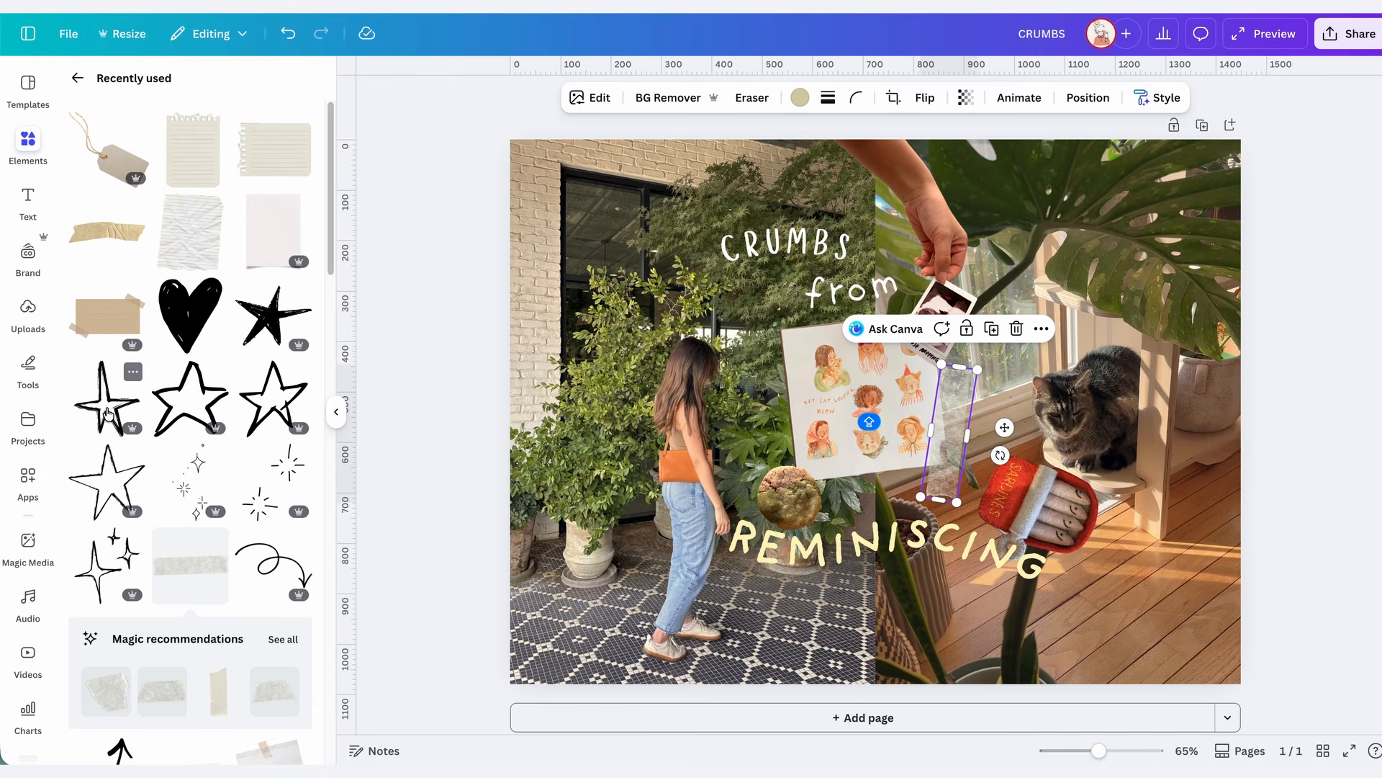
Add the hand-drawn four-pointed star, shrink and tilt it beside the woman's head, and color it white.
click(103, 402)
drag(953, 510, 846, 414)
drag(831, 348, 767, 430)
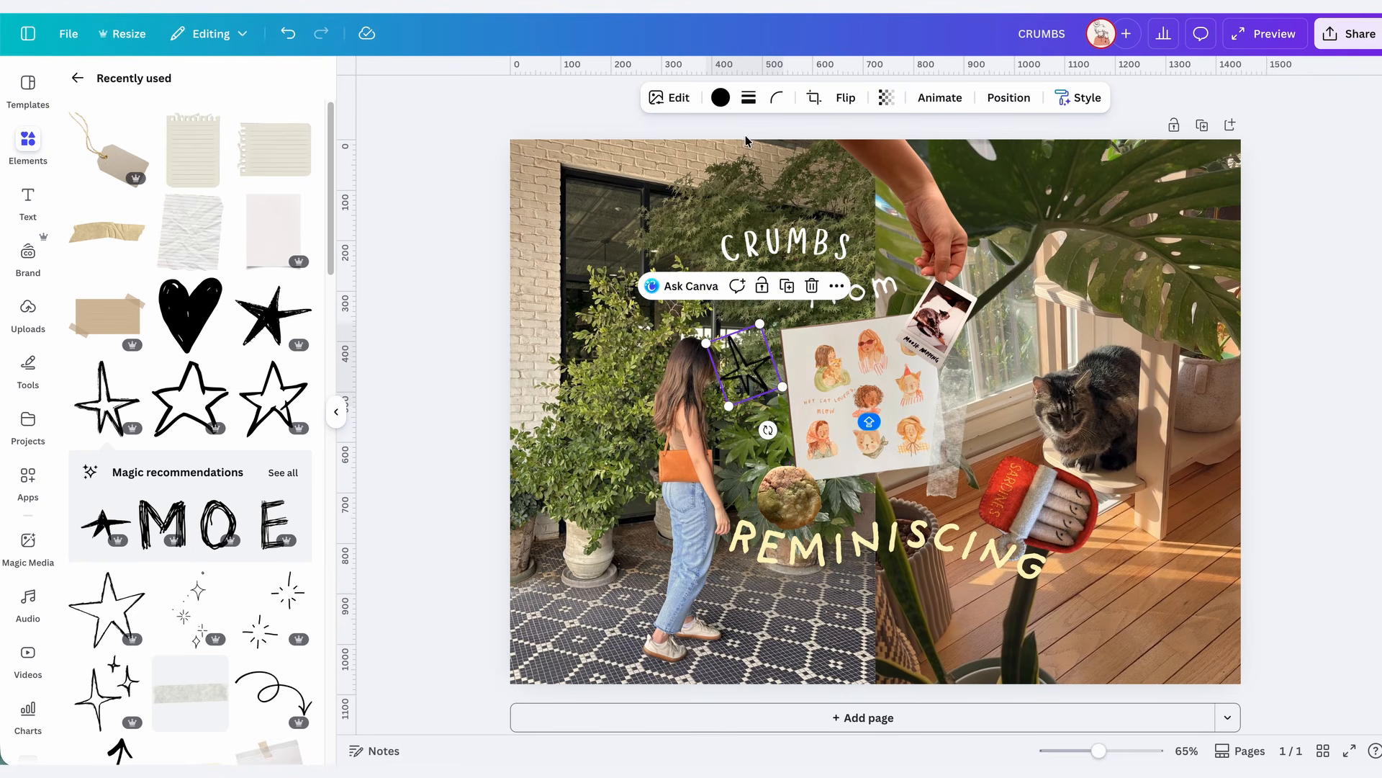
click(721, 98)
click(195, 193)
click(39, 148)
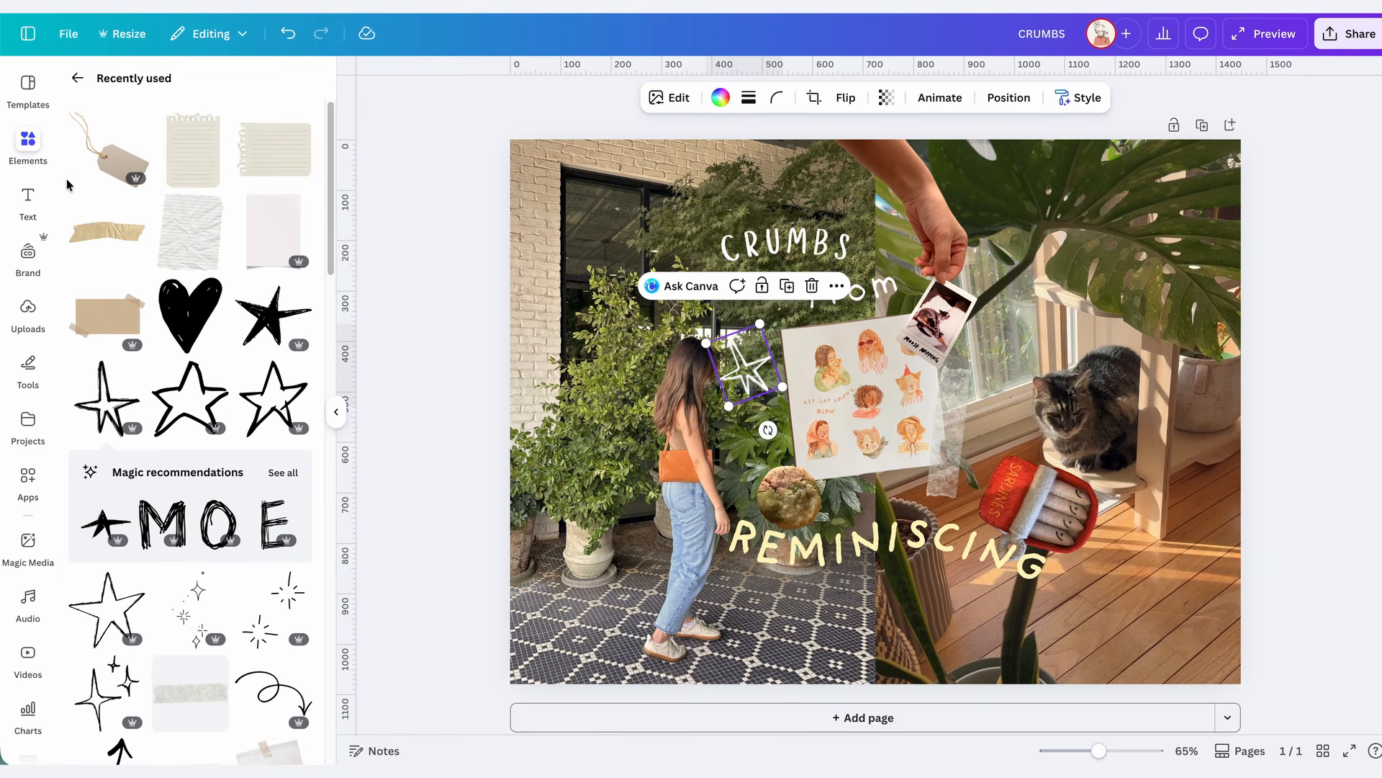
Add the outlined five-pointed star at about 91 × 103 between the tape and the cat, and color it white.
drag(276, 407, 986, 432)
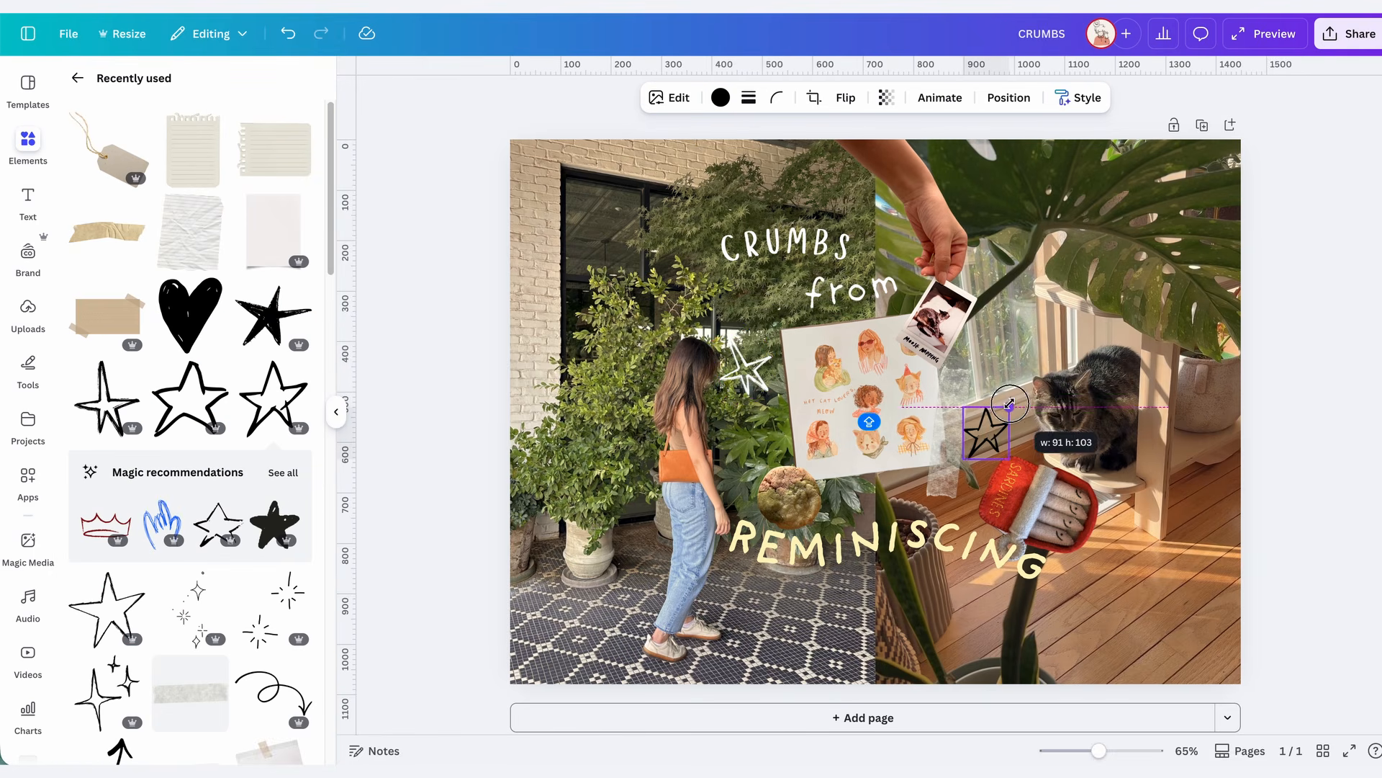
click(721, 98)
click(196, 193)
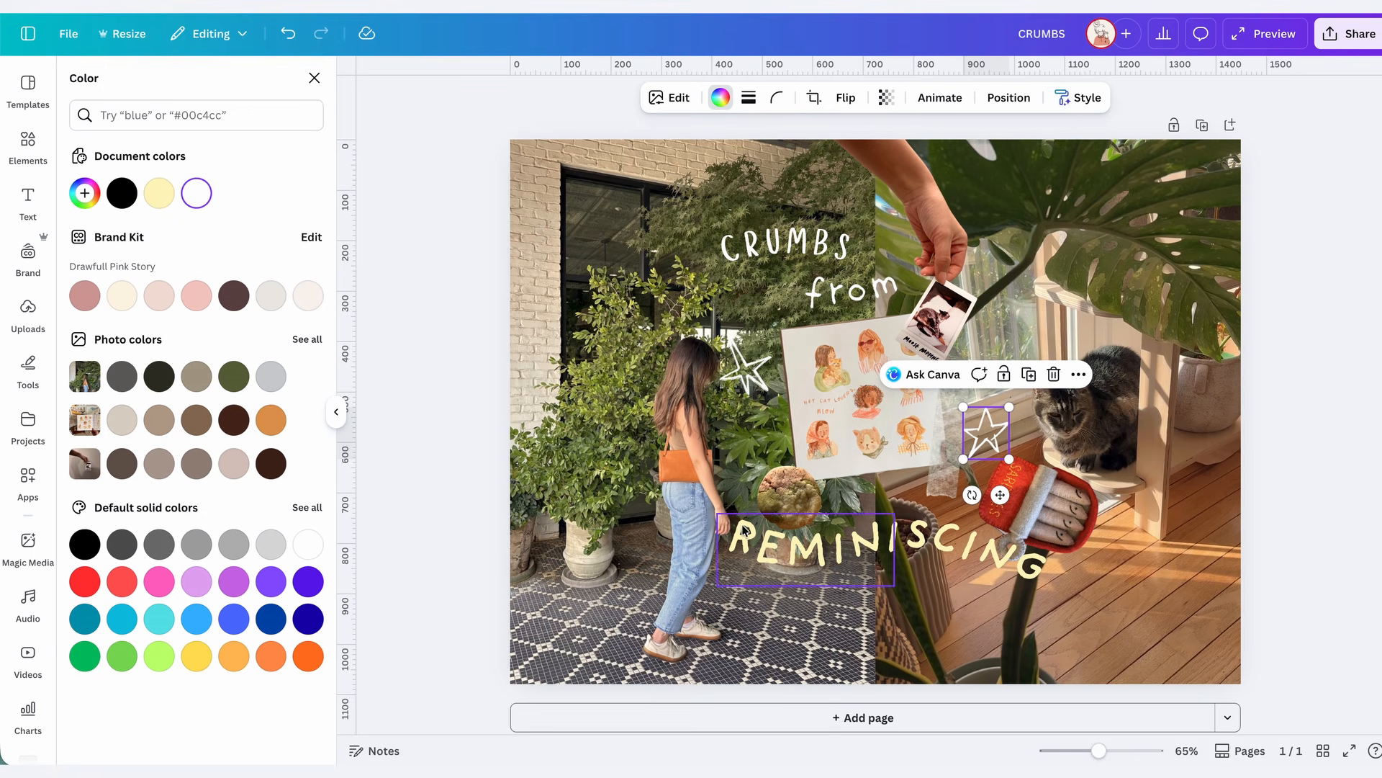
Add the solid brushed star, shrink it, place it below the "REMINISCING" text and color it white.
click(28, 144)
drag(273, 315, 871, 418)
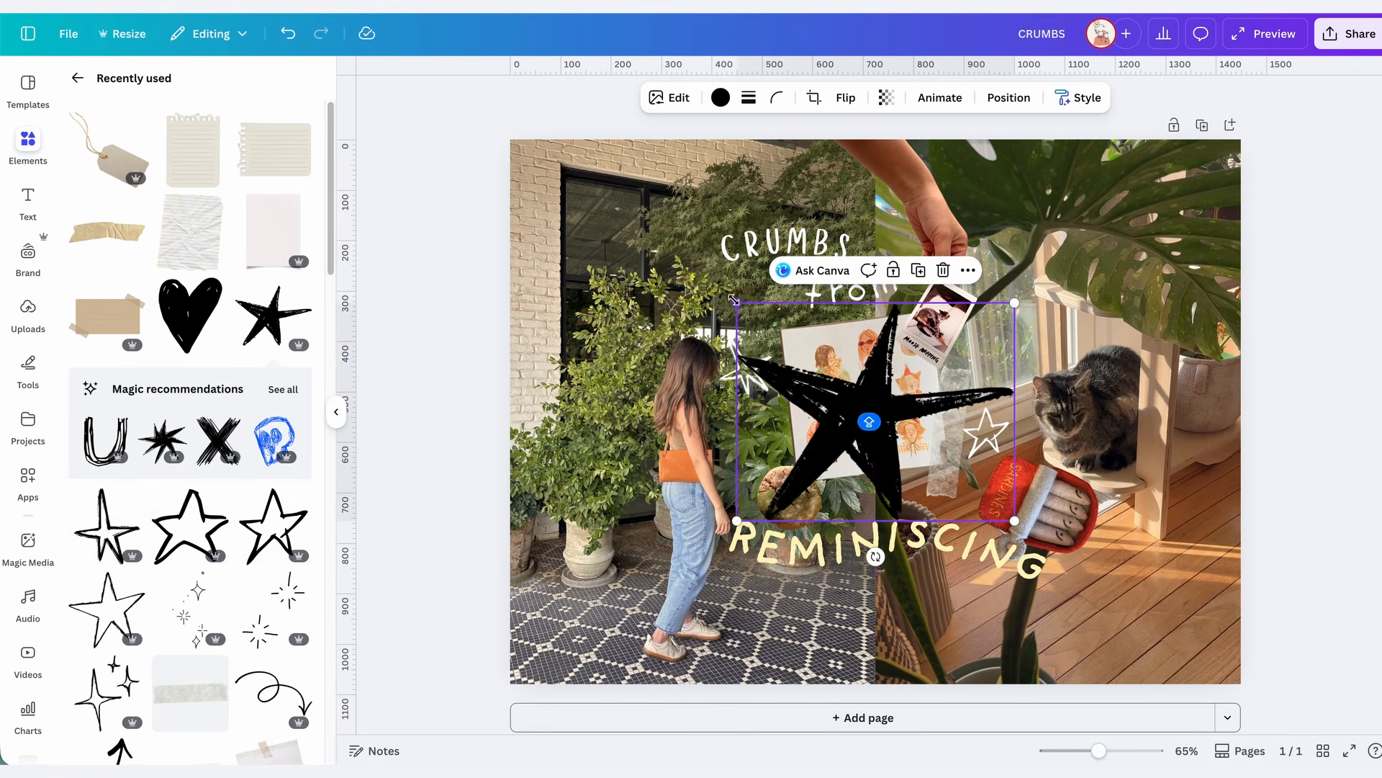
drag(736, 301, 794, 362)
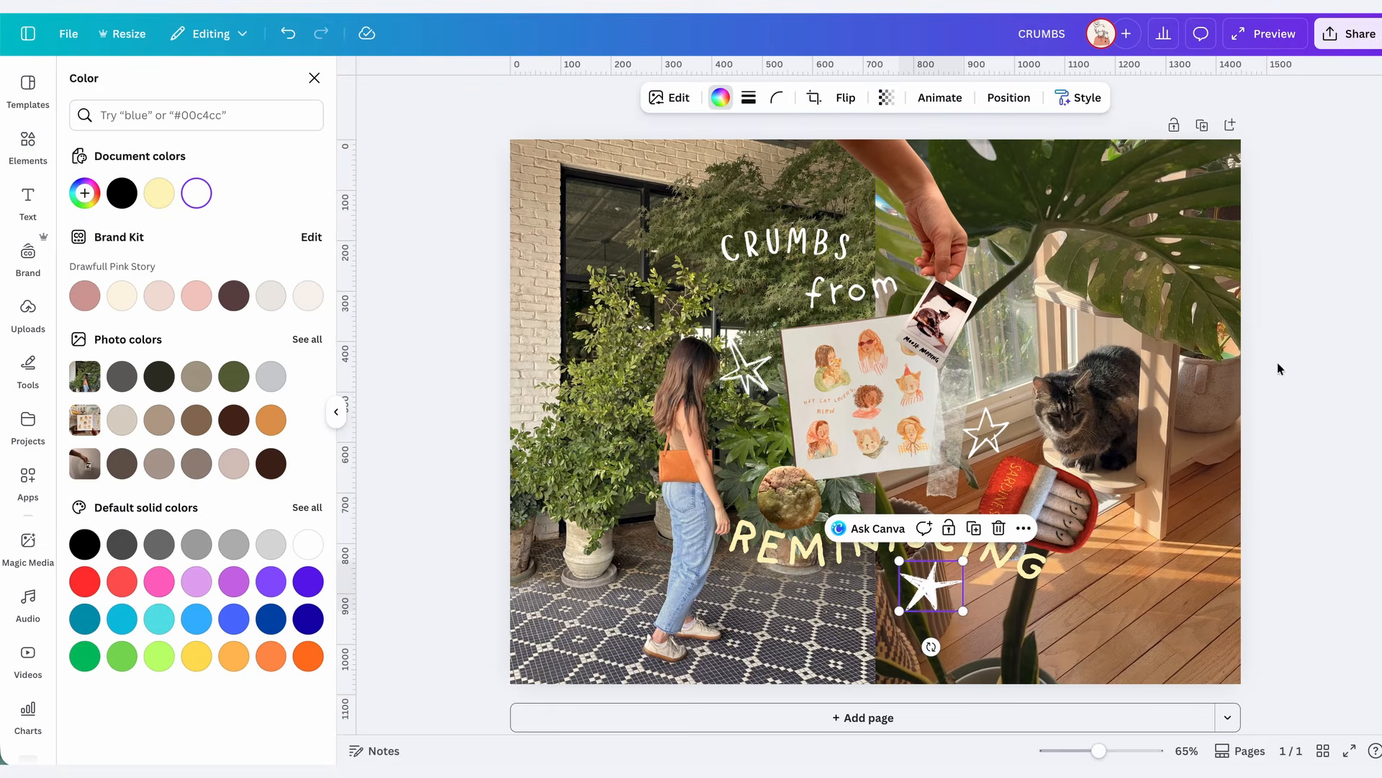
key(Escape)
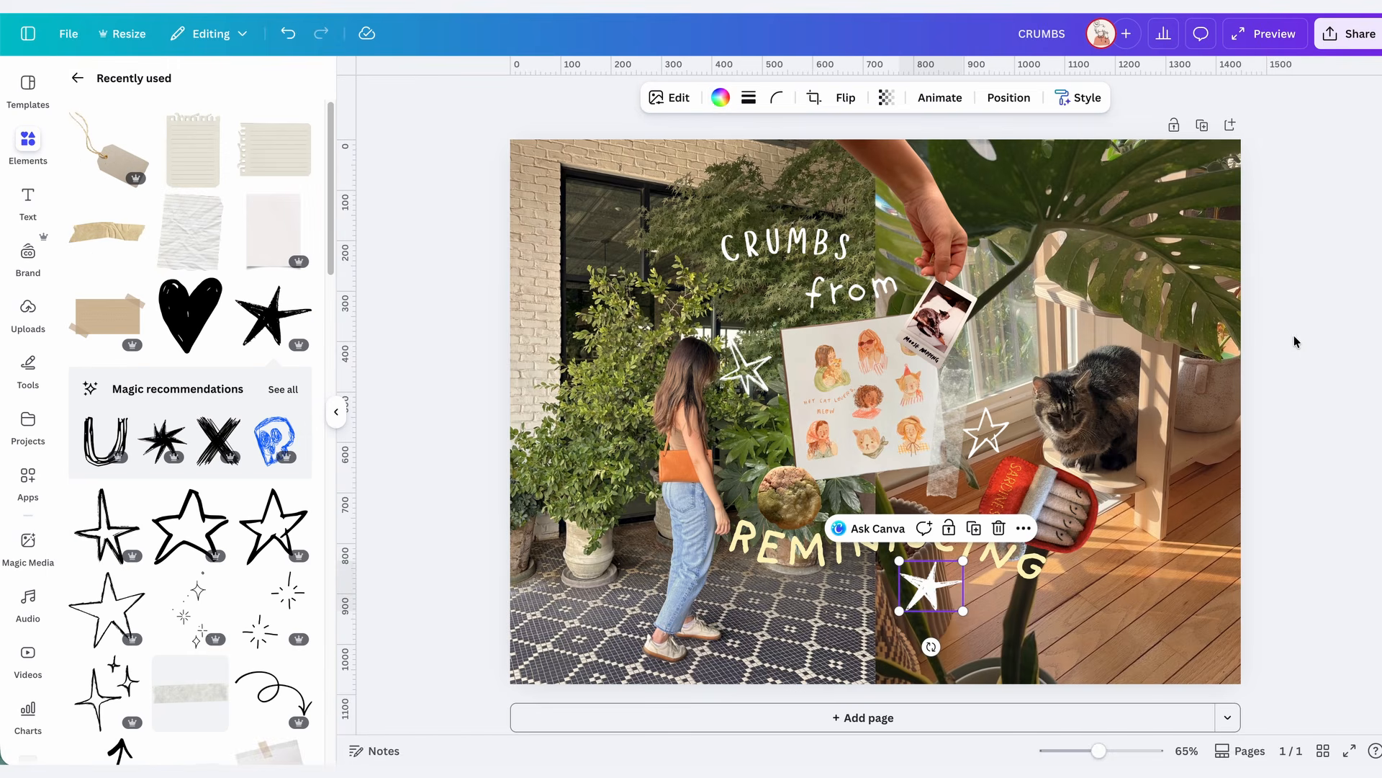
click(1289, 296)
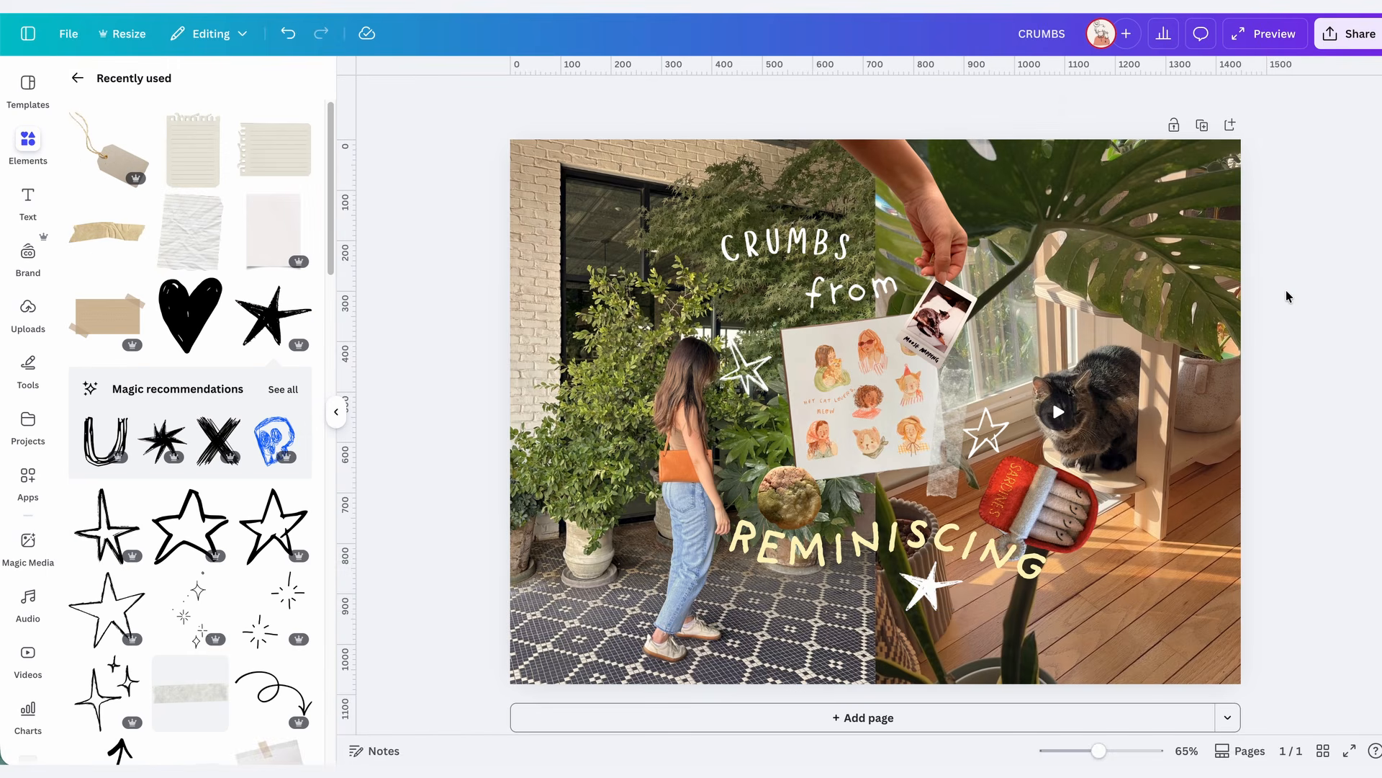
Nudge the "CRUMBS" text slightly down and right, closer to the "from" text.
click(785, 258)
drag(789, 309, 785, 309)
drag(789, 248, 796, 254)
click(432, 230)
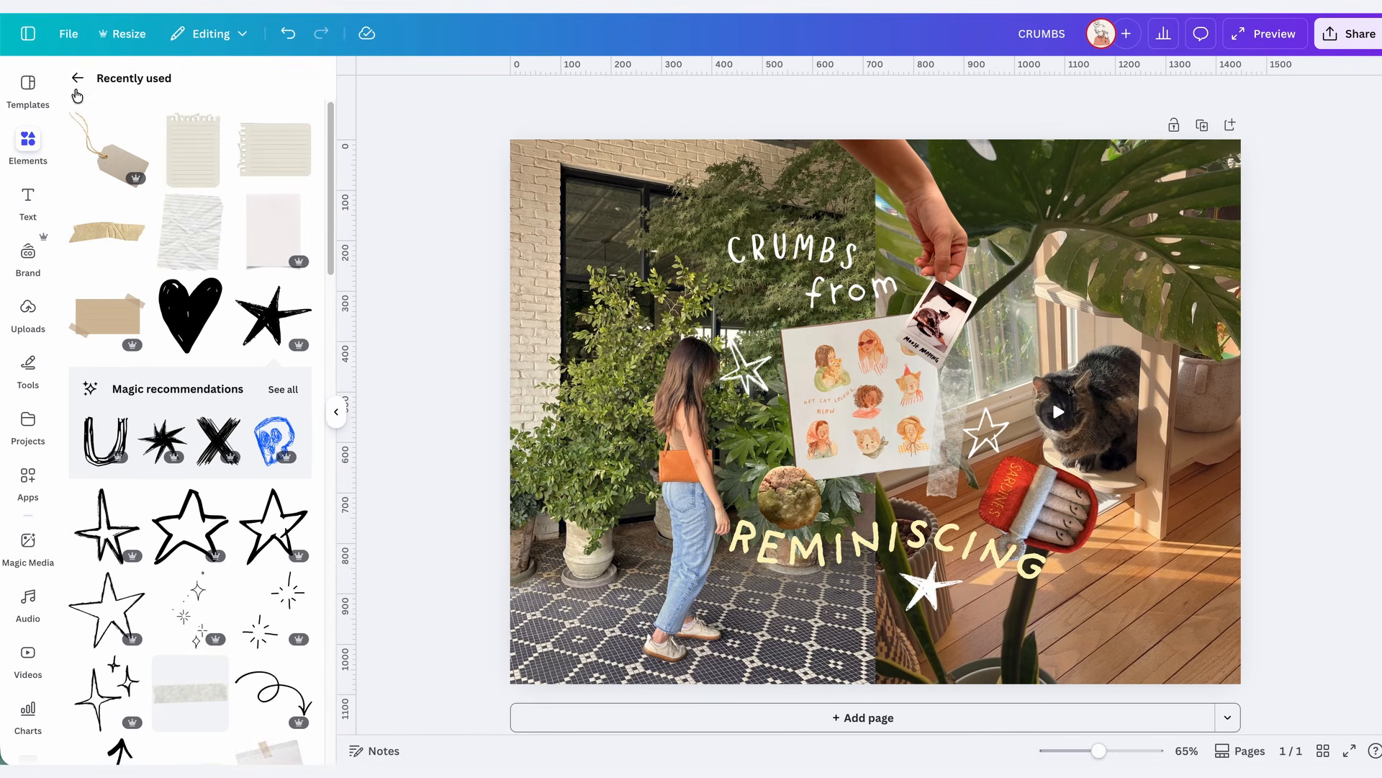
Search the elements for "WASHI TAPE" and browse all the matching graphics for tape styles.
click(75, 77)
click(157, 87)
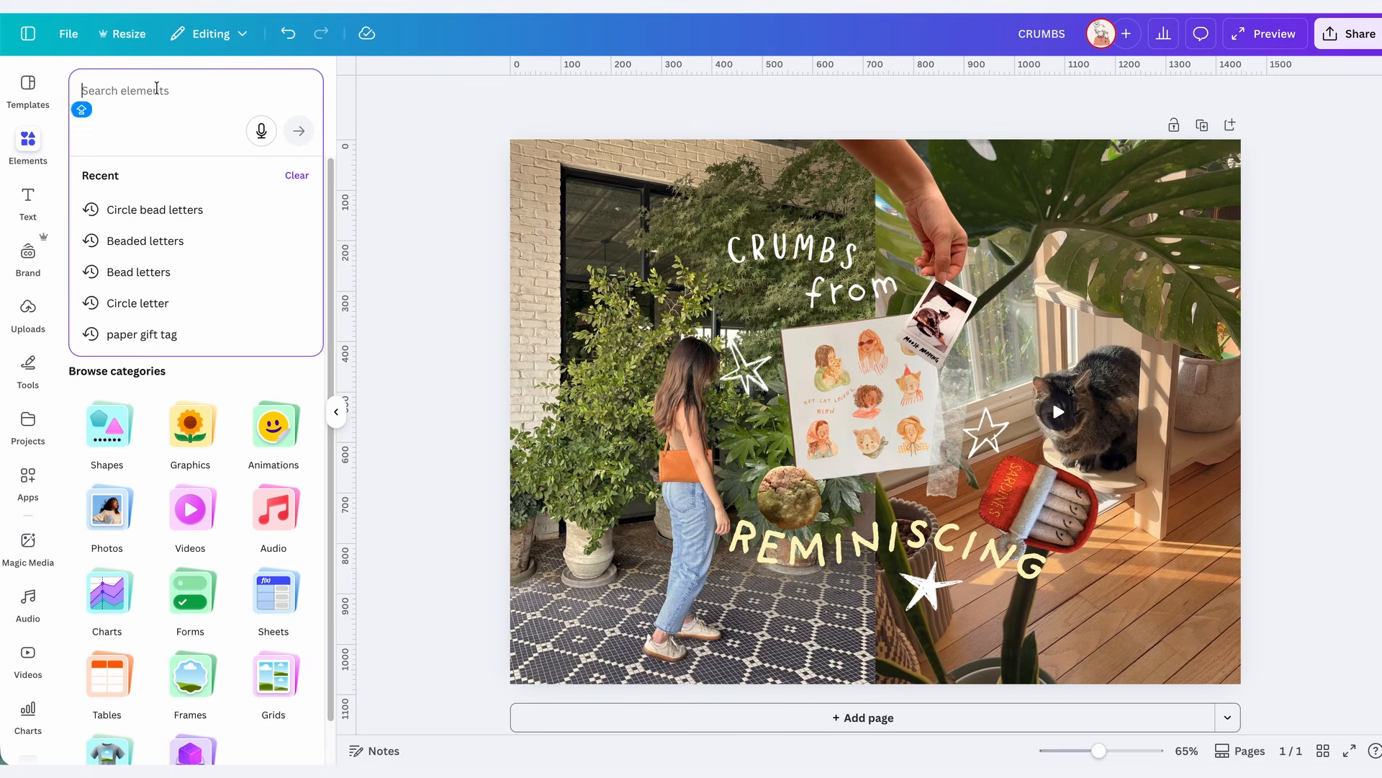
text(WASHI TAPE)
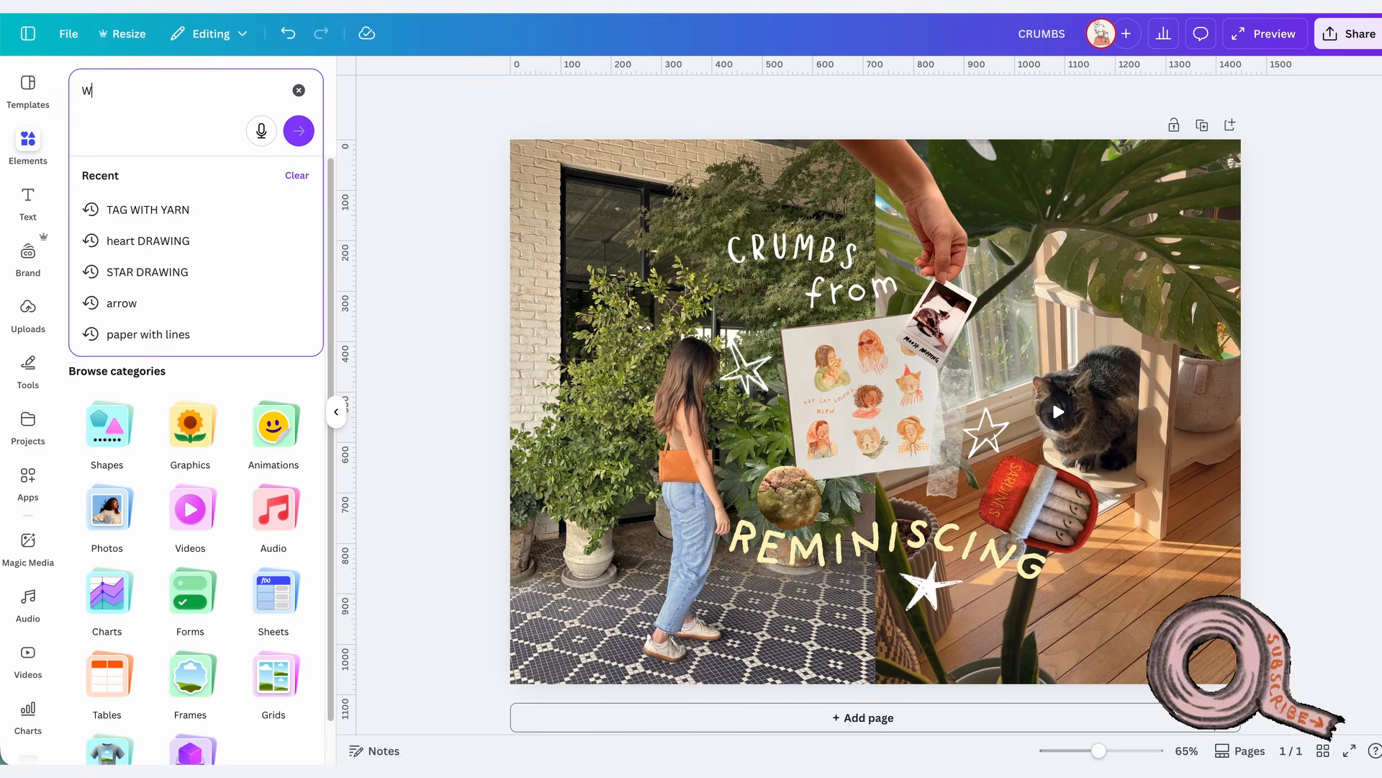
key(Return)
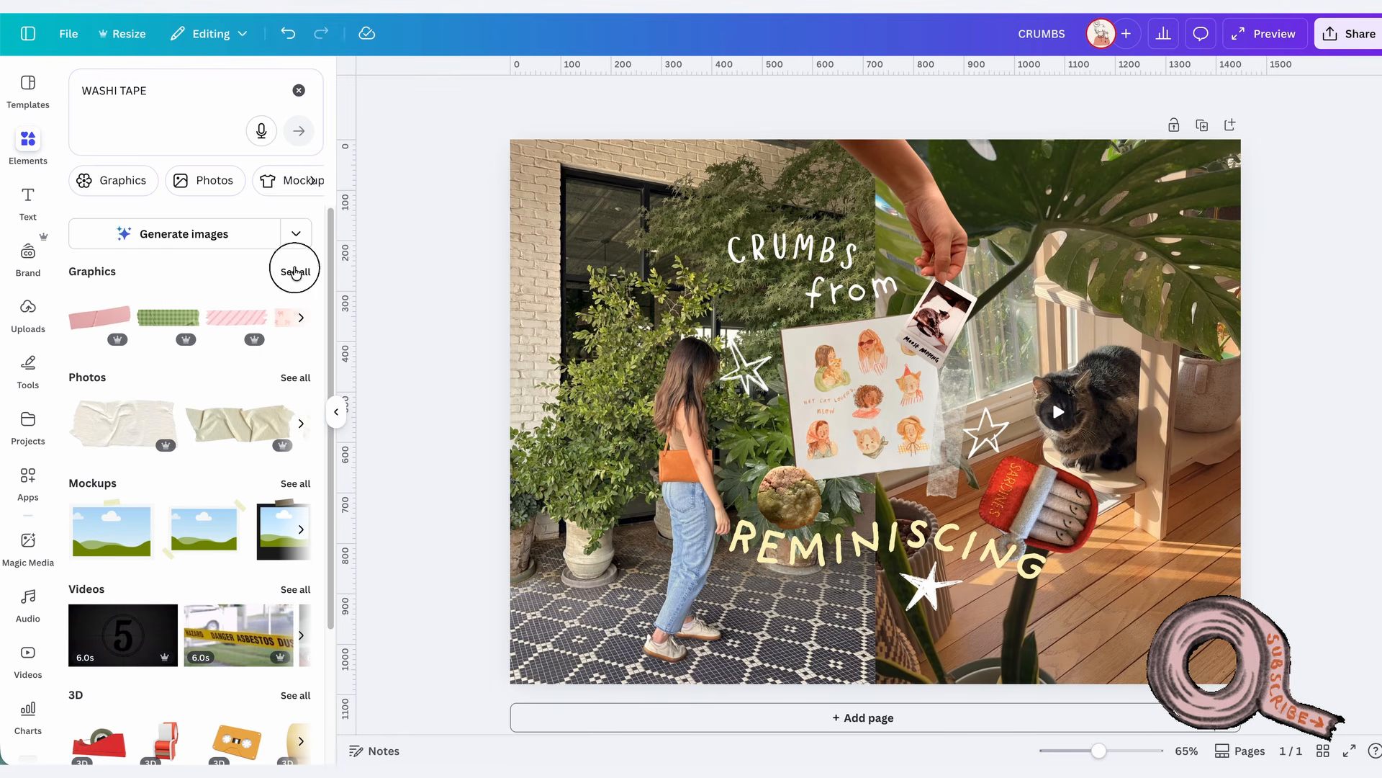
click(295, 271)
scroll(233, 620, down, 5)
scroll(233, 619, down, 4)
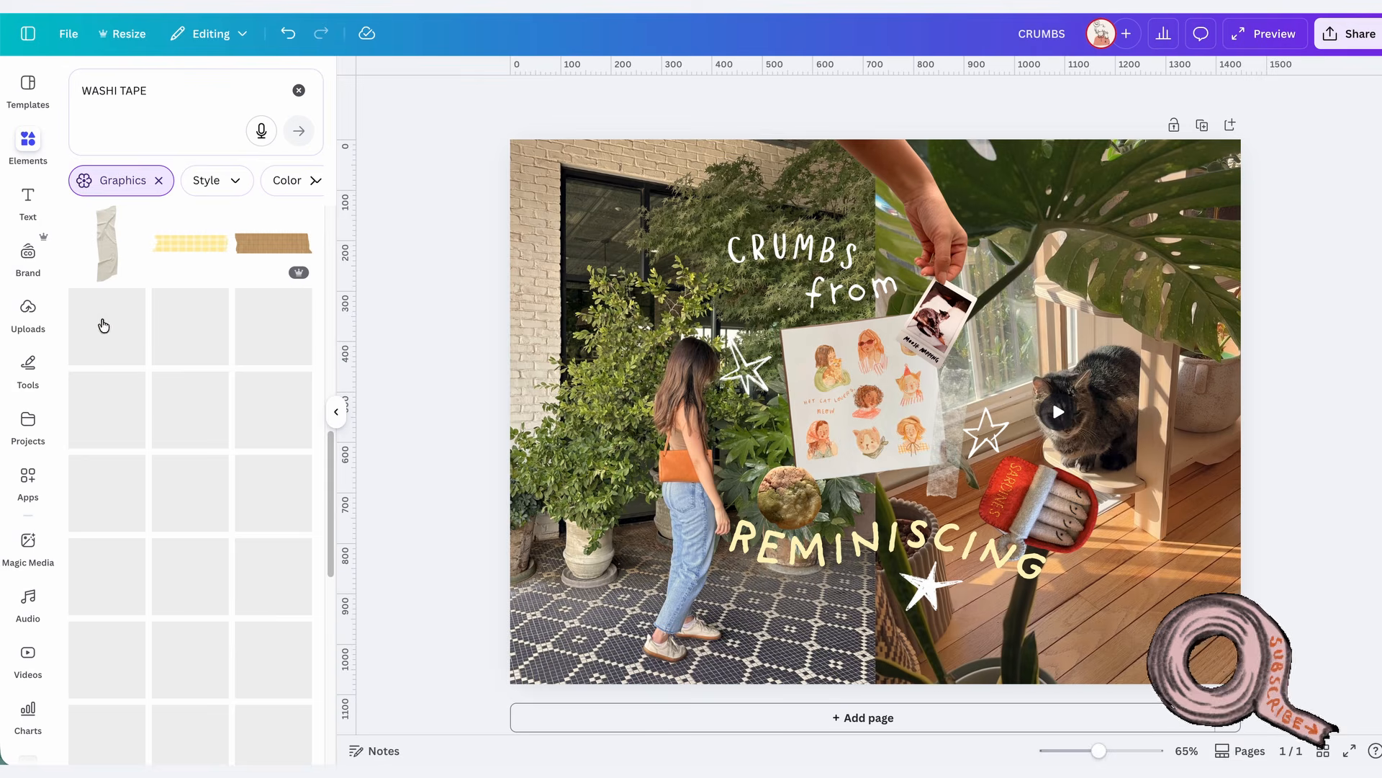
scroll(211, 569, down, 10)
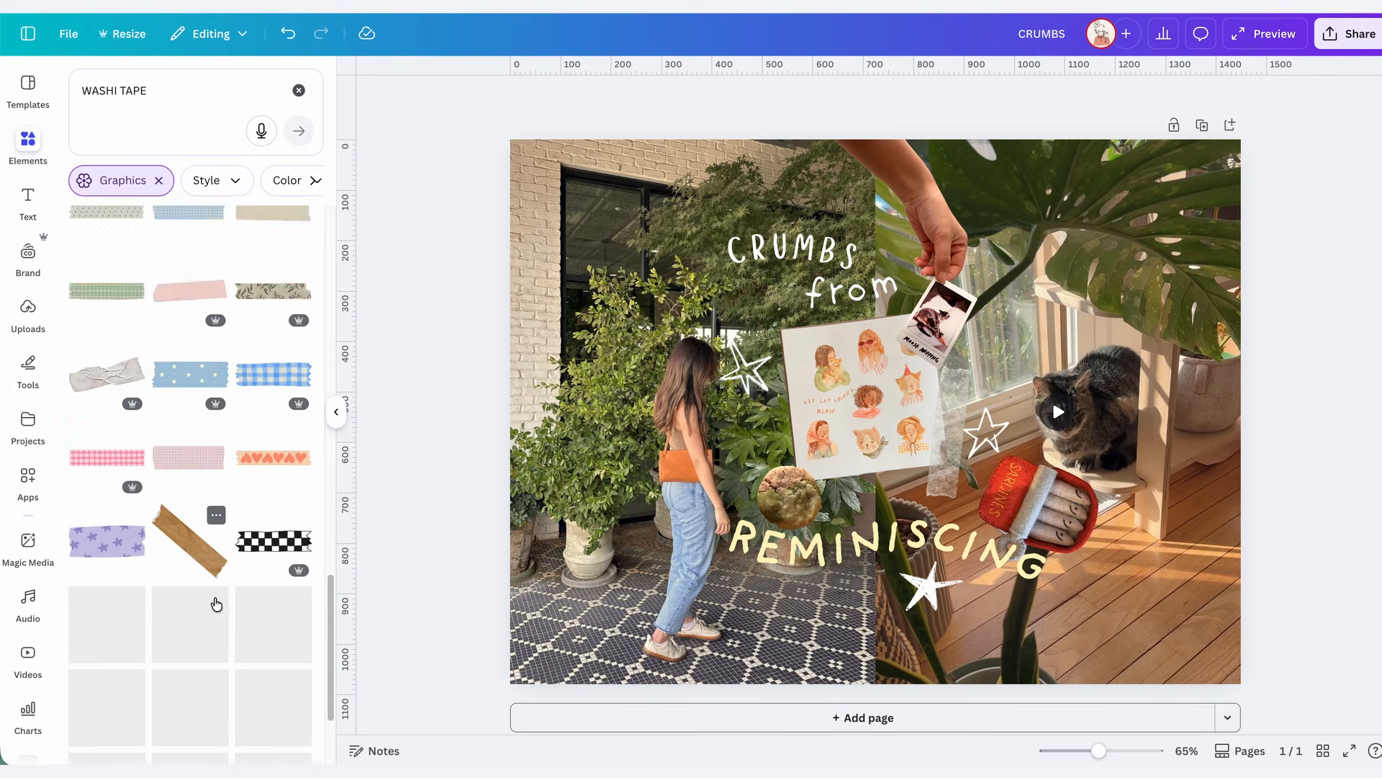
scroll(216, 602, up, 5)
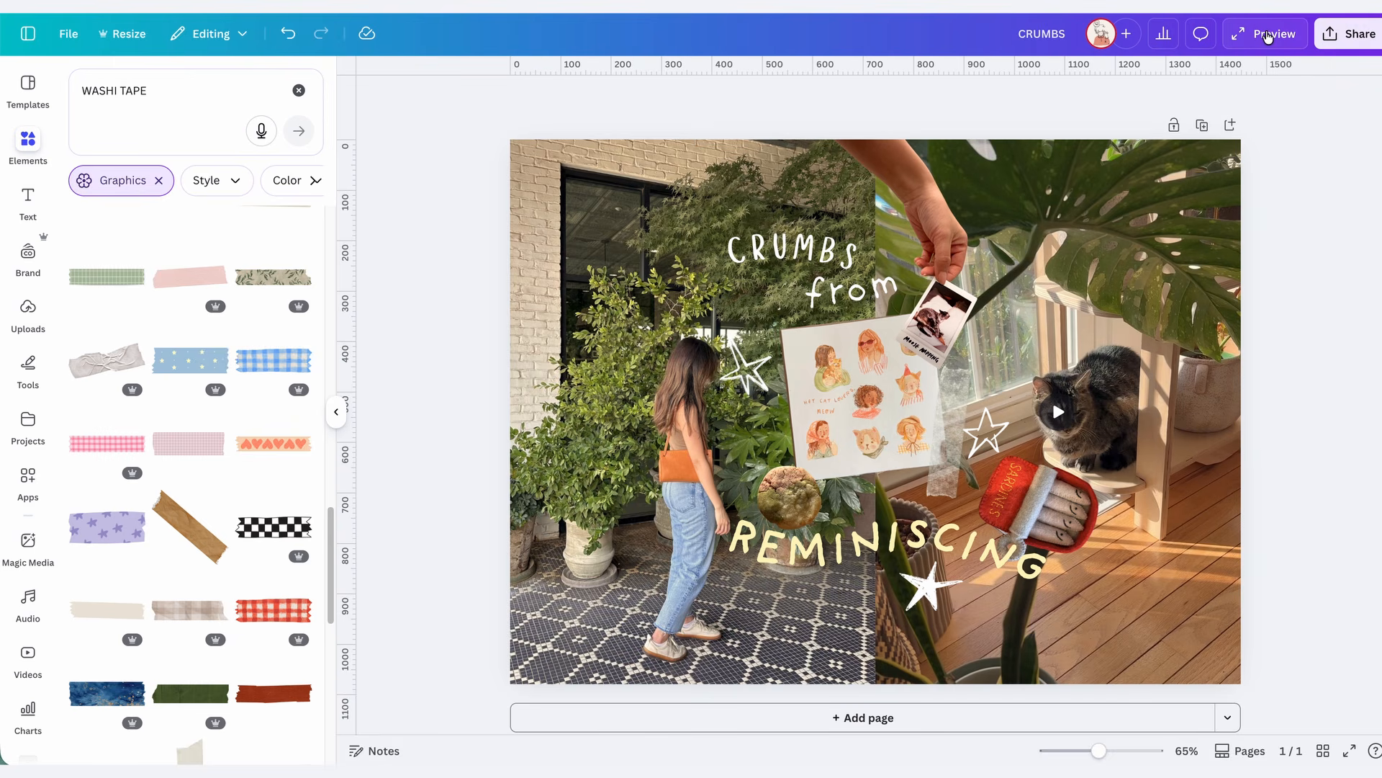
Preview the decorated collage full screen with its video playing.
click(1269, 37)
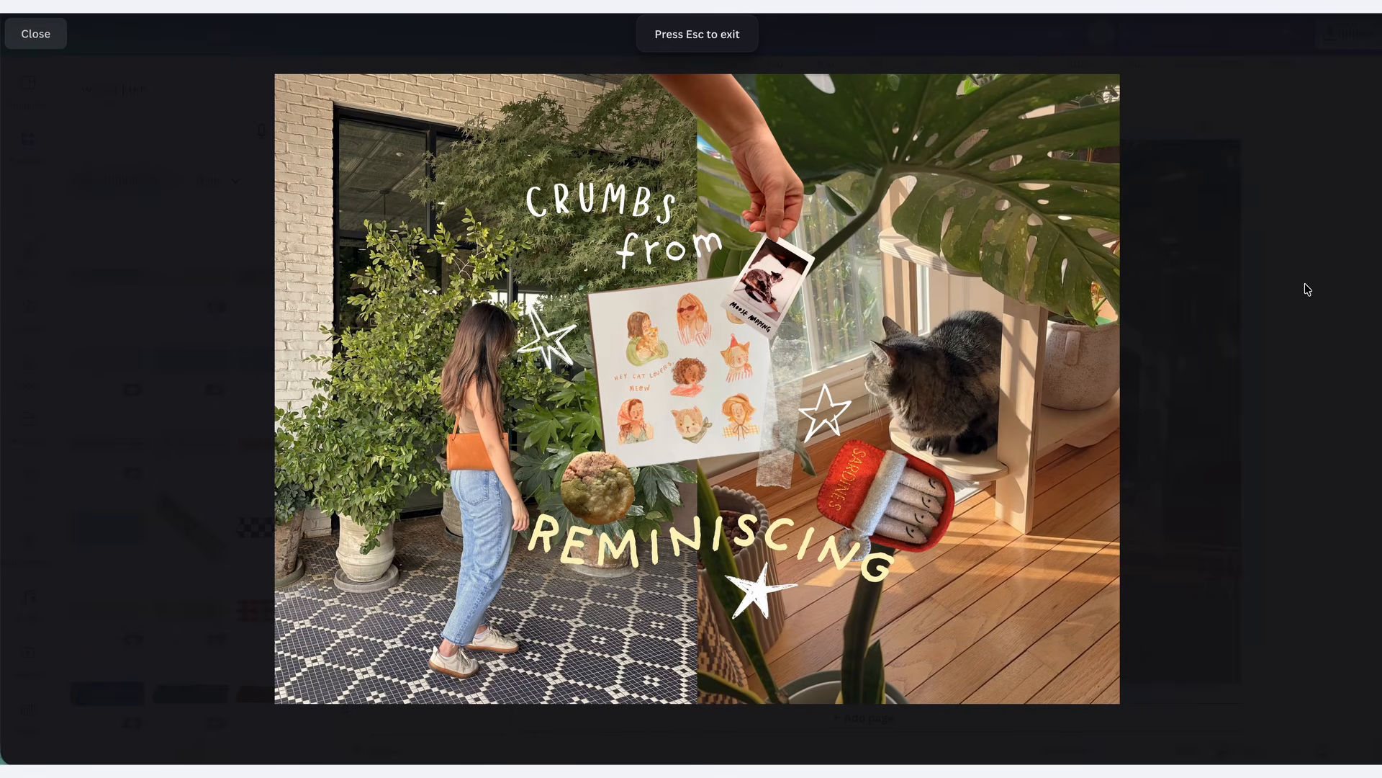
click(36, 34)
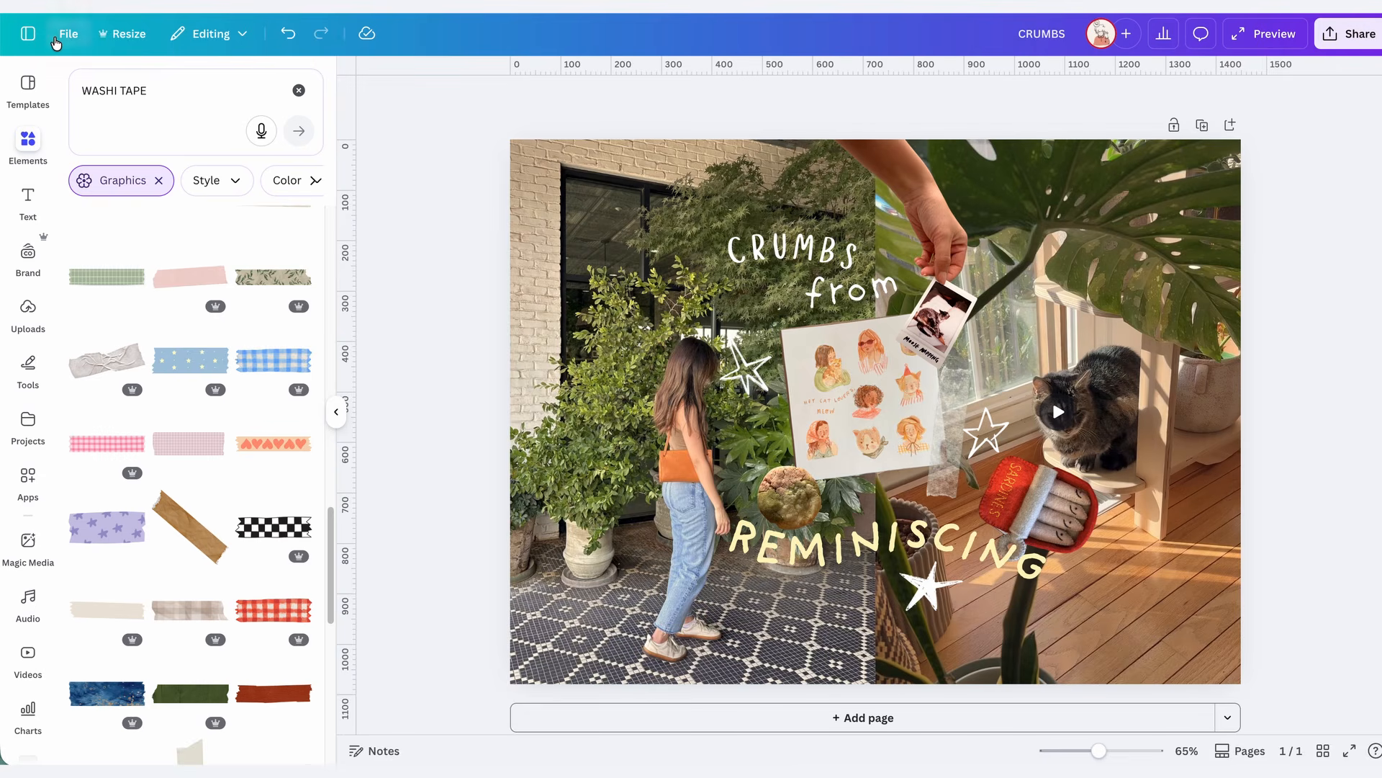
Animate the hand holding the instant photo with the Wiggle effect at the lowest intensity.
click(1088, 239)
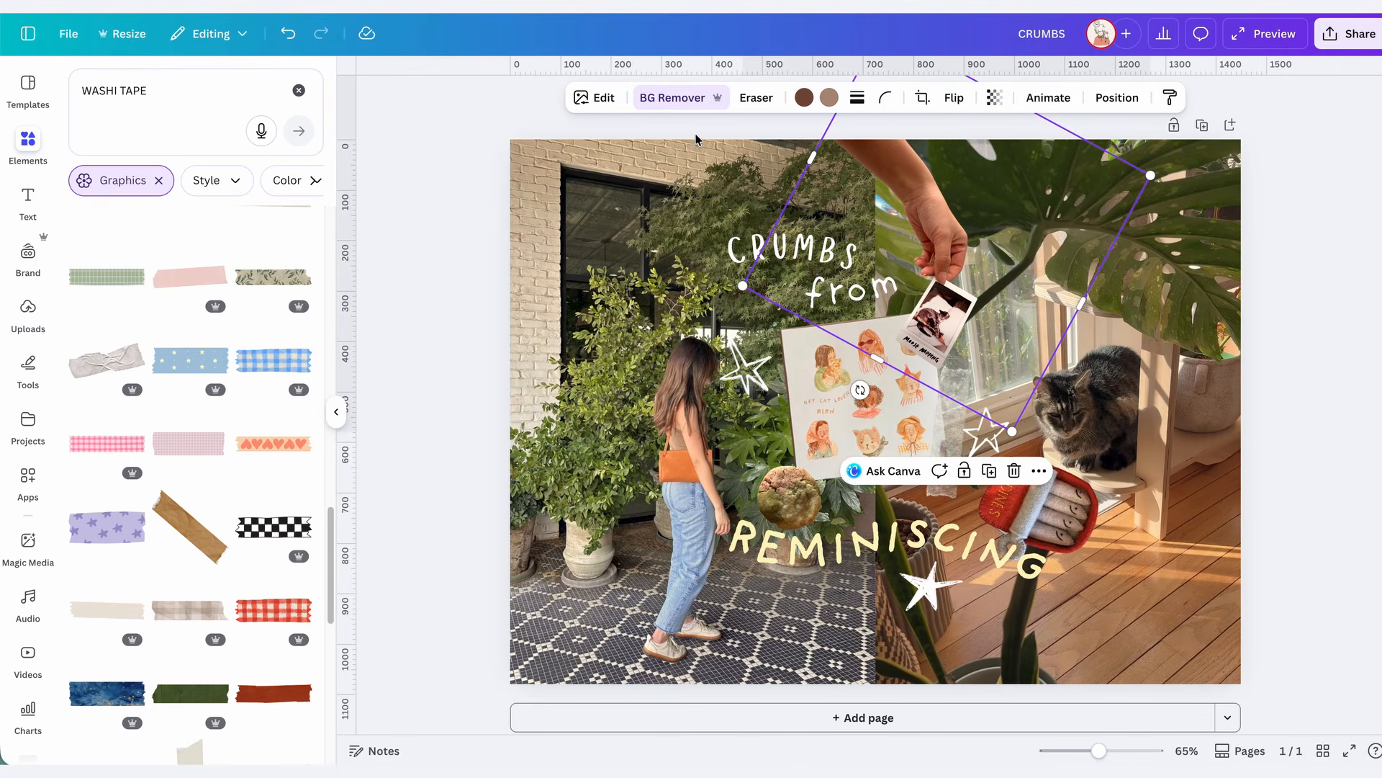
click(1035, 108)
scroll(252, 558, down, 10)
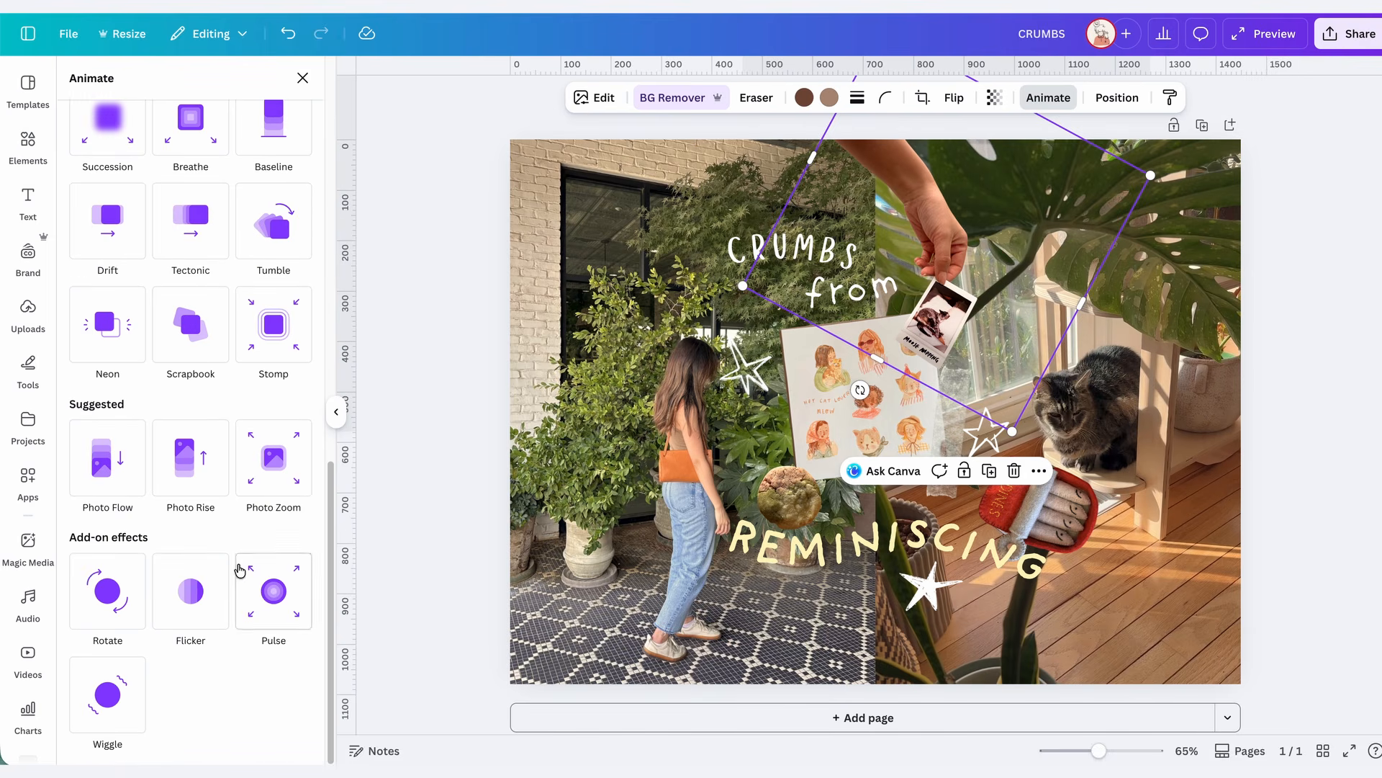
click(76, 709)
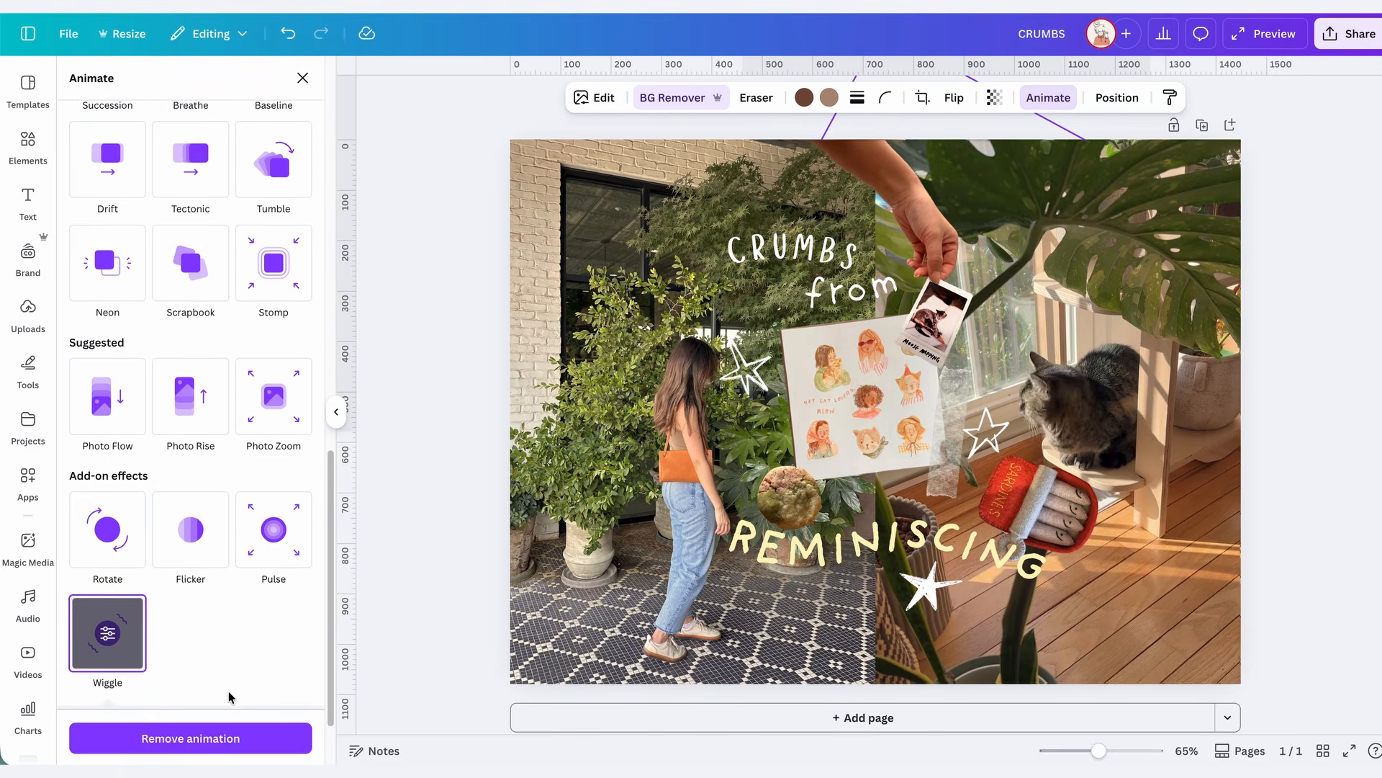
drag(191, 655, 77, 655)
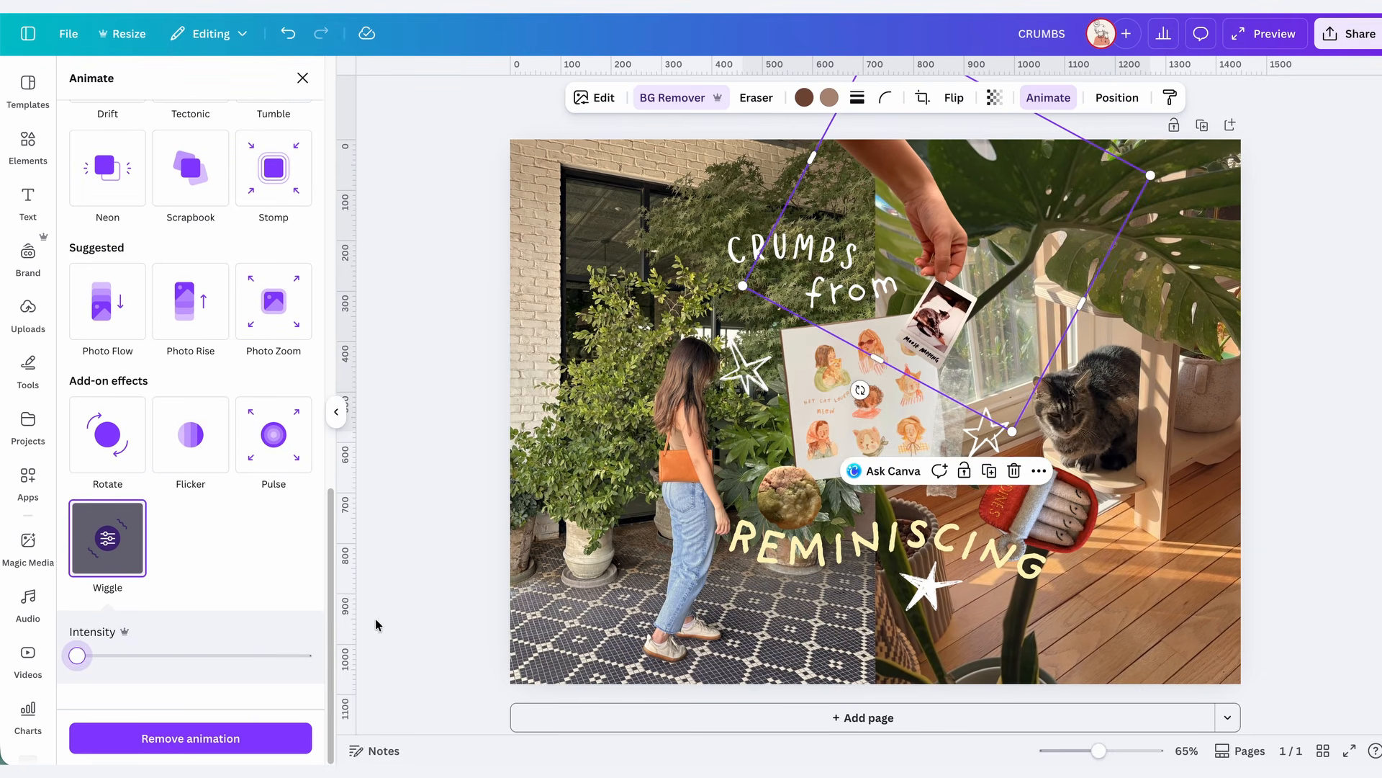
Animate the cookie cutout with the Wiggle effect at the lowest intensity.
click(777, 508)
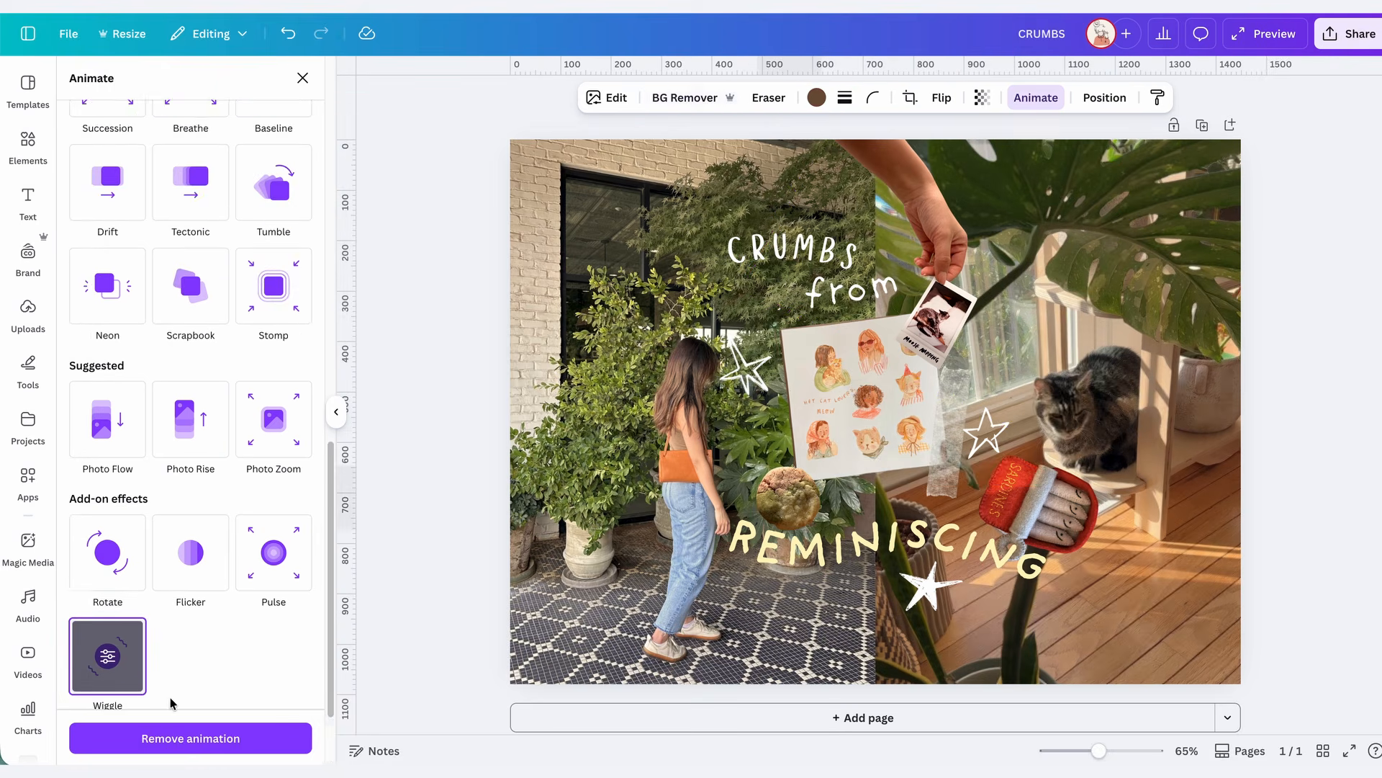
click(115, 692)
drag(188, 655, 77, 655)
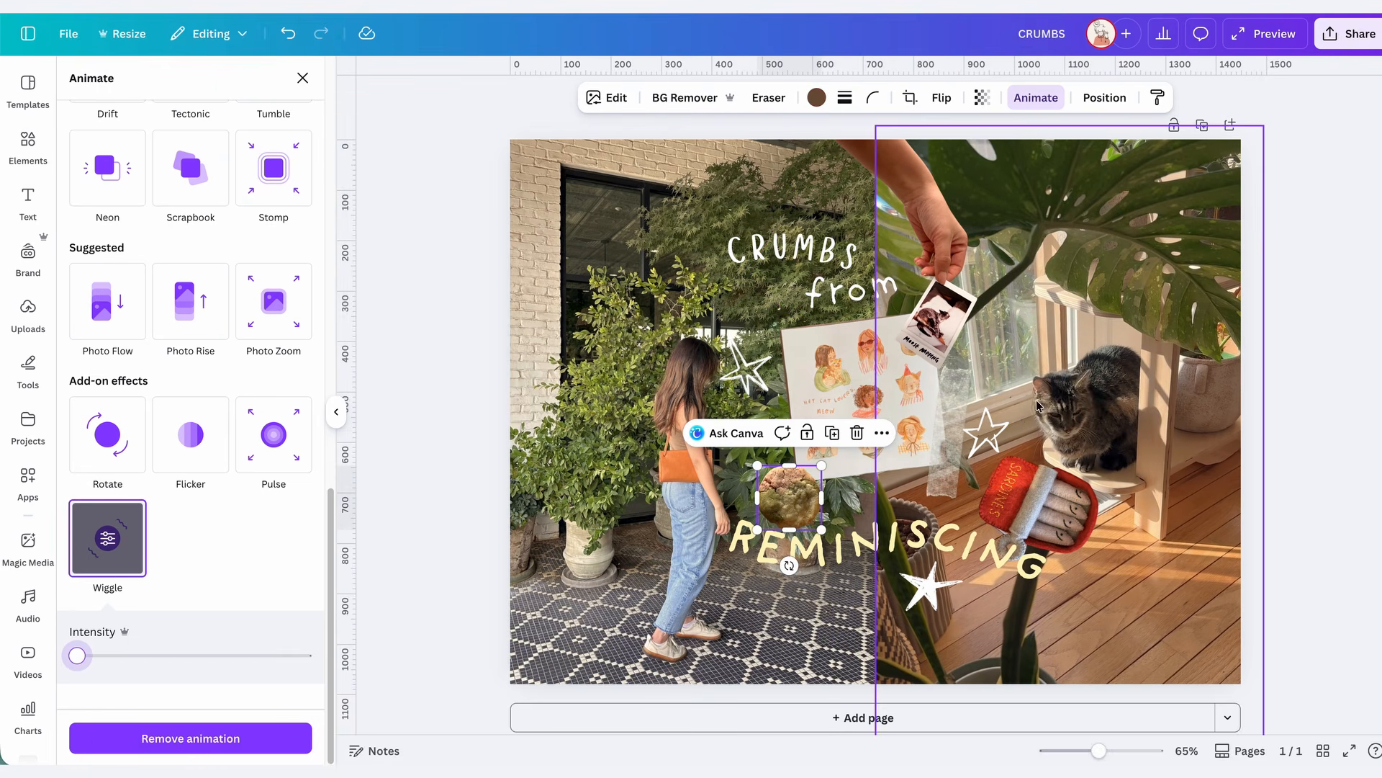
click(1288, 276)
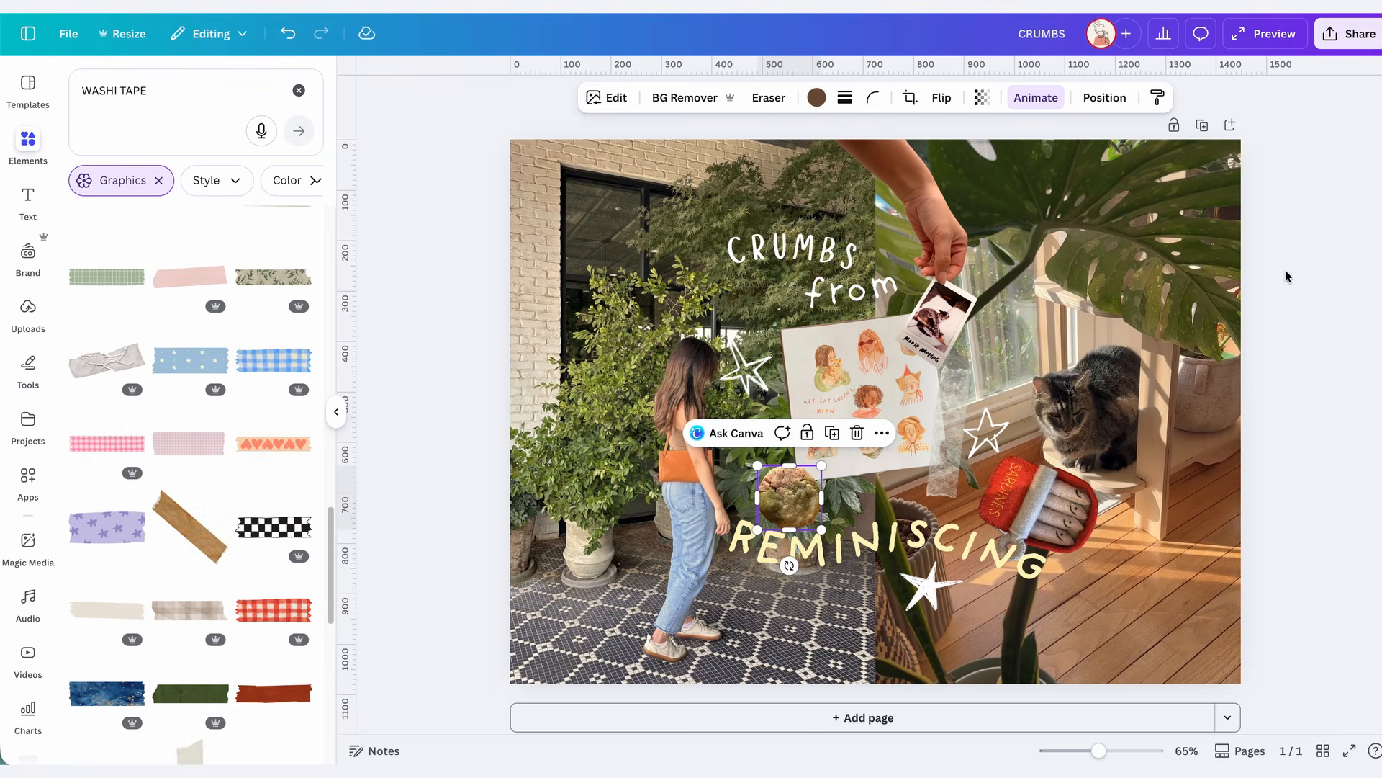
Play the full-screen preview to check the wiggle animations on the hand and cookie.
click(1271, 35)
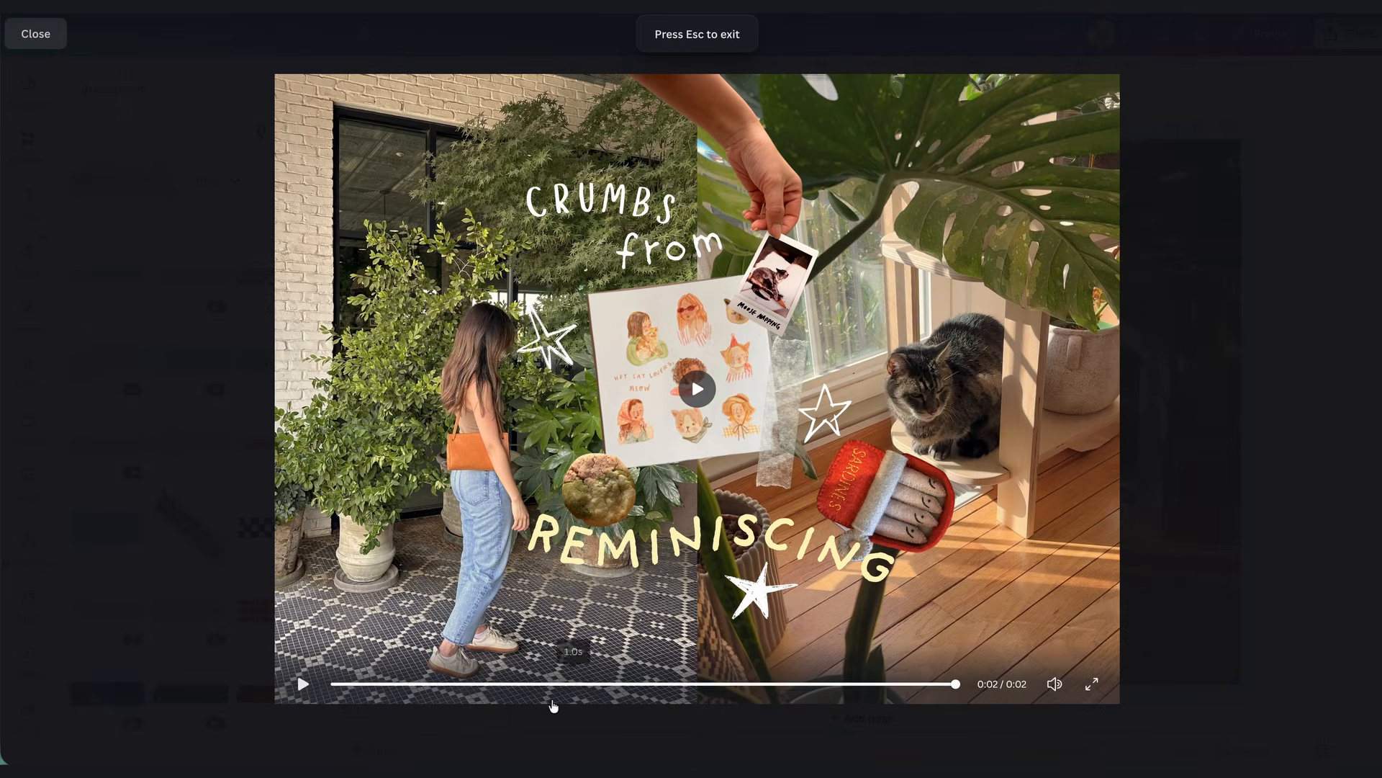
key(Escape)
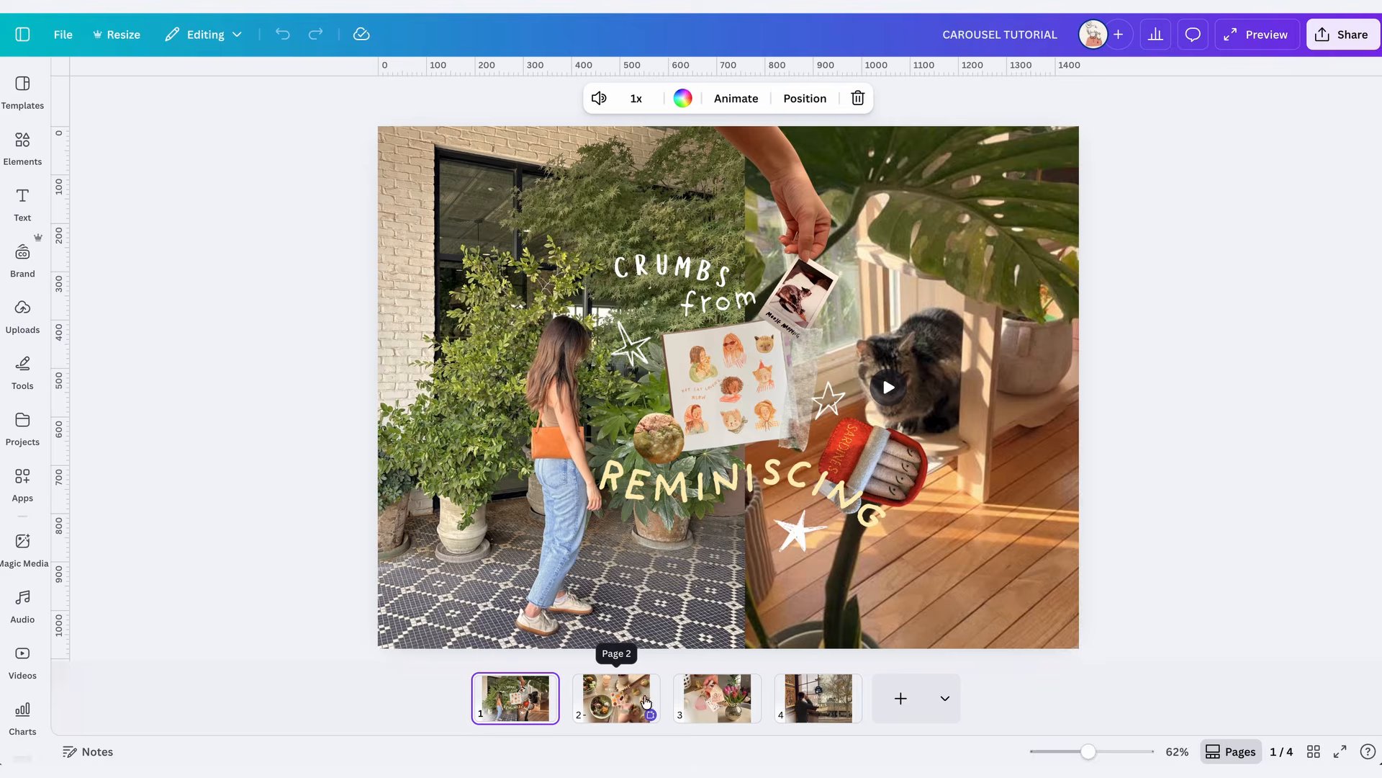
Look through pages 2, 3 and 4 of the CAROUSEL TUTORIAL design.
click(645, 700)
click(705, 697)
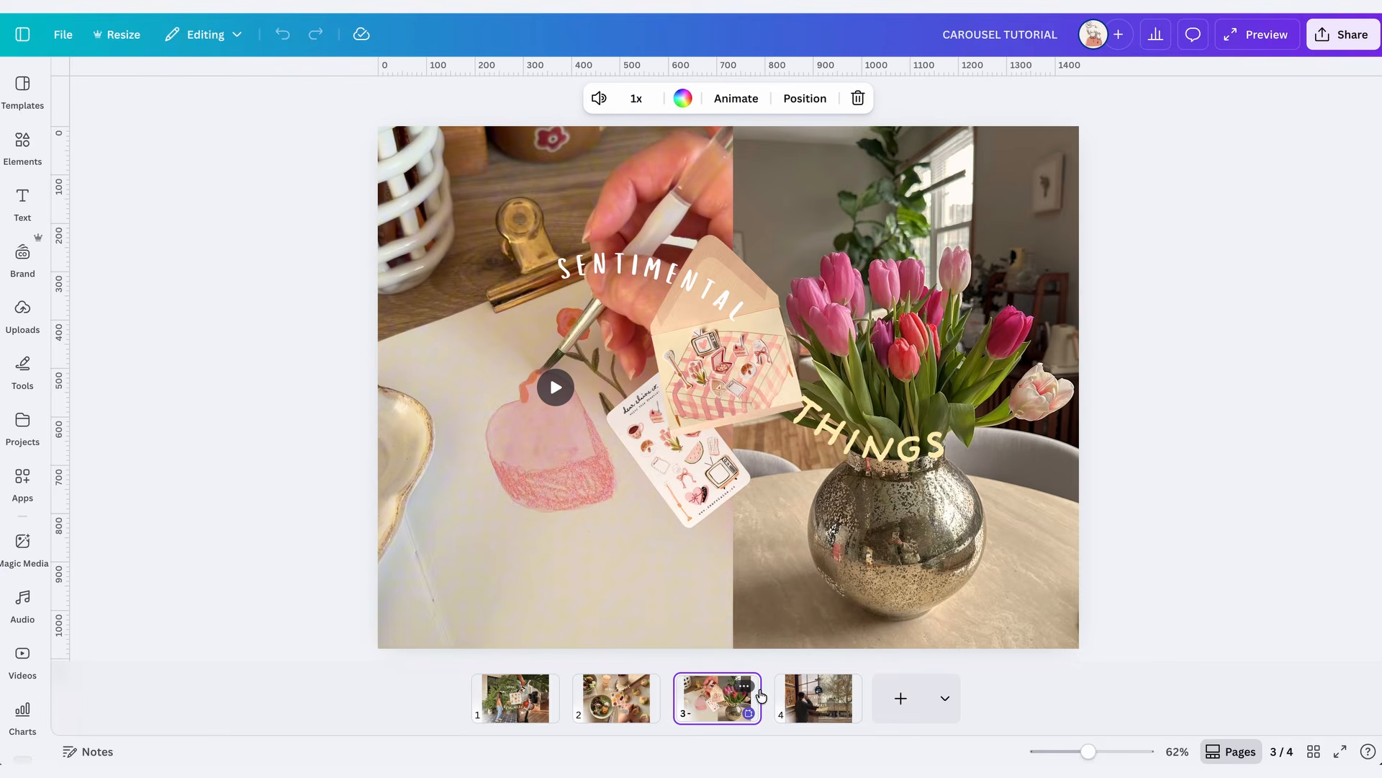
click(816, 694)
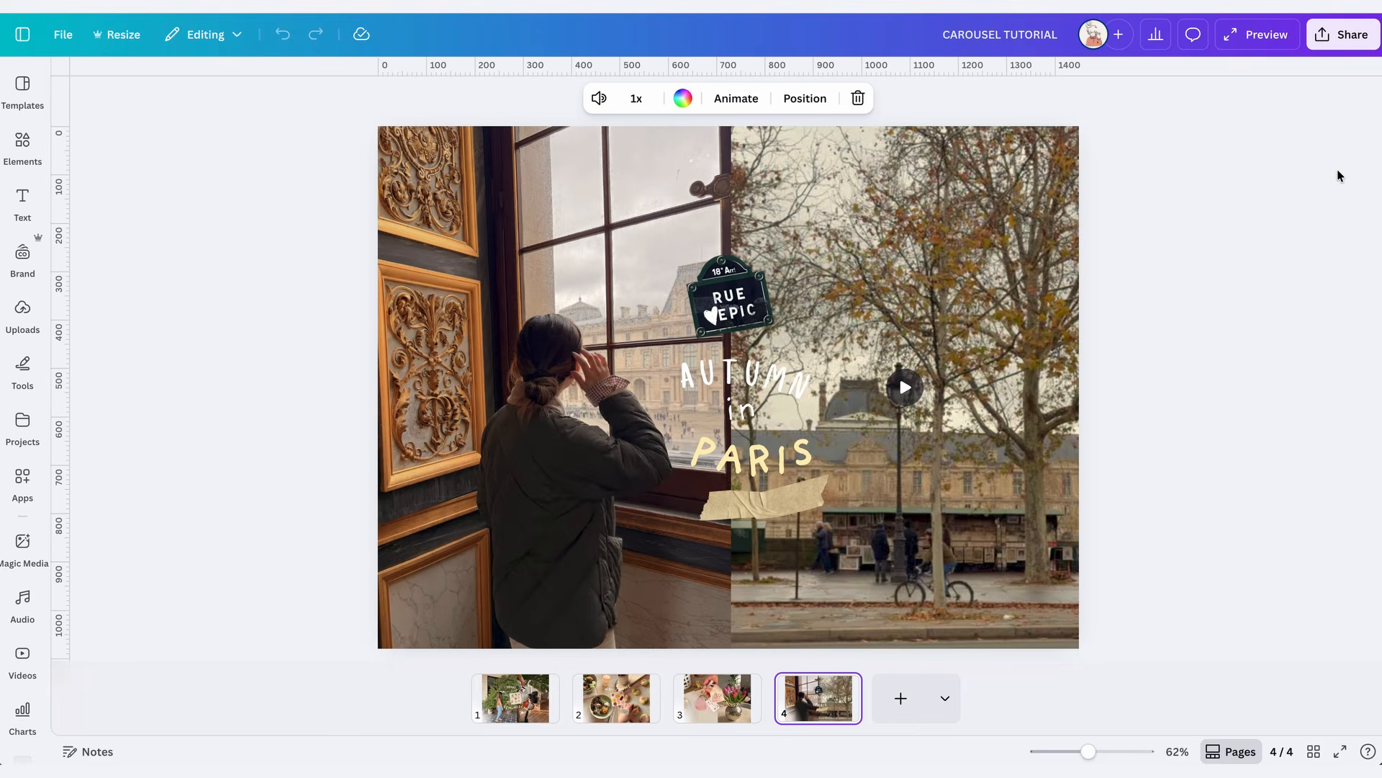
Preview the four-page carousel full screen, skipping ahead to about 1:14.
click(1282, 42)
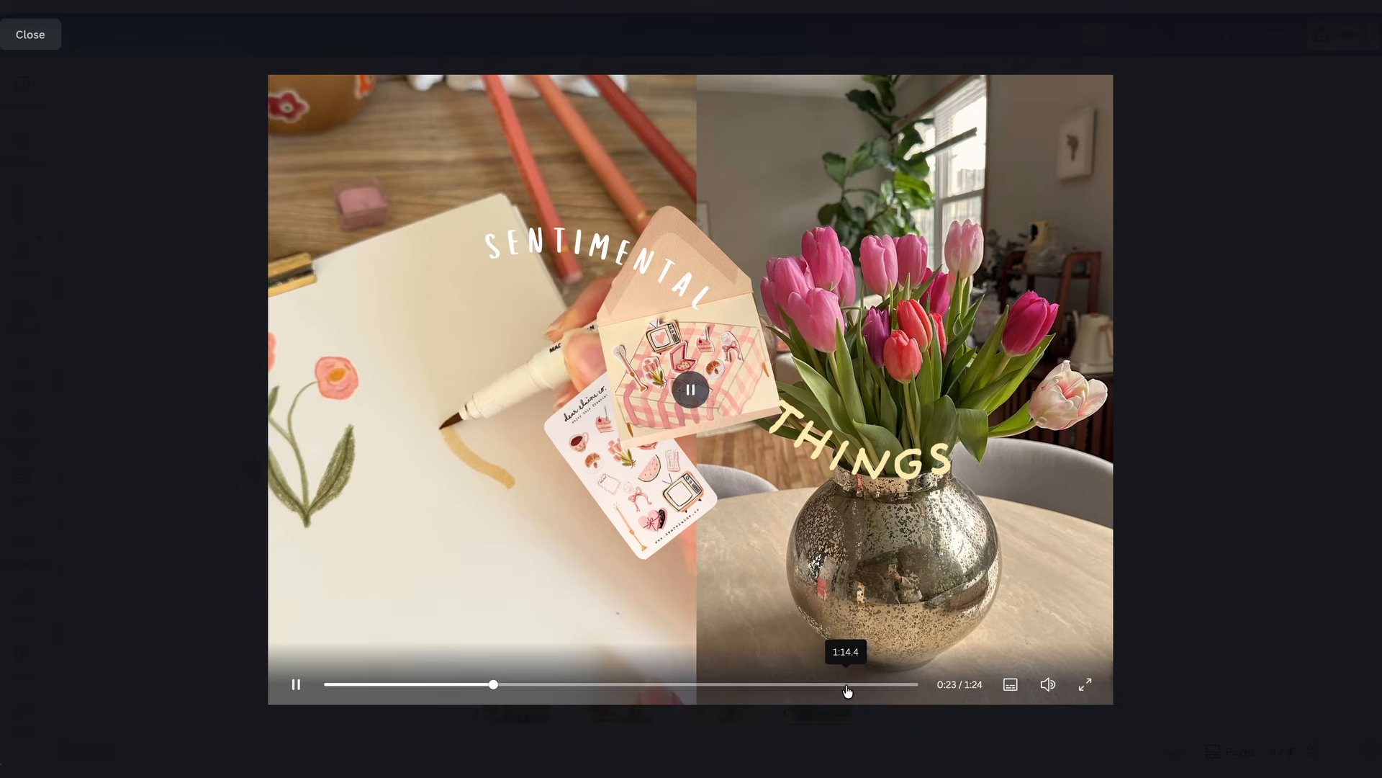
click(848, 686)
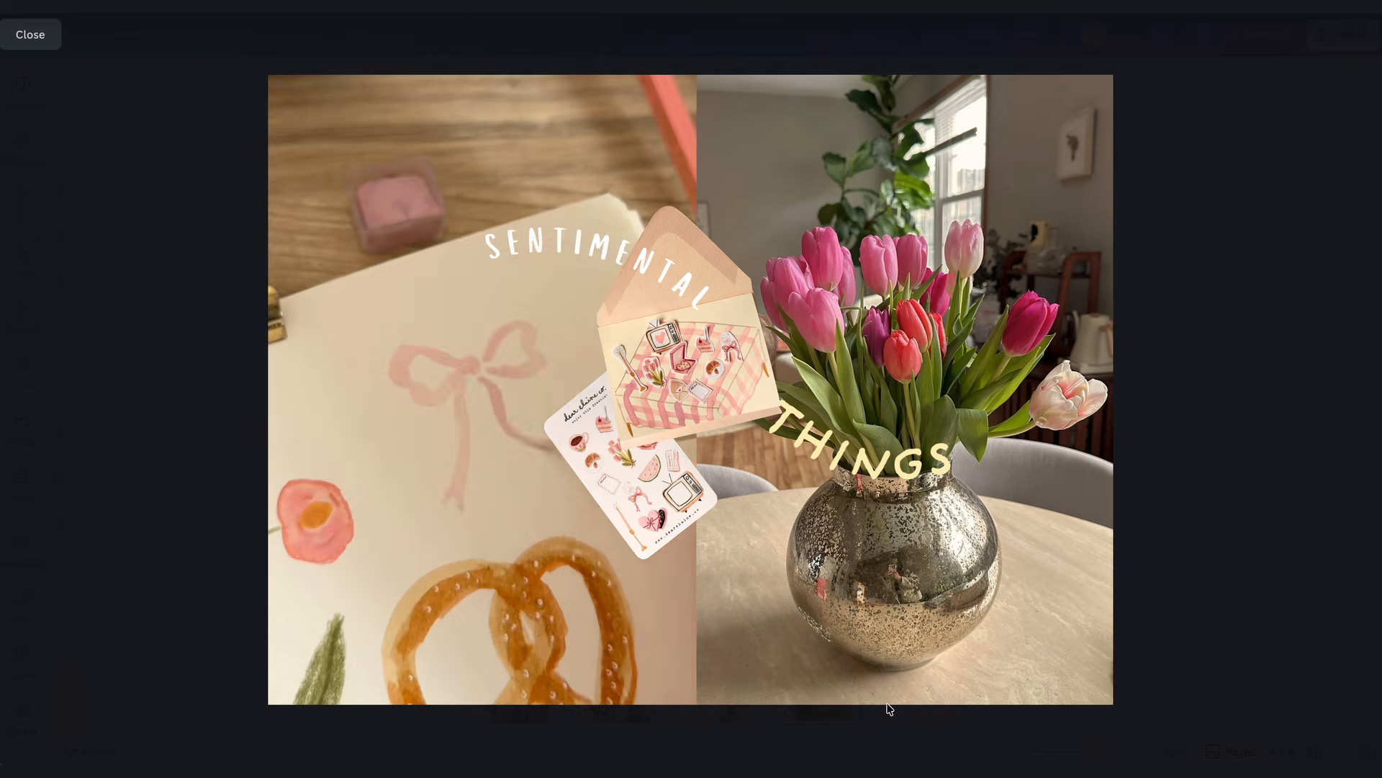
click(30, 33)
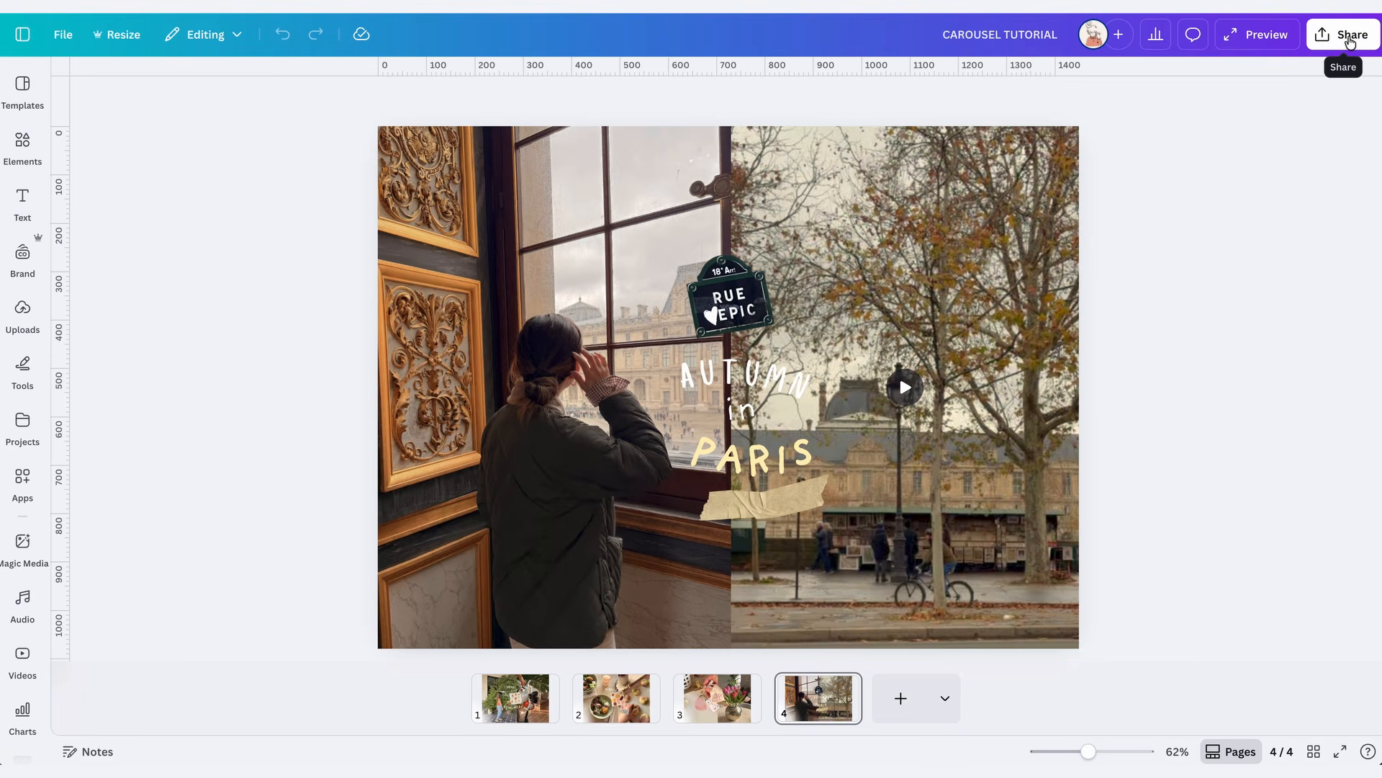
Open the design's download settings and set pages 1–4 to download as separate MP4 files.
click(1350, 42)
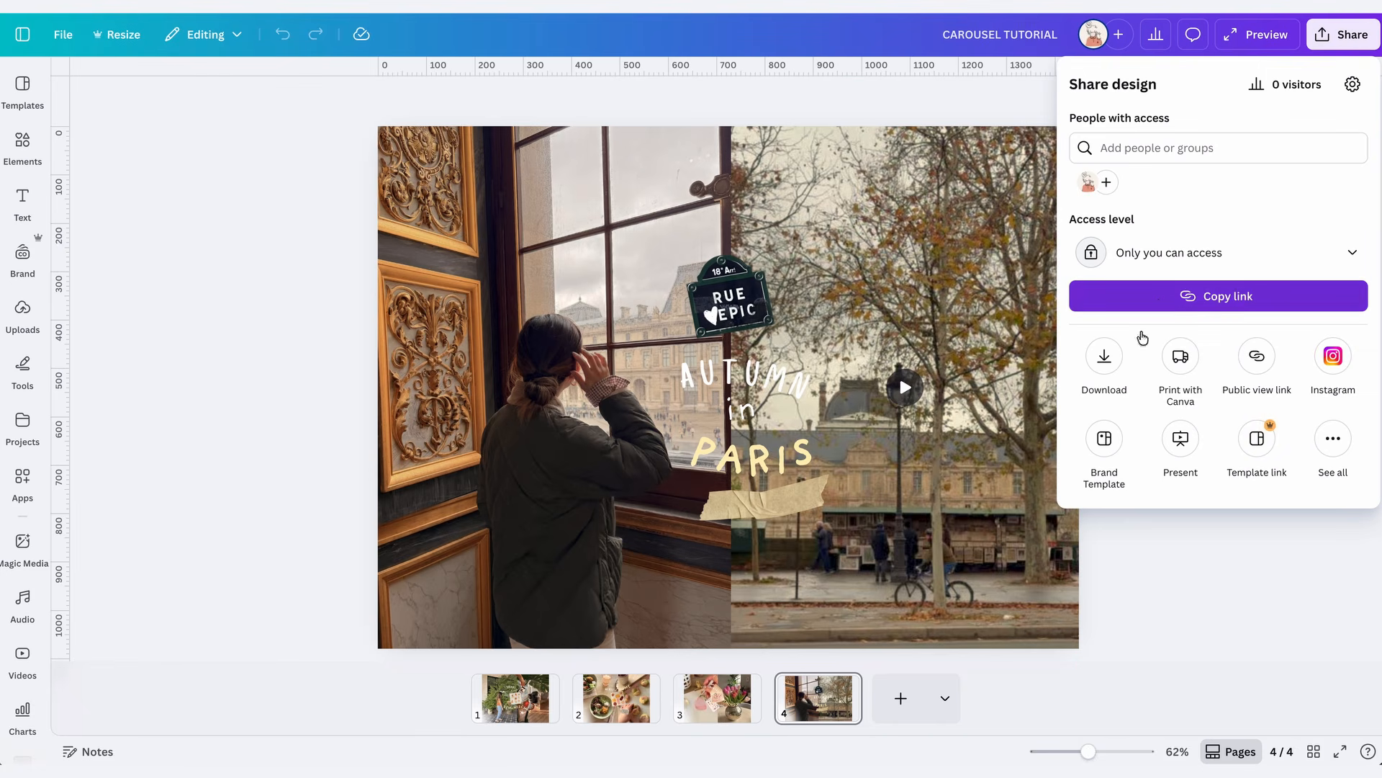
click(1119, 359)
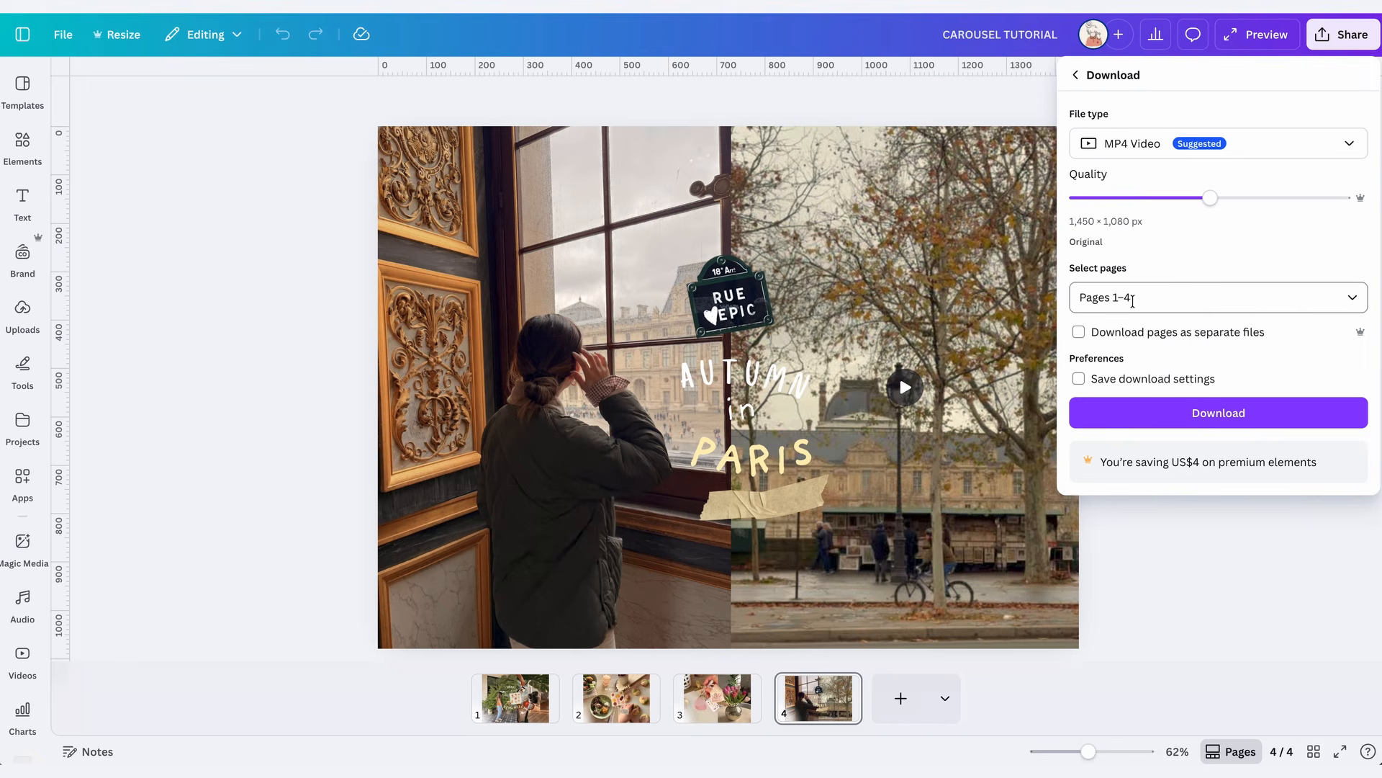
click(1154, 295)
click(1078, 335)
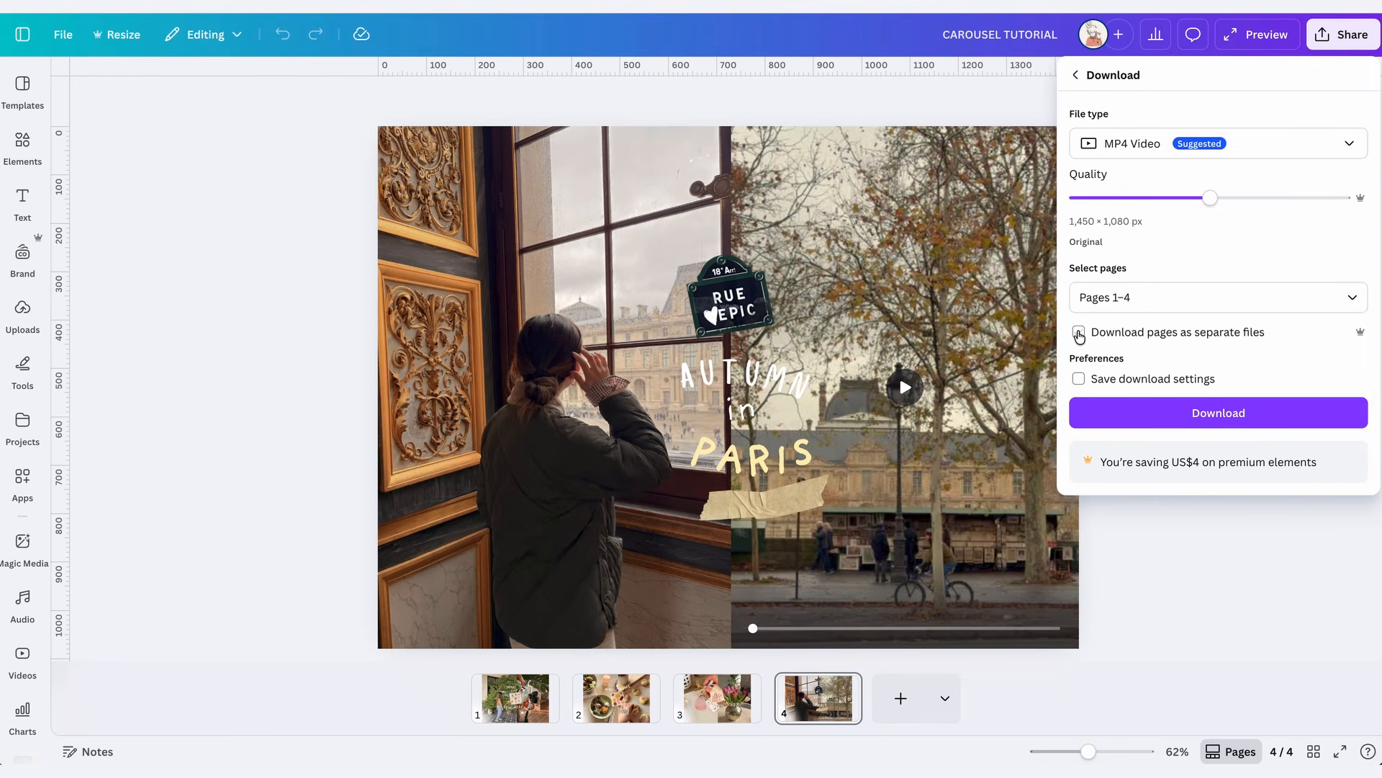
click(1078, 334)
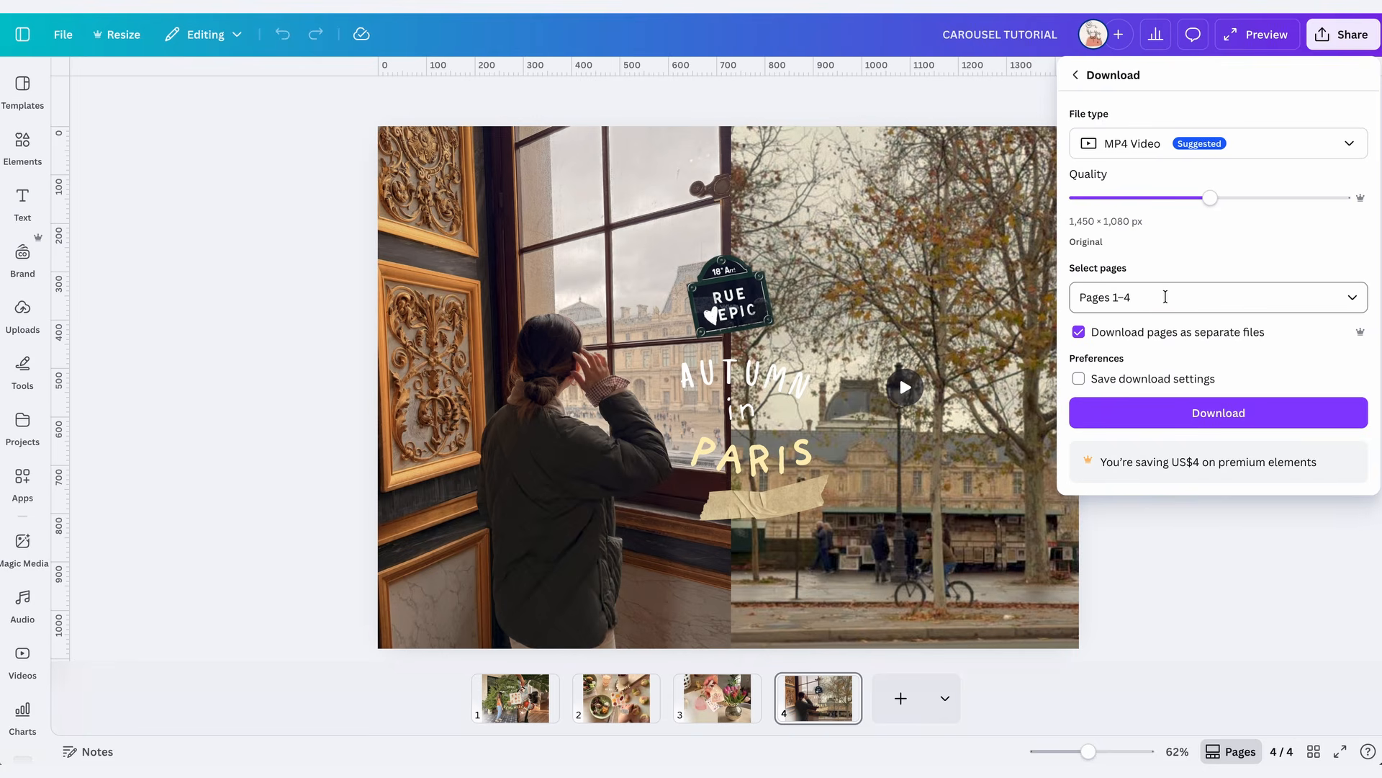
Restrict the download's page selection to the current page, Page 4, and close the download settings.
click(1165, 296)
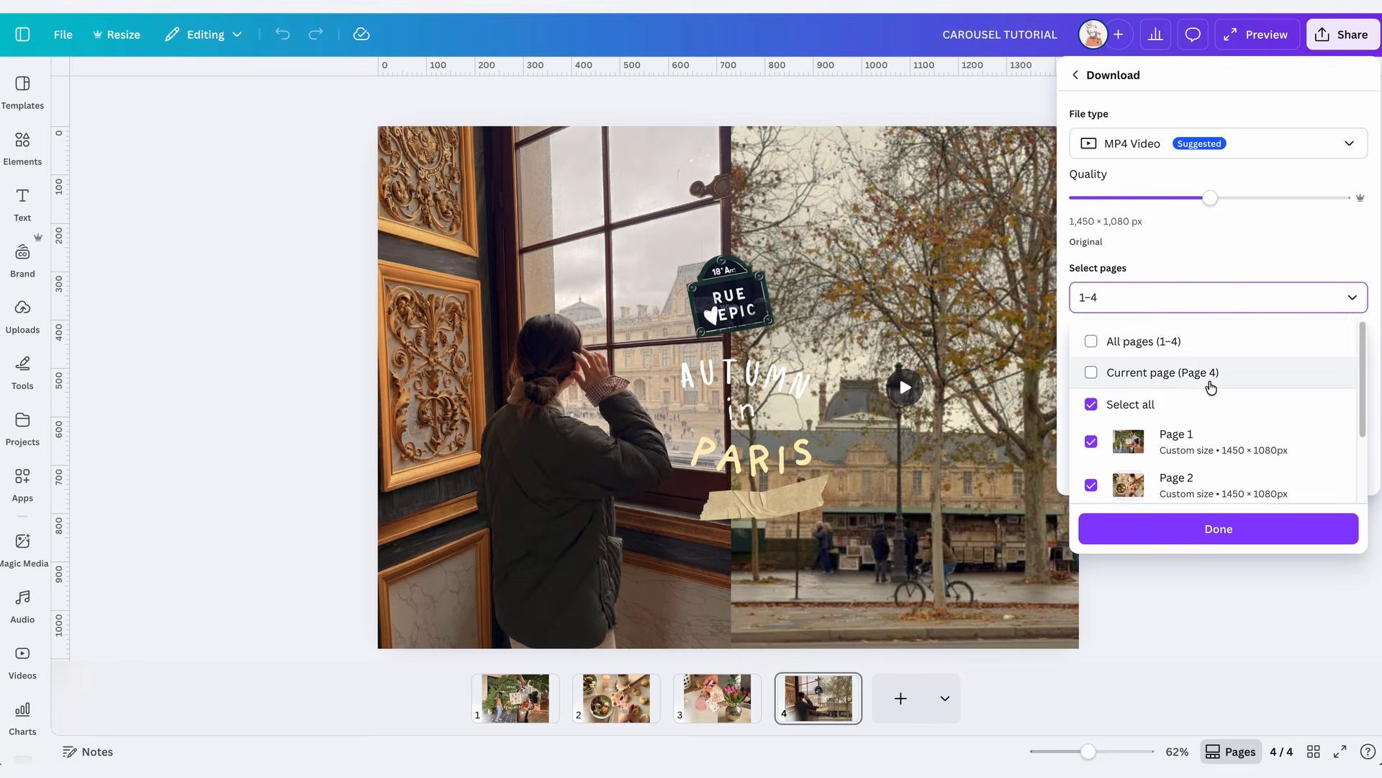
click(1211, 387)
scroll(1191, 461, down, 2)
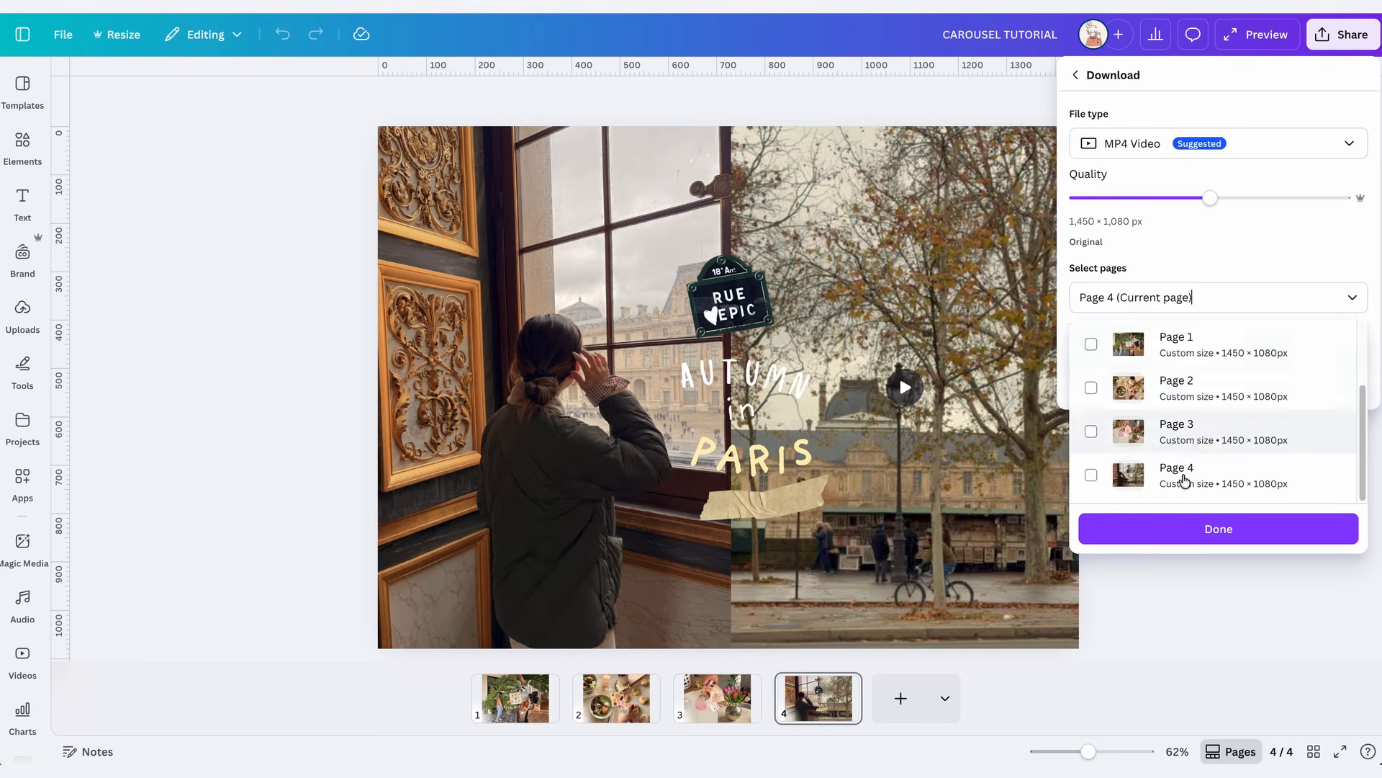
click(1186, 522)
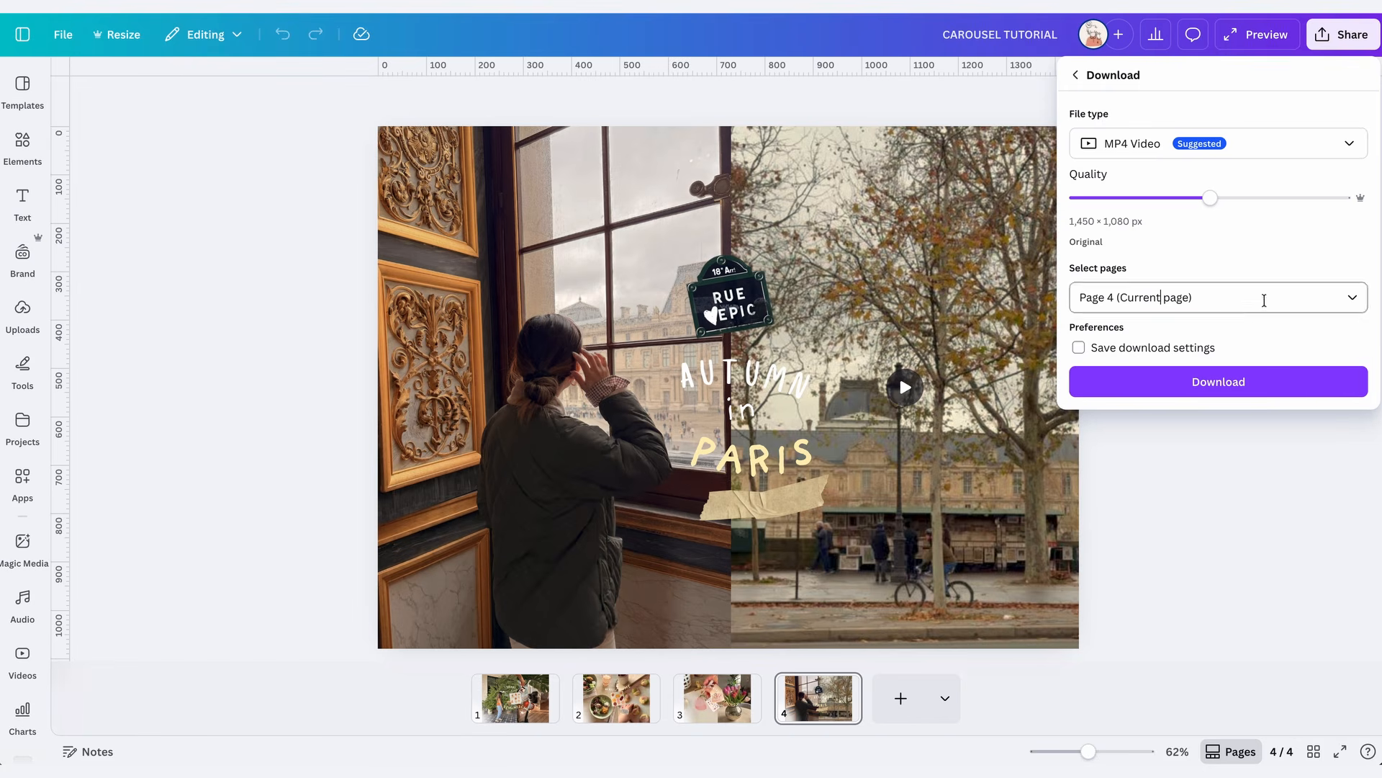
click(1237, 468)
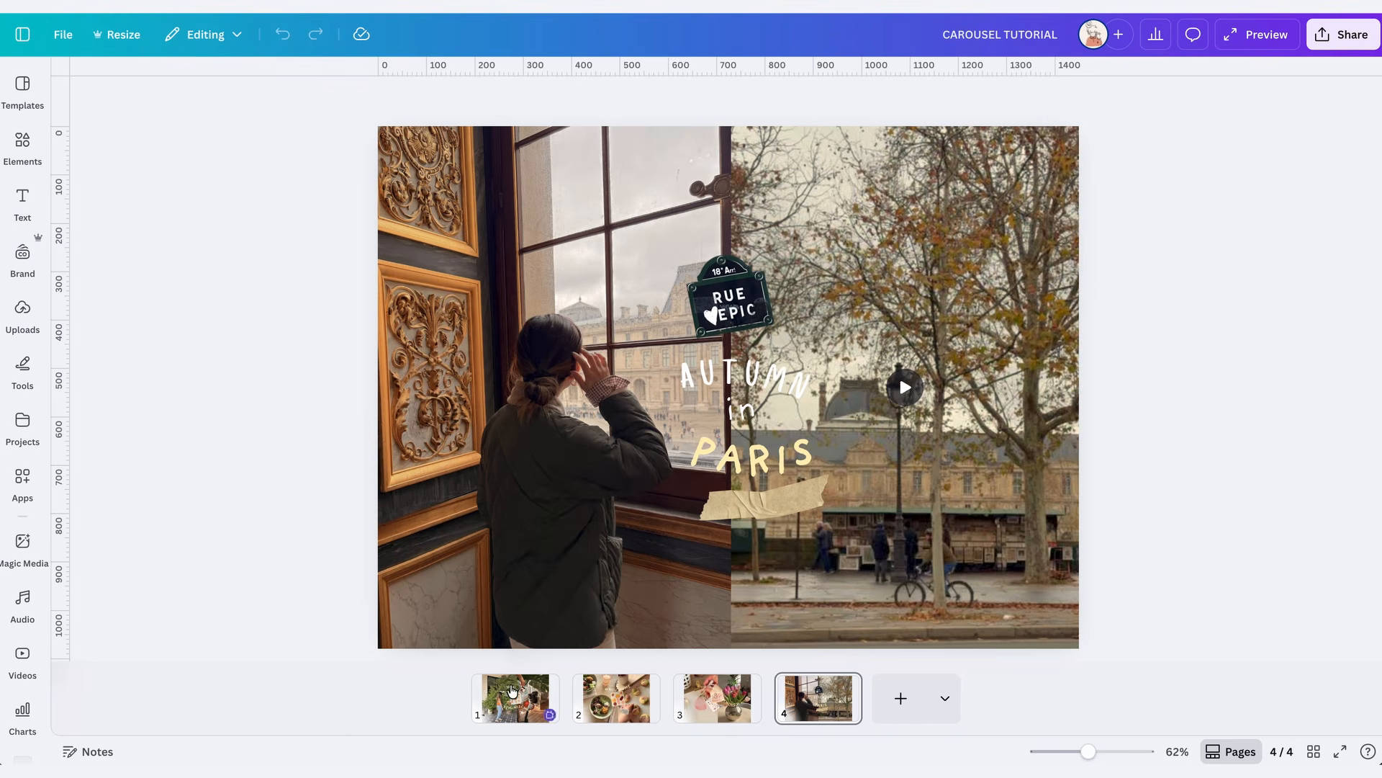
Go back to page 1 of the carousel, the "Crumbs from Reminiscing" collage.
click(511, 690)
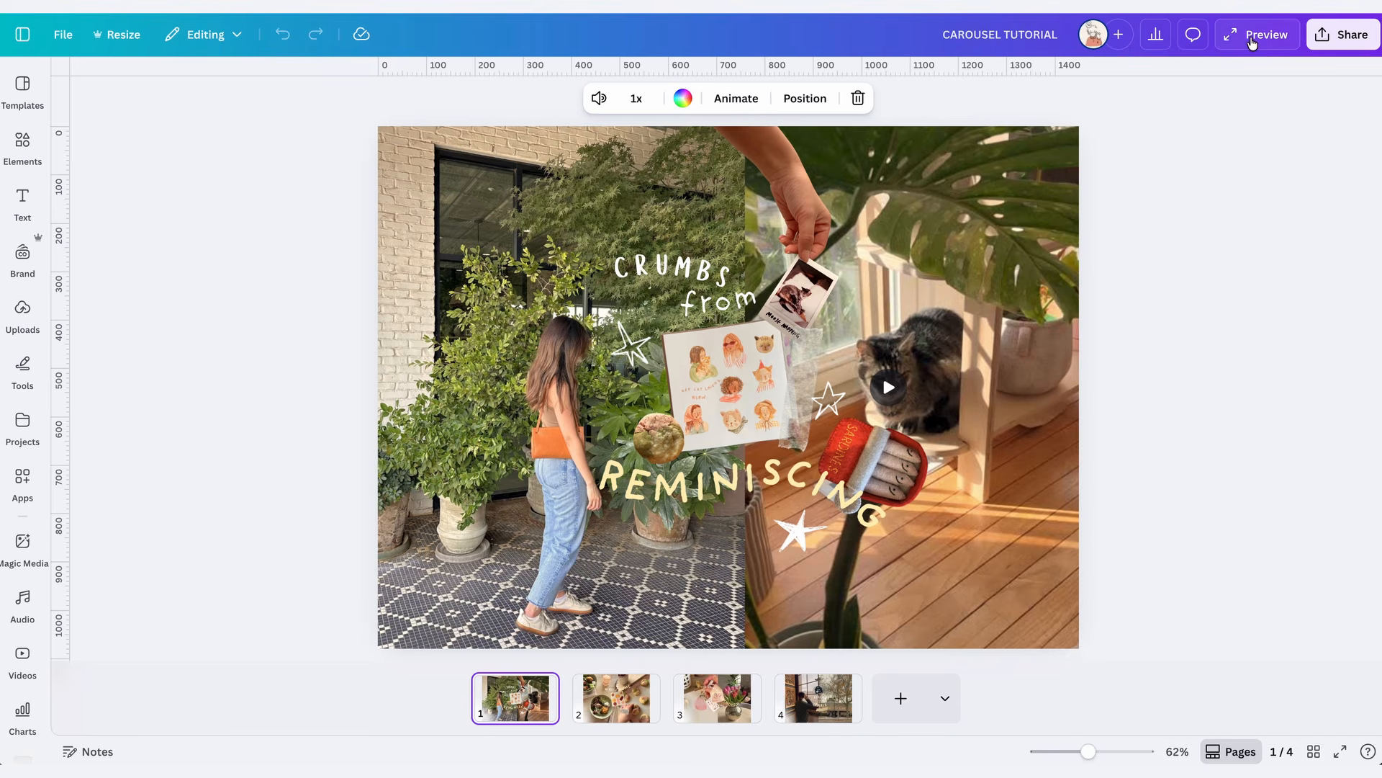